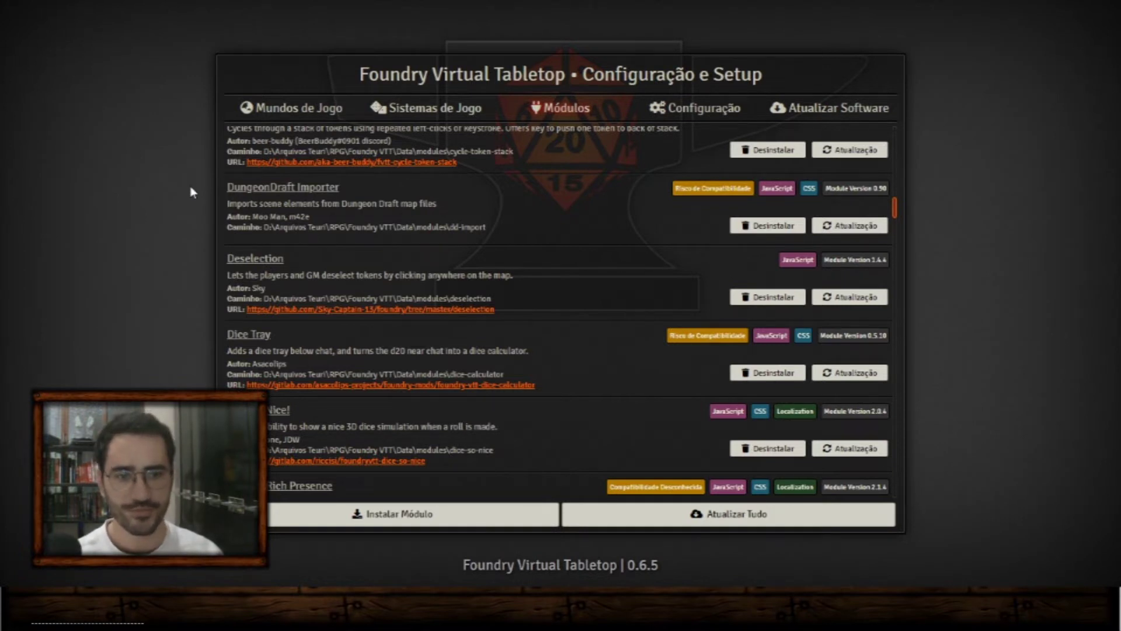
- Look through the installed modules list, examining entries from Deselection to EasyTable by Blitz with their compatibility labels and versions
{"action": "scroll", "coordinate": [467, 286], "scroll_direction": "down", "scroll_amount": 1}
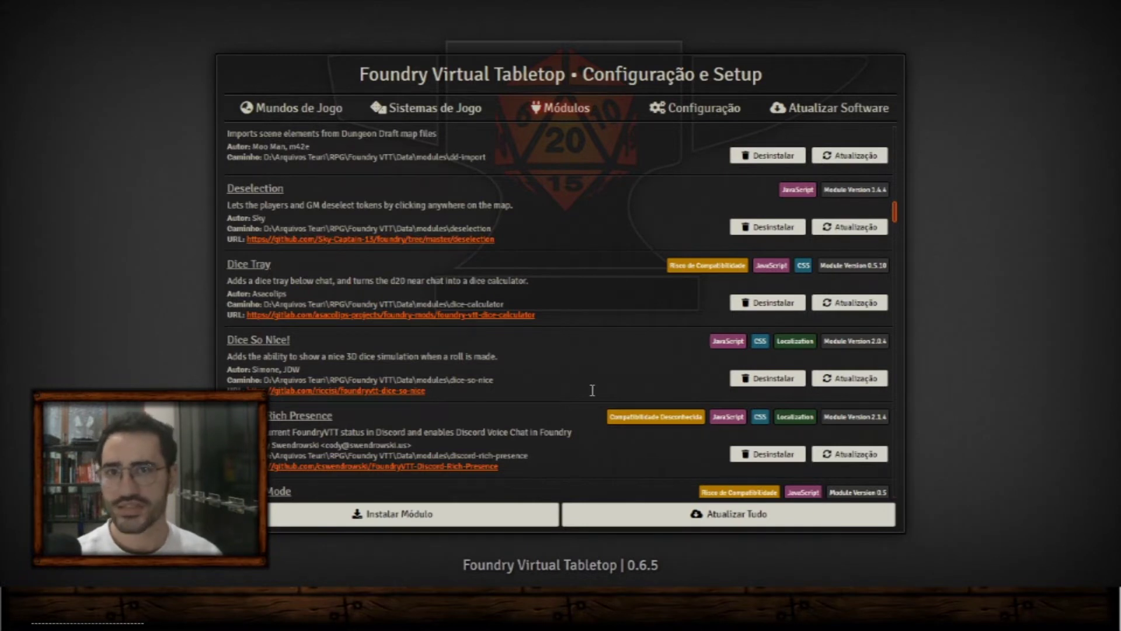
{"action": "left_click", "coordinate": [873, 108]}
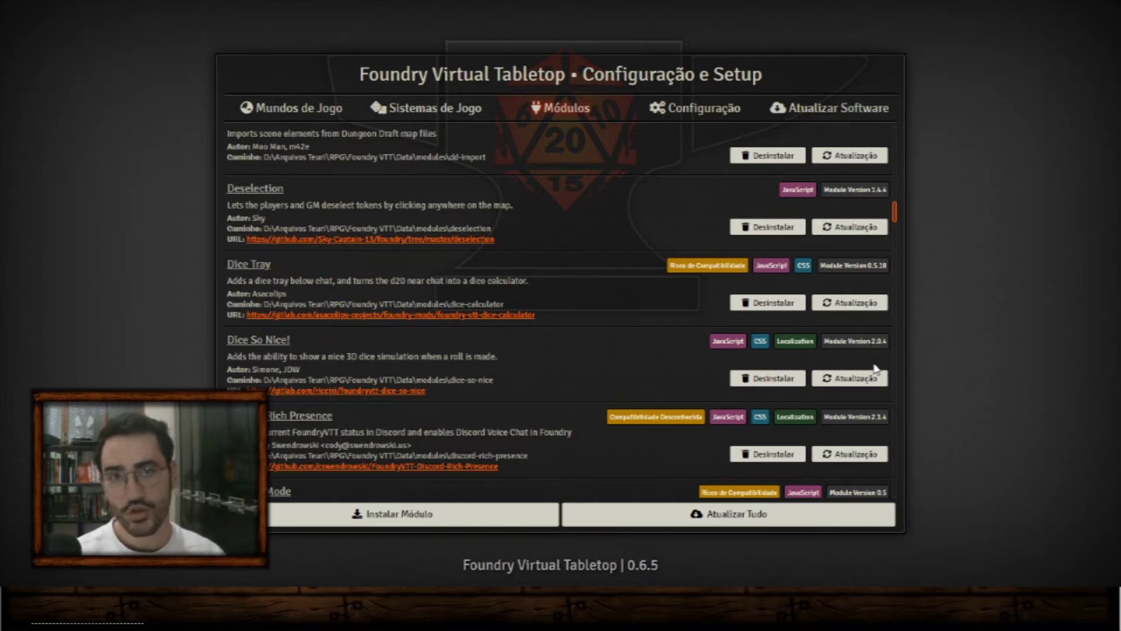
{"action": "scroll", "coordinate": [875, 371], "scroll_direction": "down", "scroll_amount": 5}
{"action": "scroll", "coordinate": [802, 245], "scroll_direction": "down", "scroll_amount": 4}
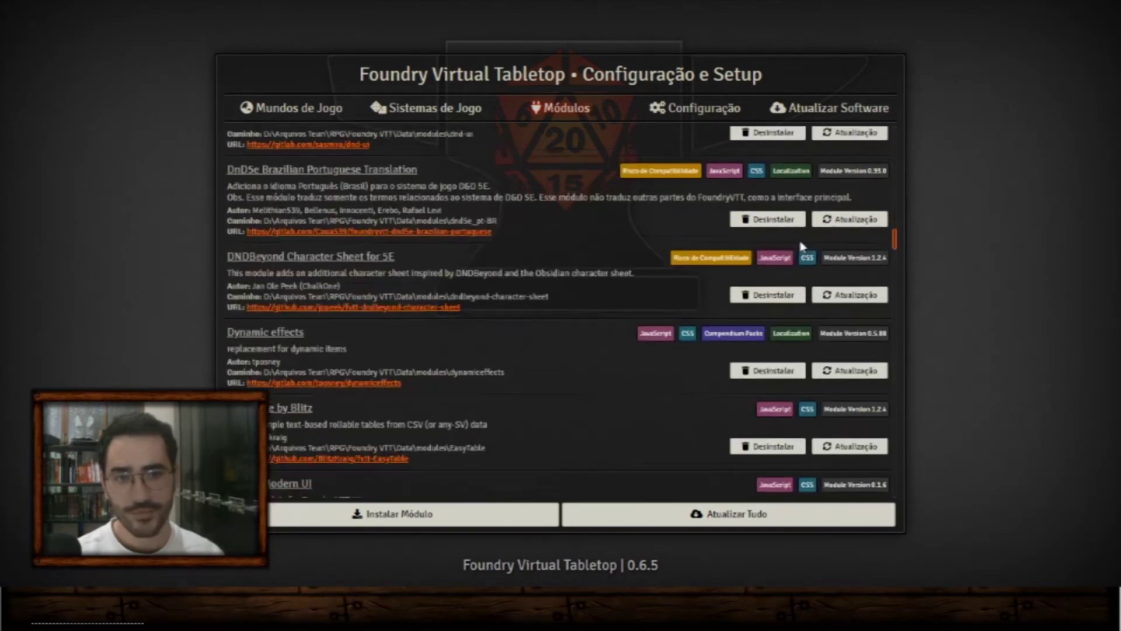
{"action": "scroll", "coordinate": [802, 245], "scroll_direction": "up", "scroll_amount": 4}
{"action": "scroll", "coordinate": [802, 245], "scroll_direction": "down", "scroll_amount": 2}
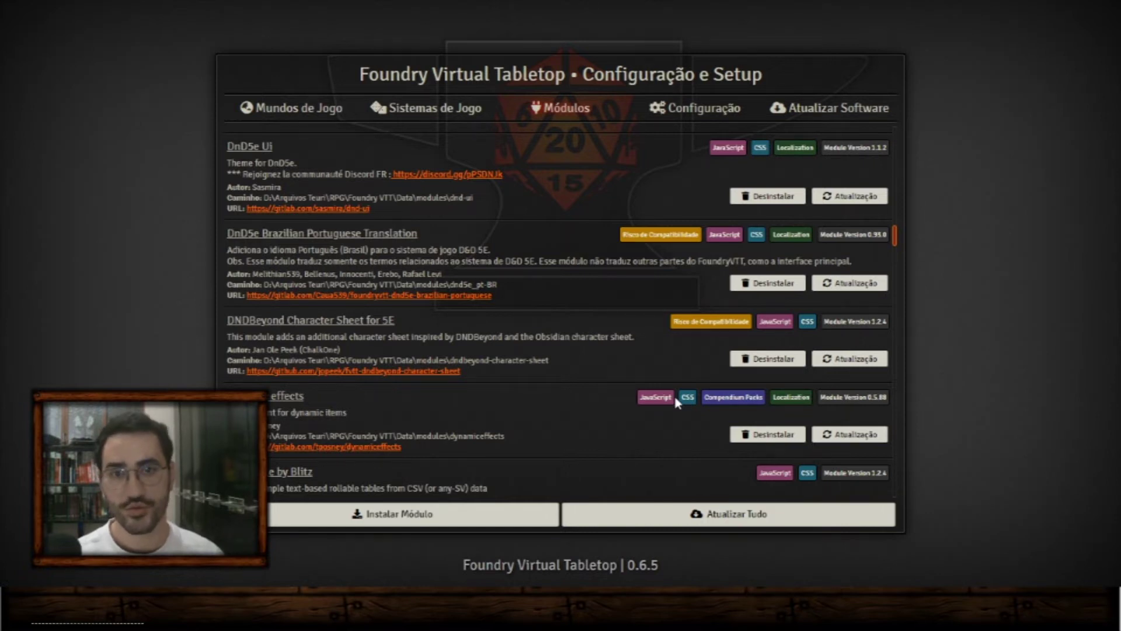
{"action": "scroll", "coordinate": [462, 295], "scroll_direction": "down", "scroll_amount": 3}
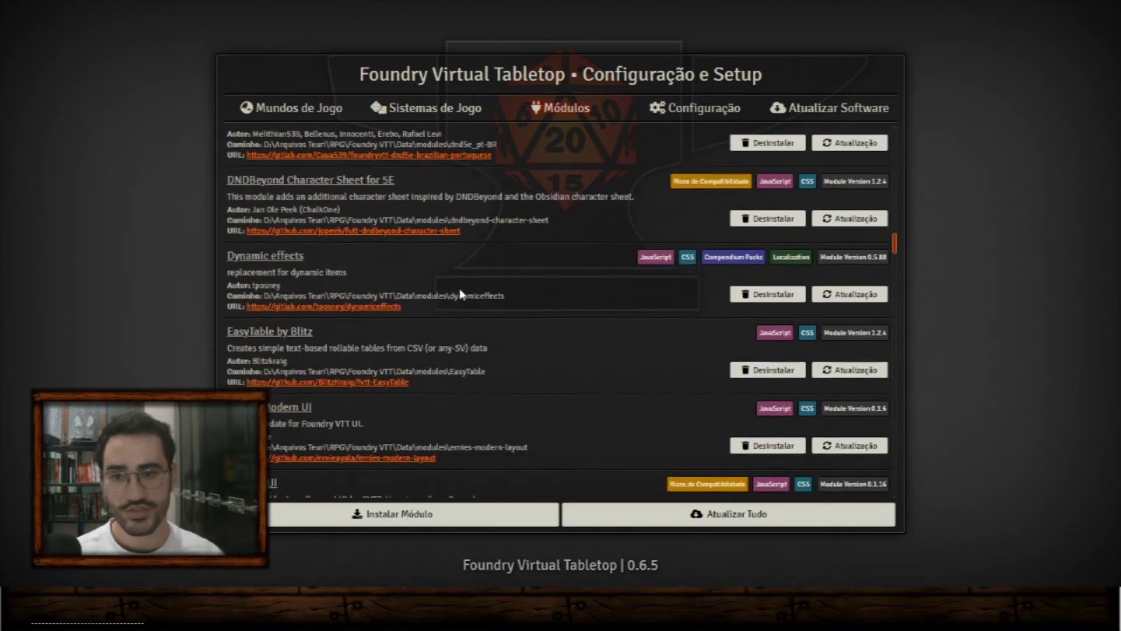
{"action": "scroll", "coordinate": [455, 233], "scroll_direction": "up", "scroll_amount": 4}
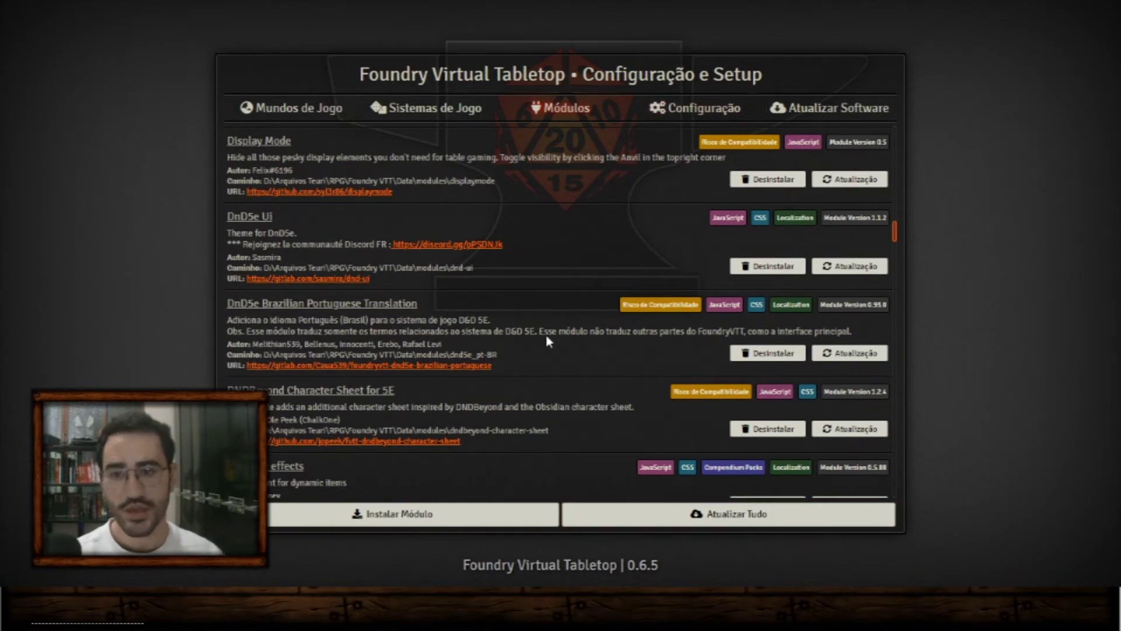
{"action": "scroll", "coordinate": [548, 339], "scroll_direction": "up", "scroll_amount": 1}
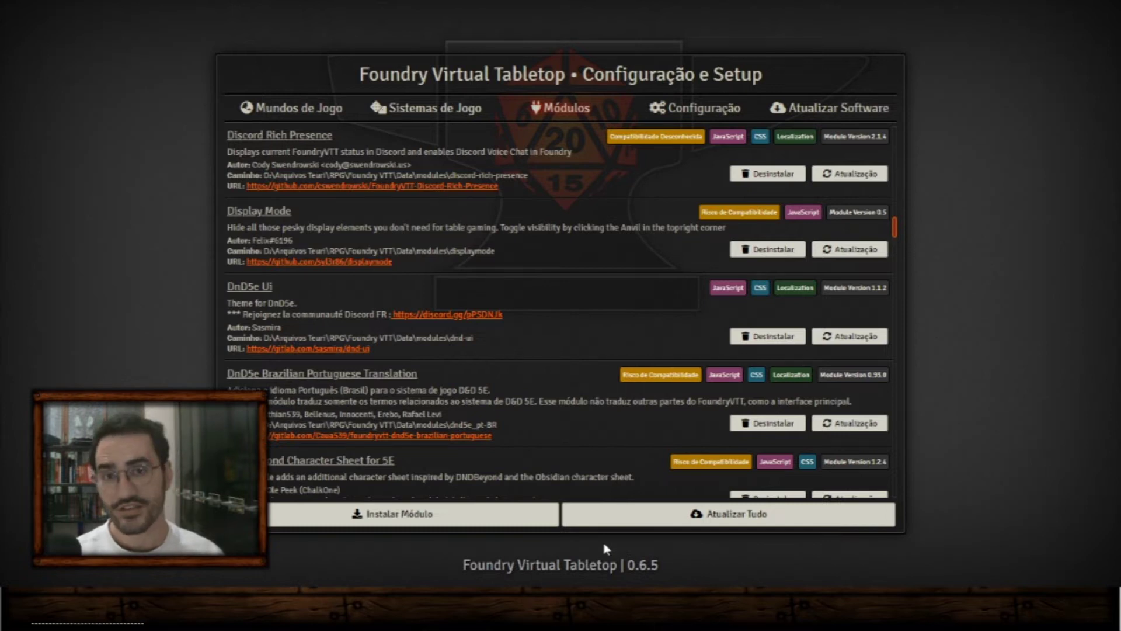
- Browse the catalogue of installable modules and check the manifest URL option, closing the installer without installing anything
{"action": "left_click", "coordinate": [419, 516]}
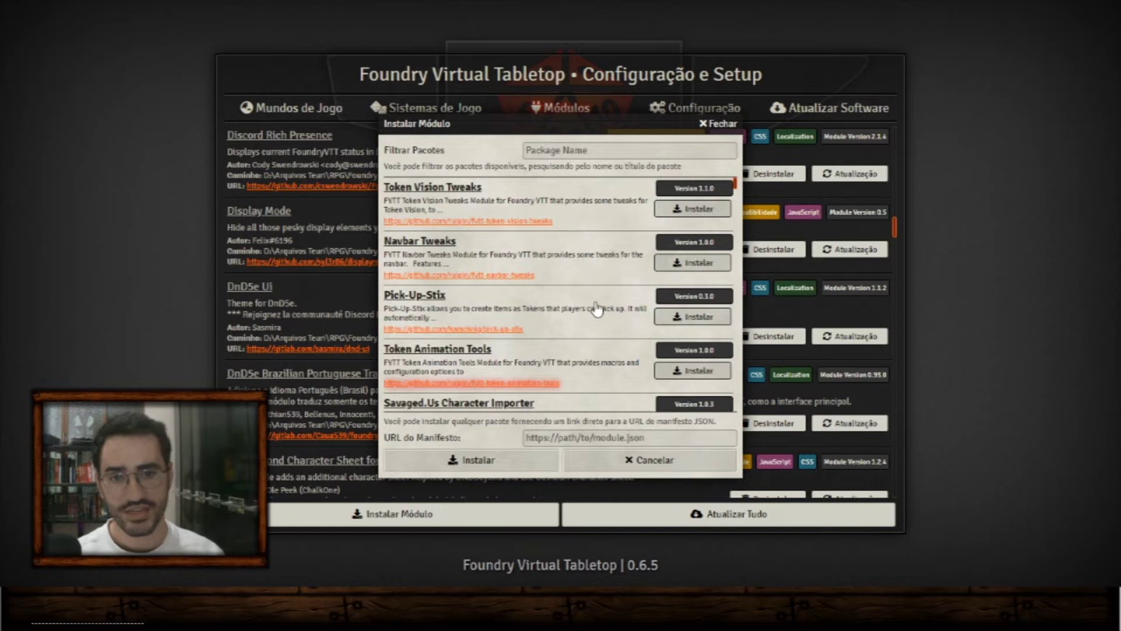
{"action": "scroll", "coordinate": [514, 263], "scroll_direction": "down", "scroll_amount": 5}
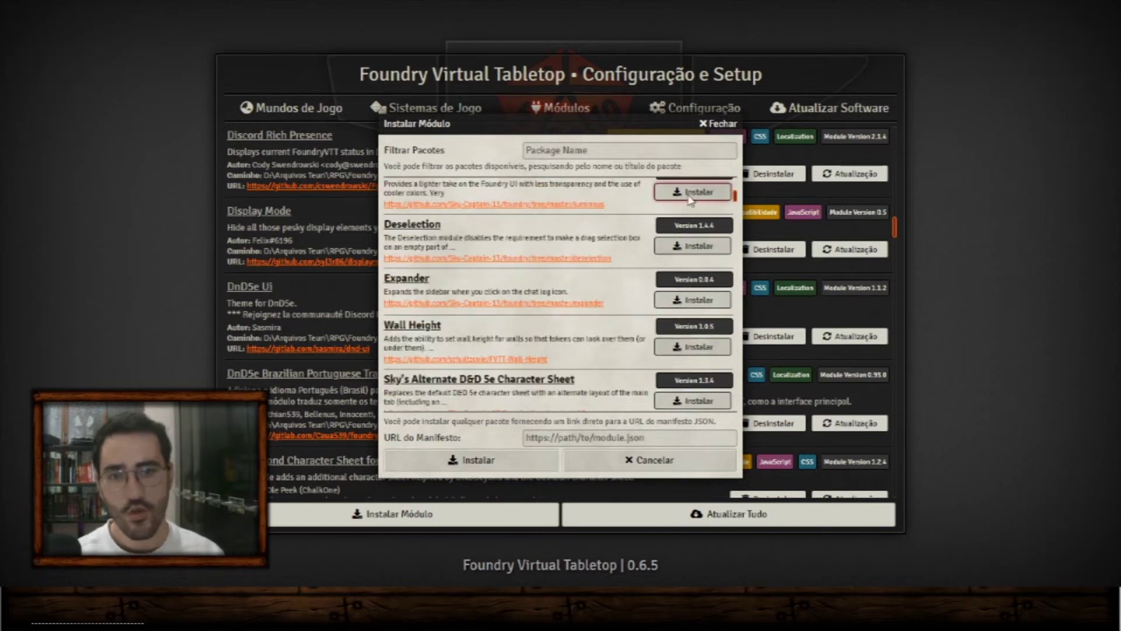
{"action": "scroll", "coordinate": [636, 281], "scroll_direction": "down", "scroll_amount": 5}
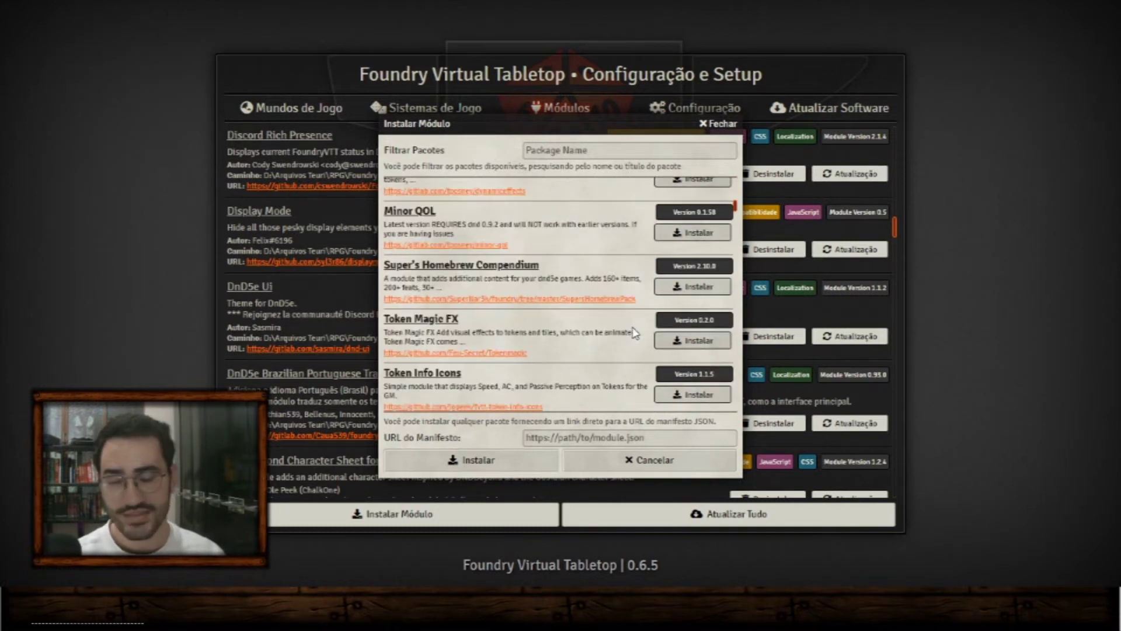
{"action": "scroll", "coordinate": [635, 333], "scroll_direction": "down", "scroll_amount": 1}
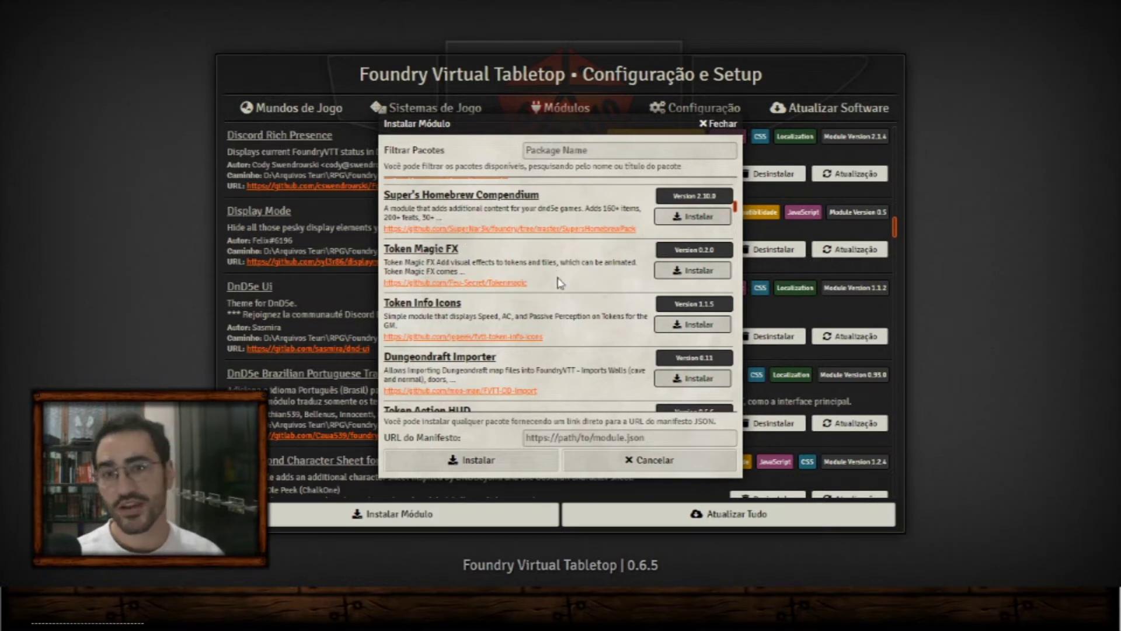
{"action": "left_click", "coordinate": [573, 438]}
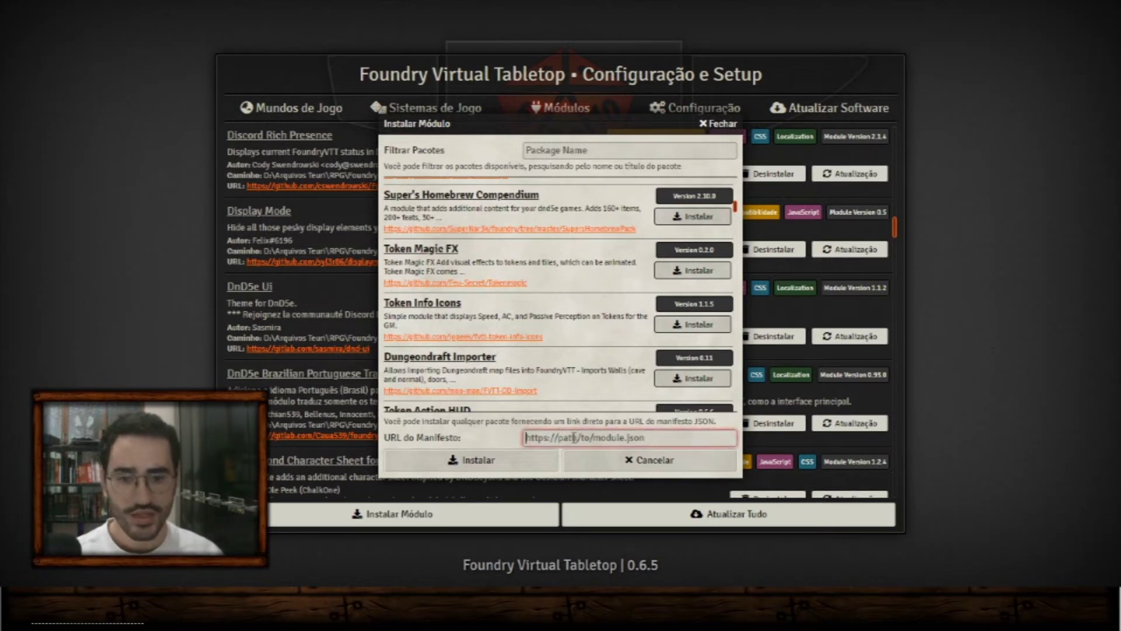
{"action": "left_click", "coordinate": [517, 461]}
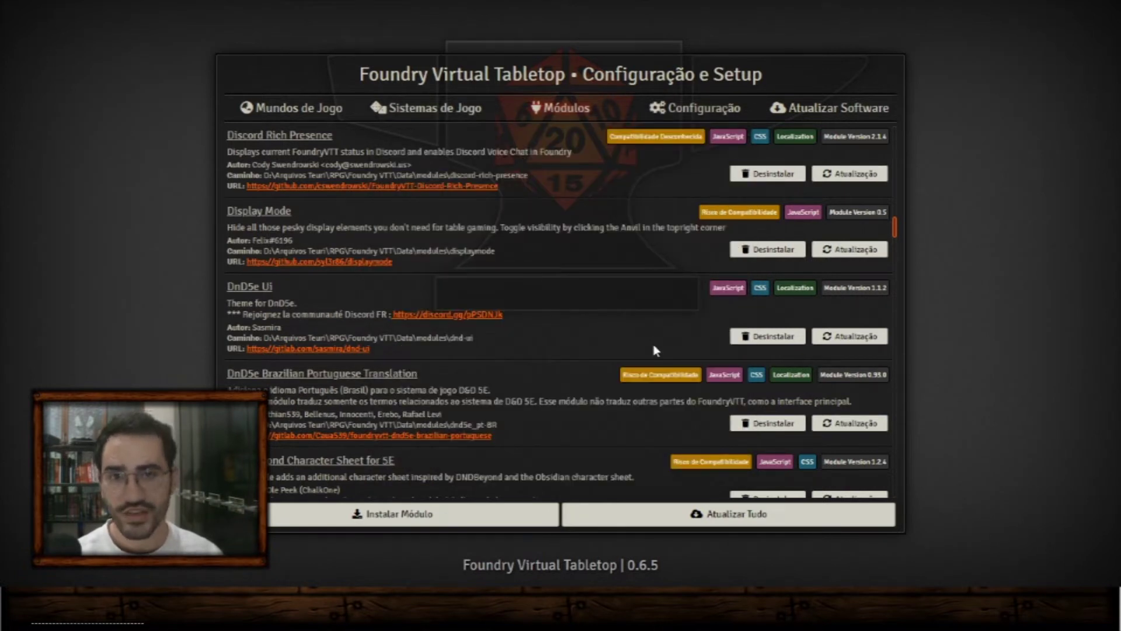
- Review the full list of installed game systems, from Dungeon Crawl Classics to Simple World-Building
{"action": "left_click", "coordinate": [444, 108]}
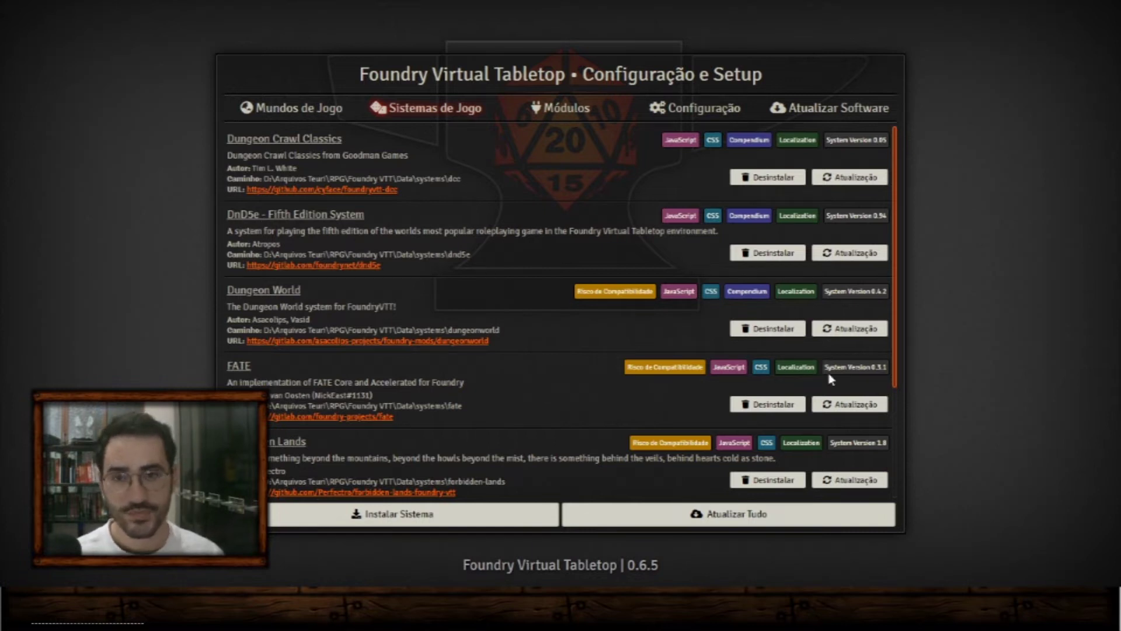
{"action": "scroll", "coordinate": [759, 385], "scroll_direction": "down", "scroll_amount": 2}
{"action": "scroll", "coordinate": [488, 413], "scroll_direction": "up", "scroll_amount": 2}
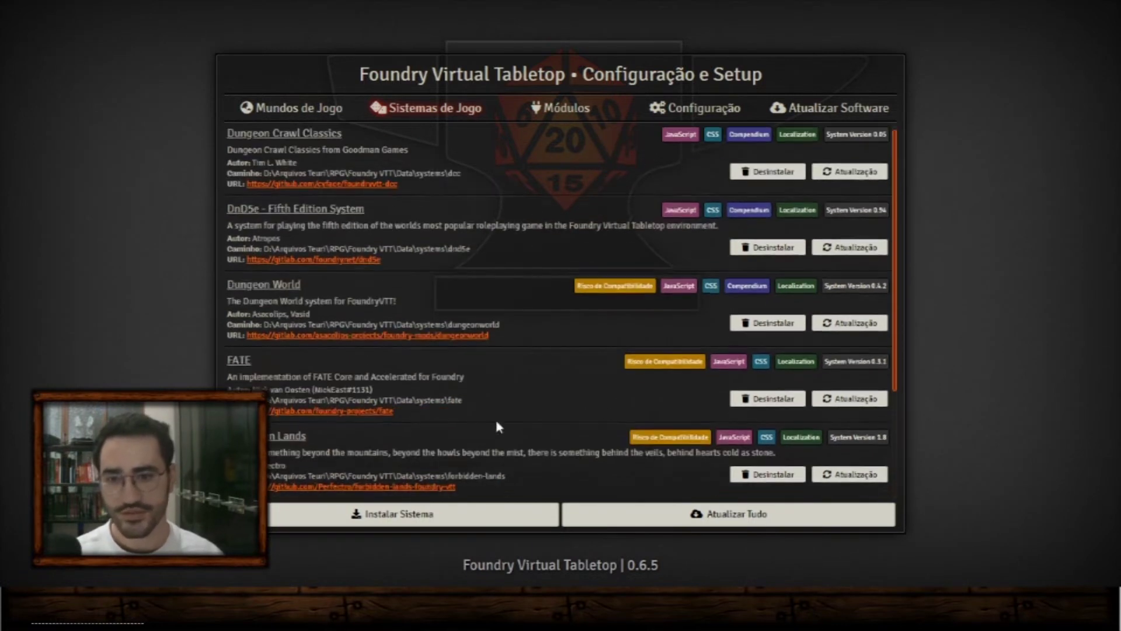
{"action": "scroll", "coordinate": [467, 409], "scroll_direction": "down", "scroll_amount": 3}
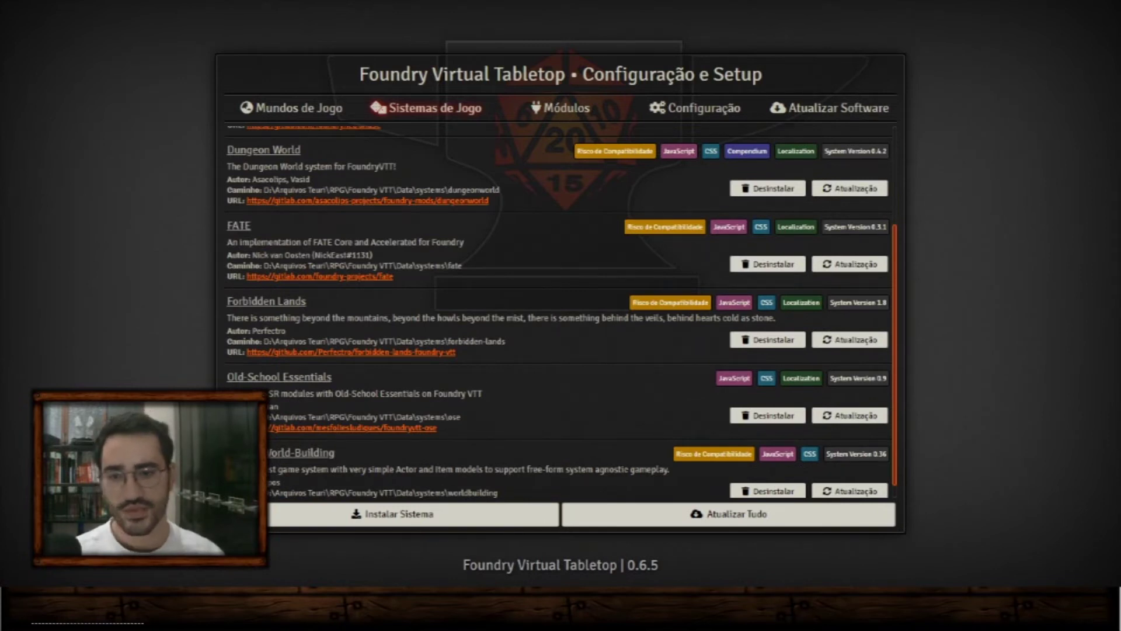
{"action": "scroll", "coordinate": [489, 489], "scroll_direction": "down", "scroll_amount": 1}
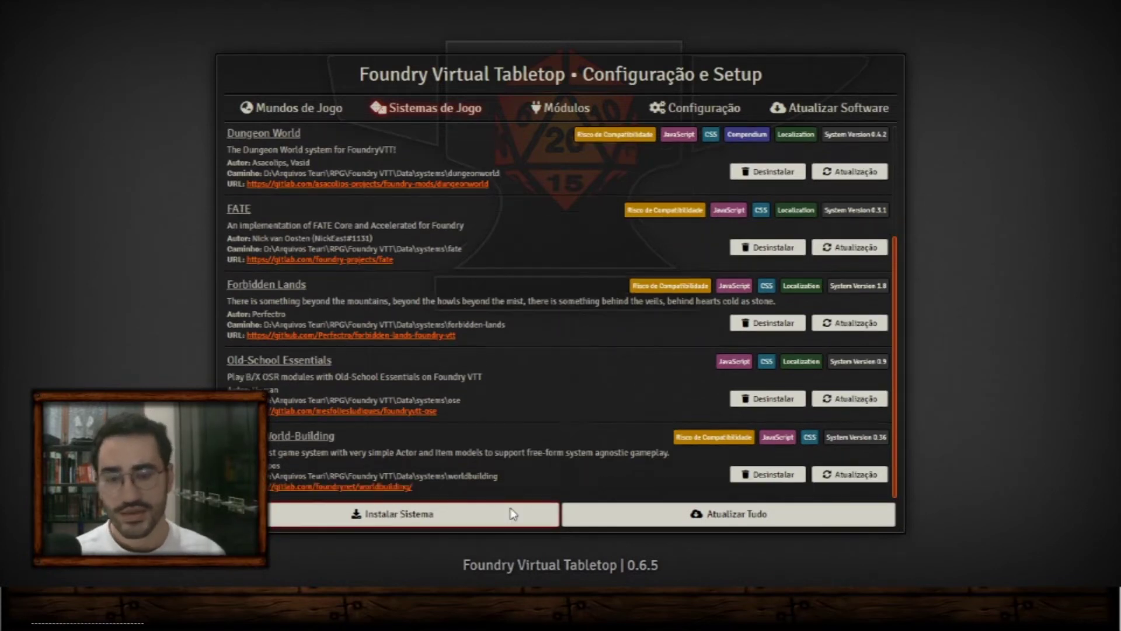
- Browse the catalogue of installable game systems, past Call of Cthulhu, Numenera and Pathfinder 2e, and close it
{"action": "left_click", "coordinate": [409, 514]}
{"action": "scroll", "coordinate": [562, 289], "scroll_direction": "down", "scroll_amount": 15}
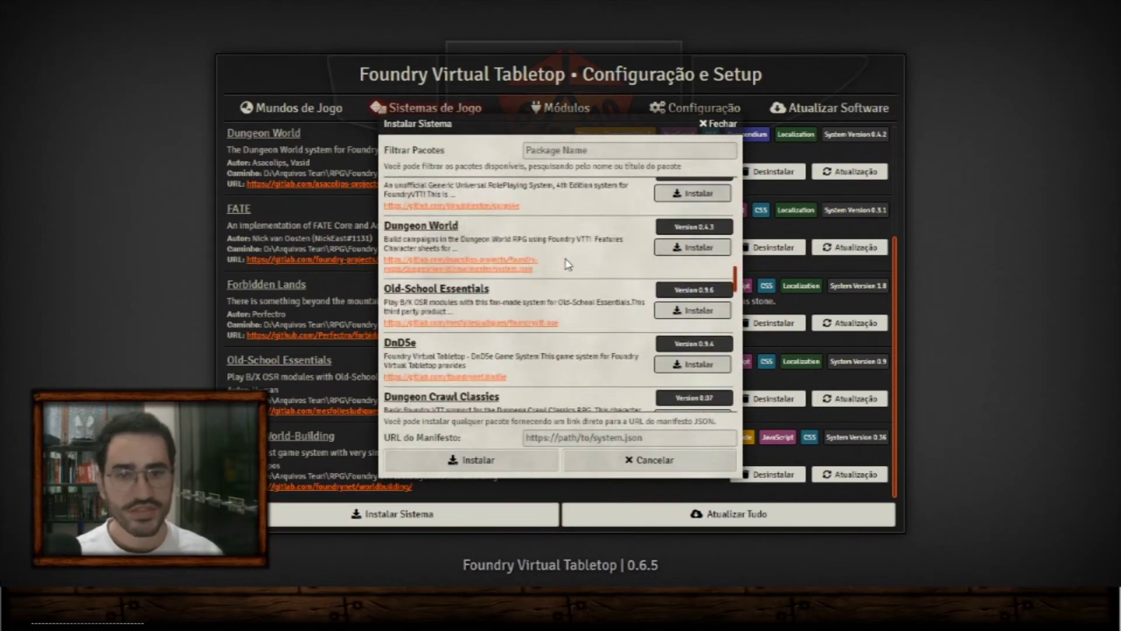
{"action": "scroll", "coordinate": [566, 264], "scroll_direction": "down", "scroll_amount": 5}
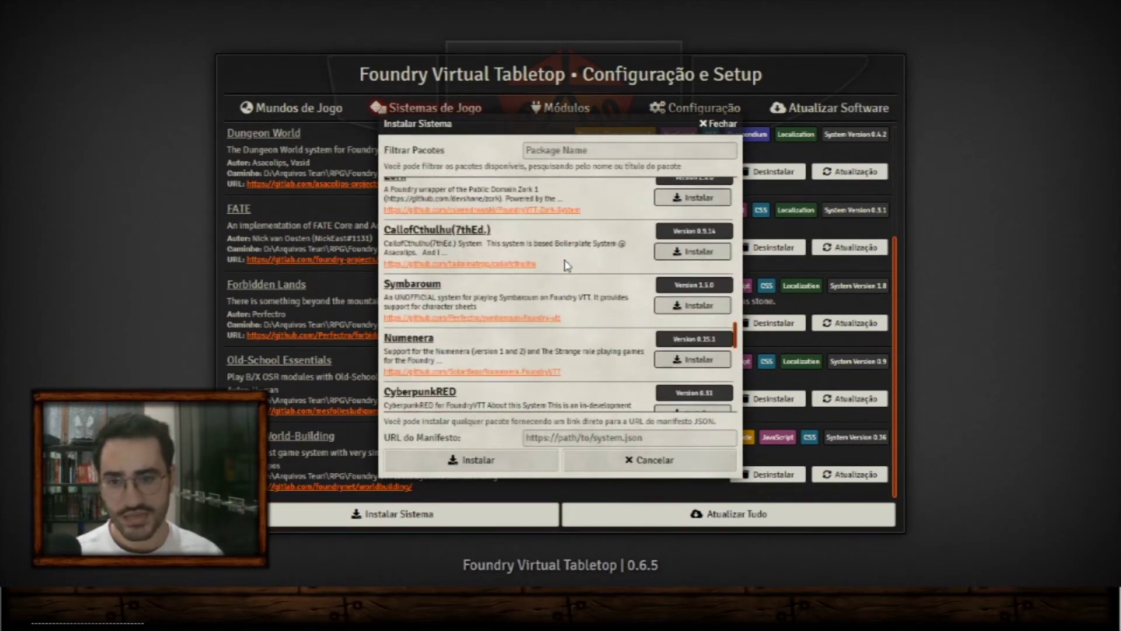
{"action": "scroll", "coordinate": [643, 391], "scroll_direction": "down", "scroll_amount": 3}
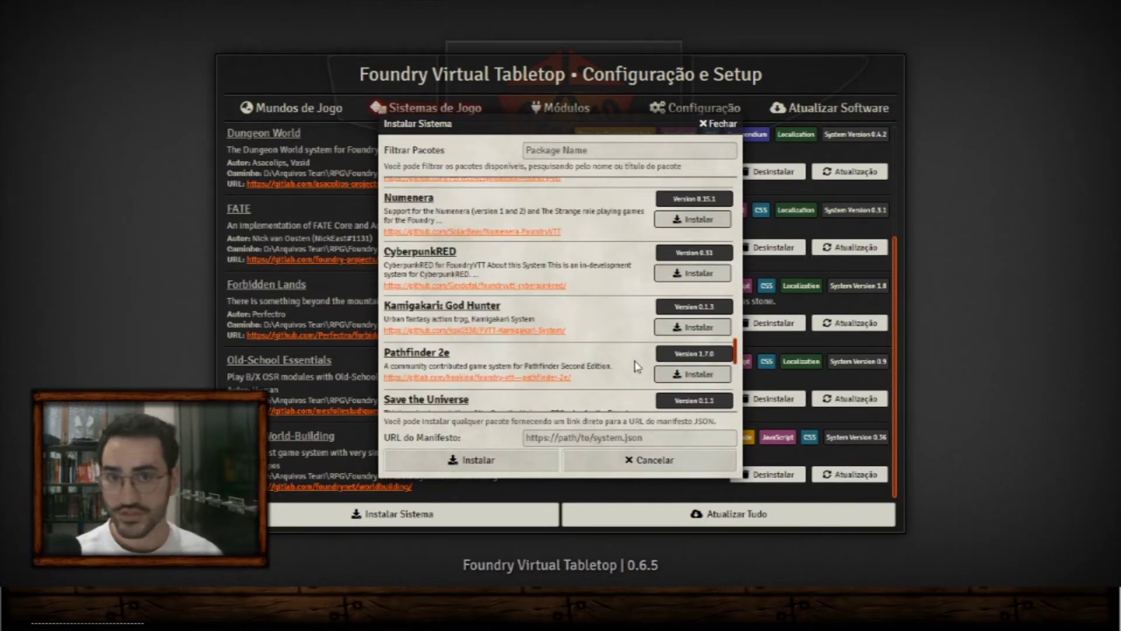
{"action": "left_click", "coordinate": [720, 124]}
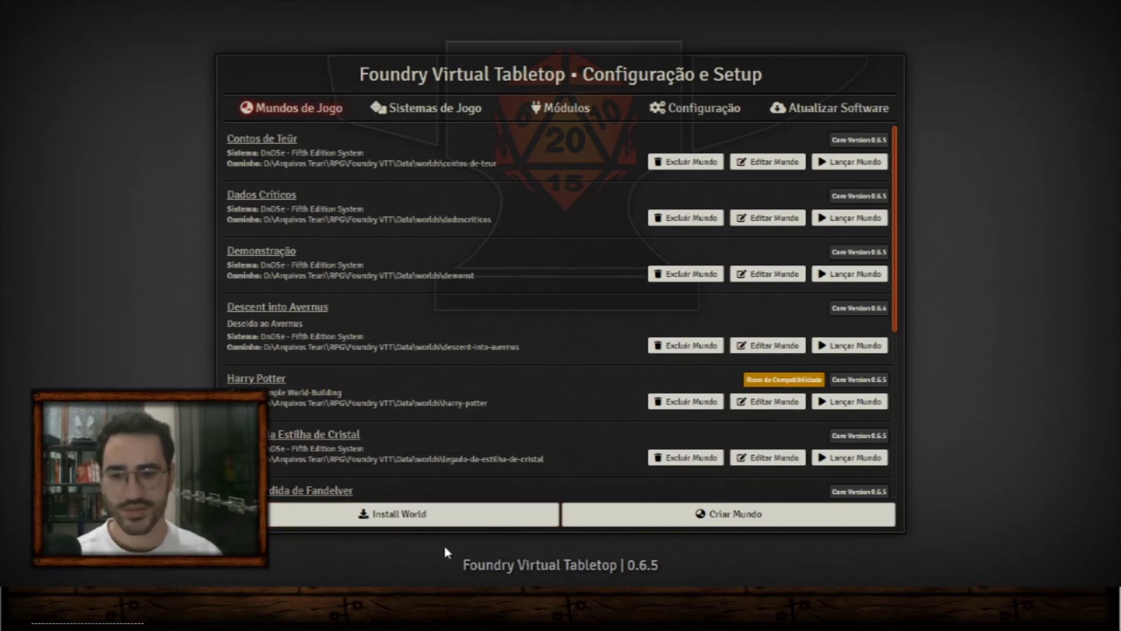
- Start a new game world titled "Teste Video" with the data path "teste-video"
{"action": "scroll", "coordinate": [580, 440], "scroll_direction": "down", "scroll_amount": 5}
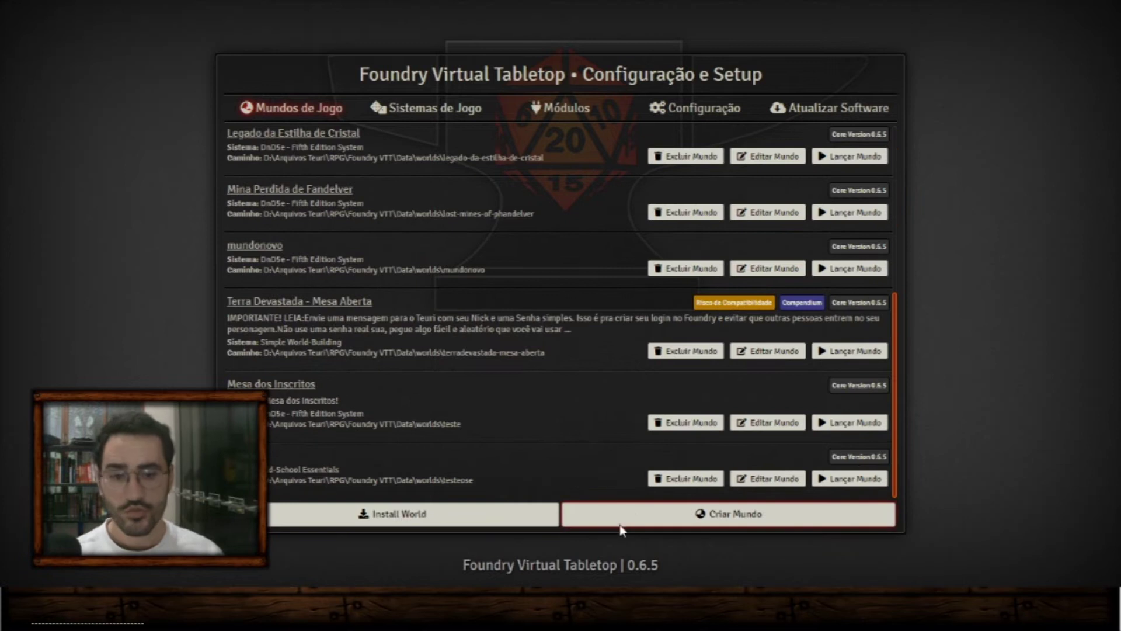
{"action": "left_click", "coordinate": [645, 513]}
{"action": "left_click", "coordinate": [582, 122]}
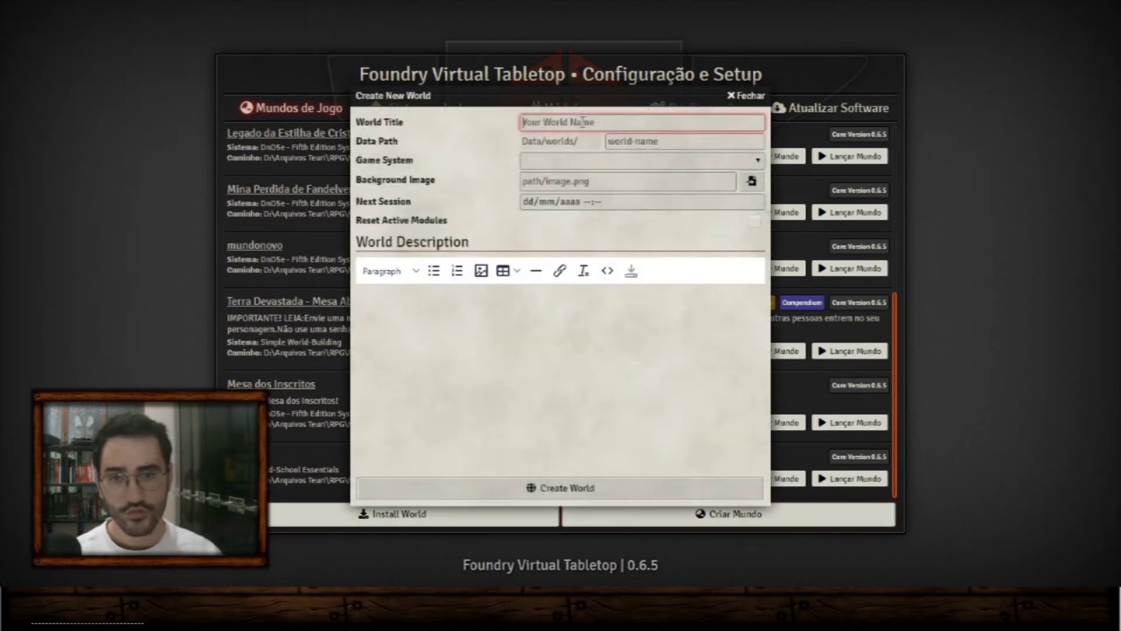
{"action": "type", "text": "Teste Video"}
{"action": "left_click", "coordinate": [646, 146]}
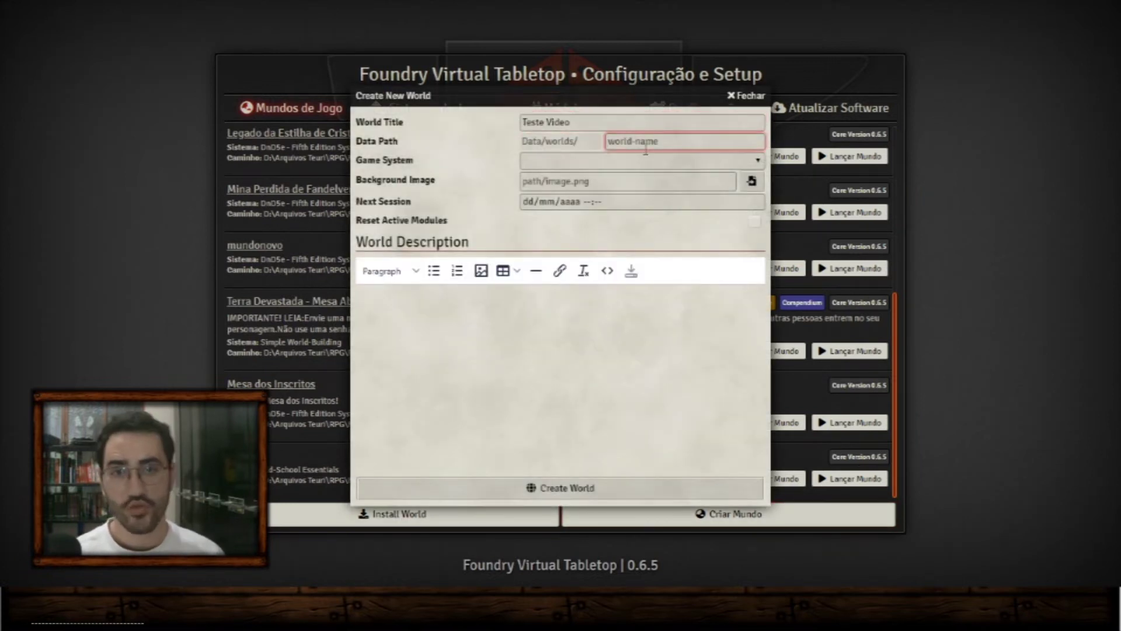
{"action": "type", "text": "teste-video"}
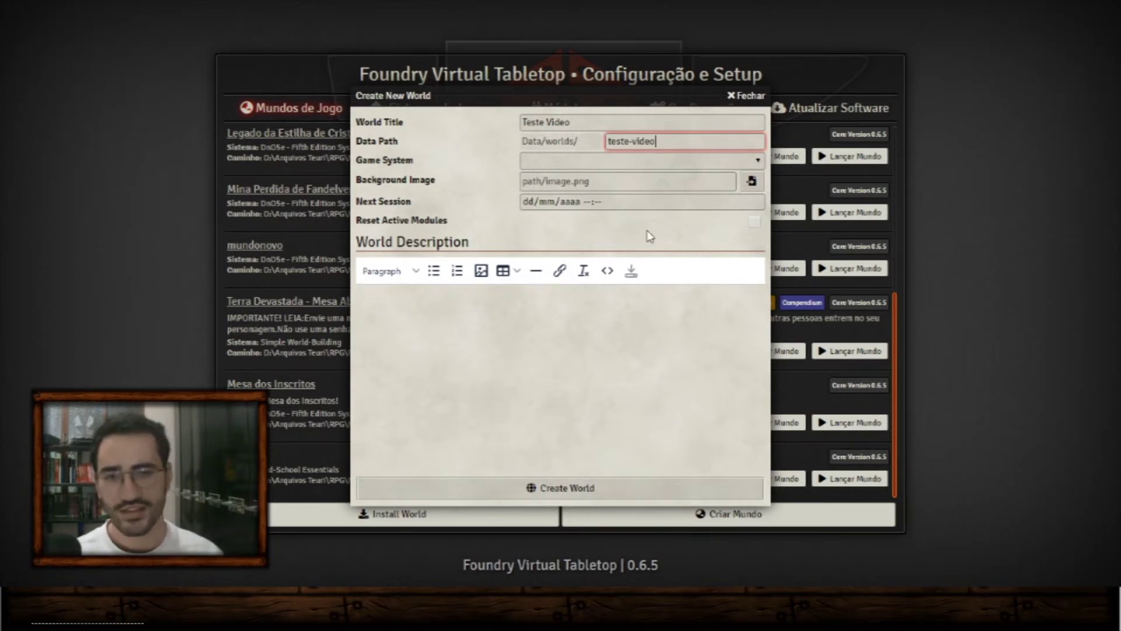
- Assign the DnD5e - Fifth Edition System to the new world and create it
{"action": "key", "text": "Tab"}
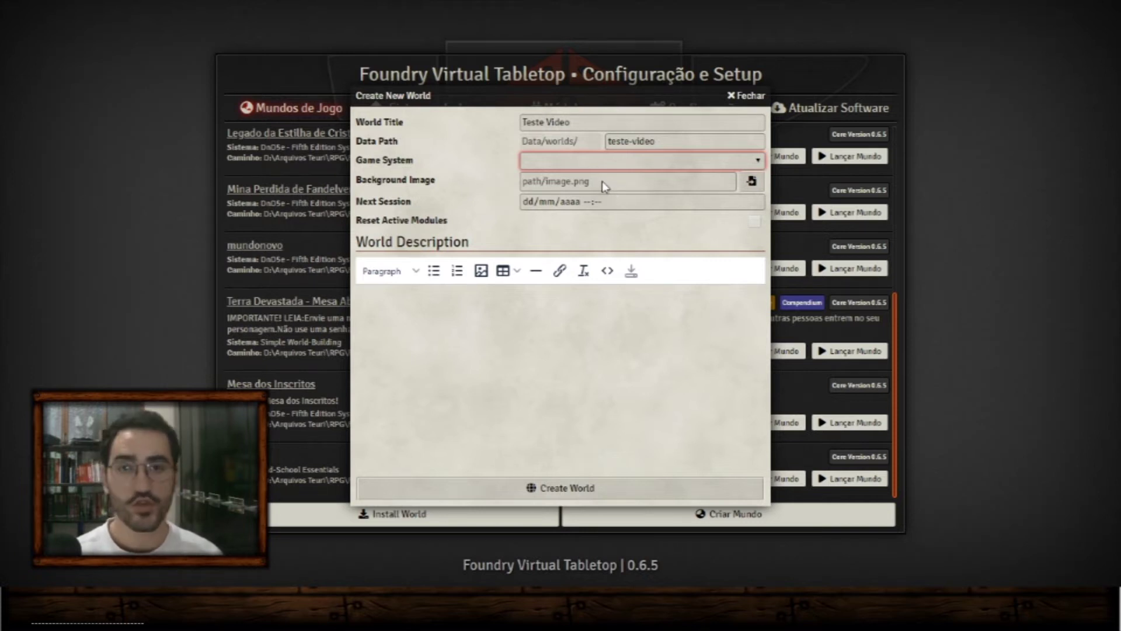
{"action": "left_click", "coordinate": [573, 200]}
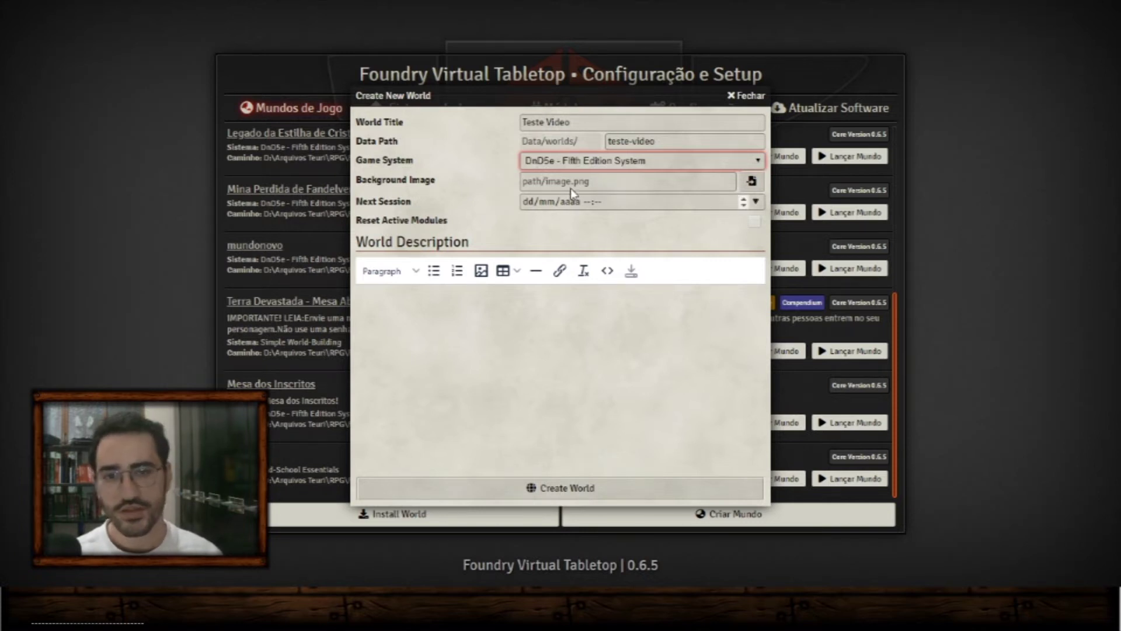
{"action": "left_click", "coordinate": [597, 496]}
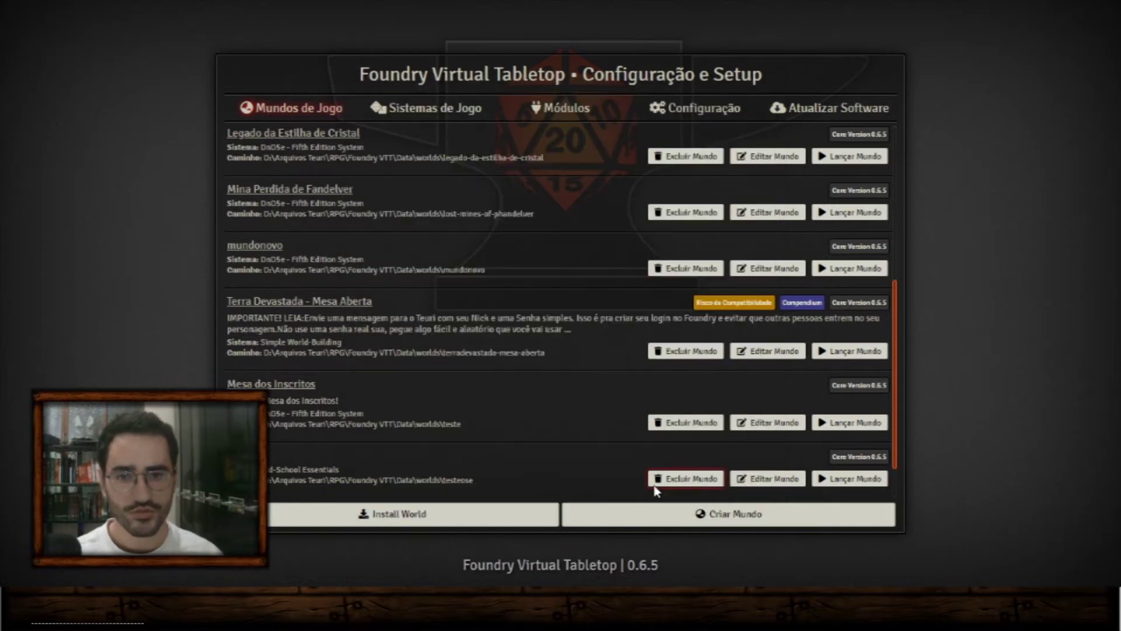
- Launch the Teste Video world and join its game session as the Gamemaster without an access key
{"action": "scroll", "coordinate": [522, 341], "scroll_direction": "down", "scroll_amount": 1}
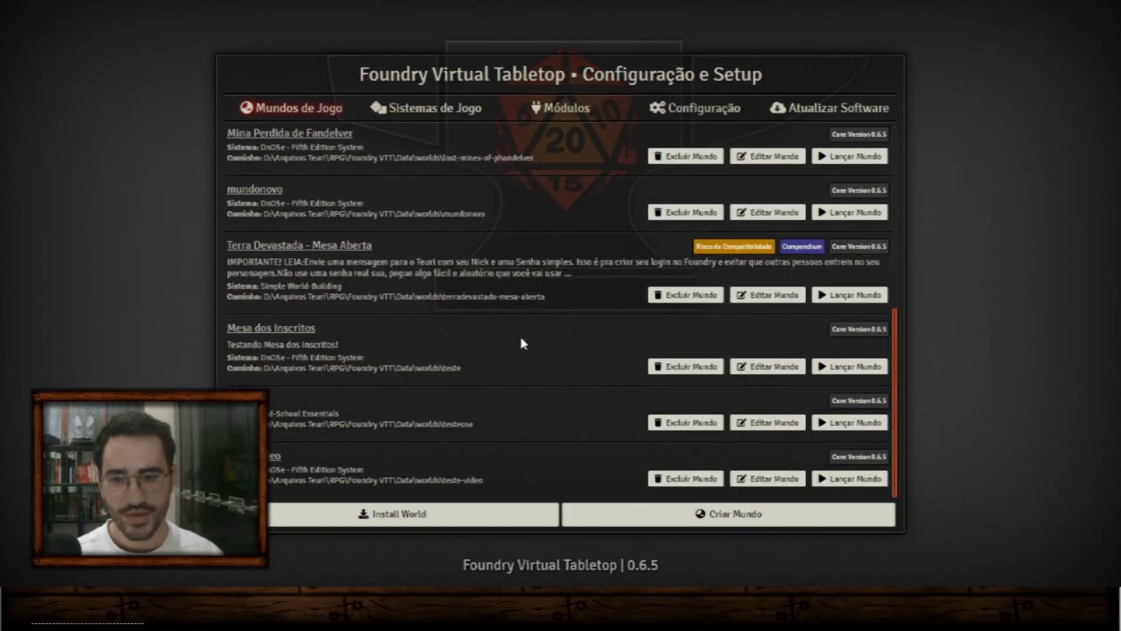
{"action": "left_click", "coordinate": [851, 478]}
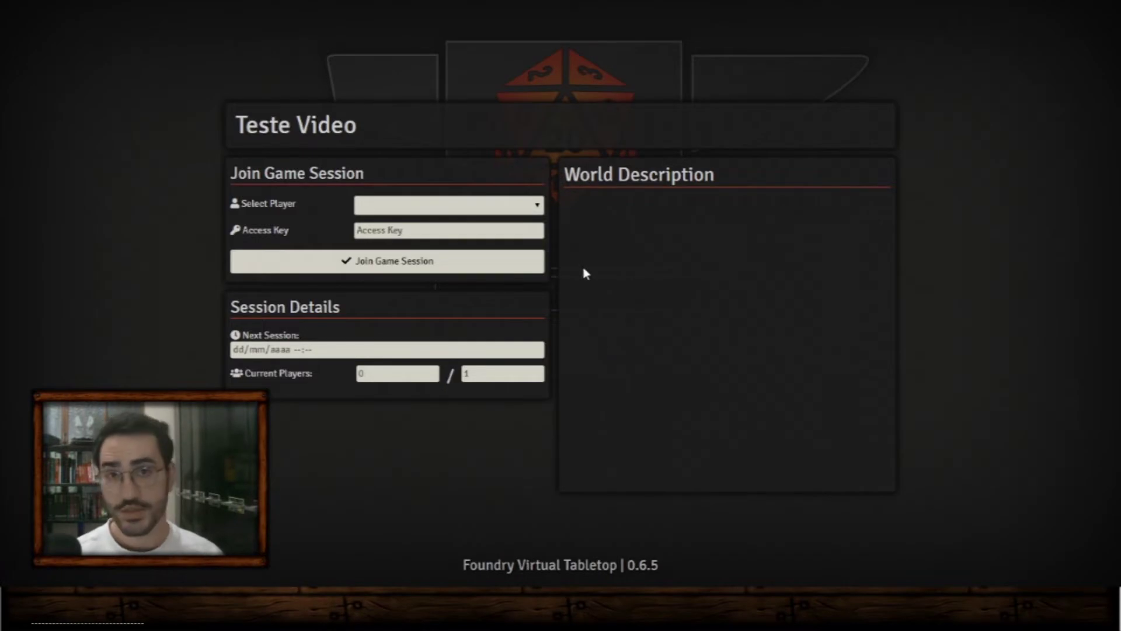
{"action": "left_click", "coordinate": [533, 205]}
{"action": "left_click", "coordinate": [504, 238]}
{"action": "left_click", "coordinate": [402, 262]}
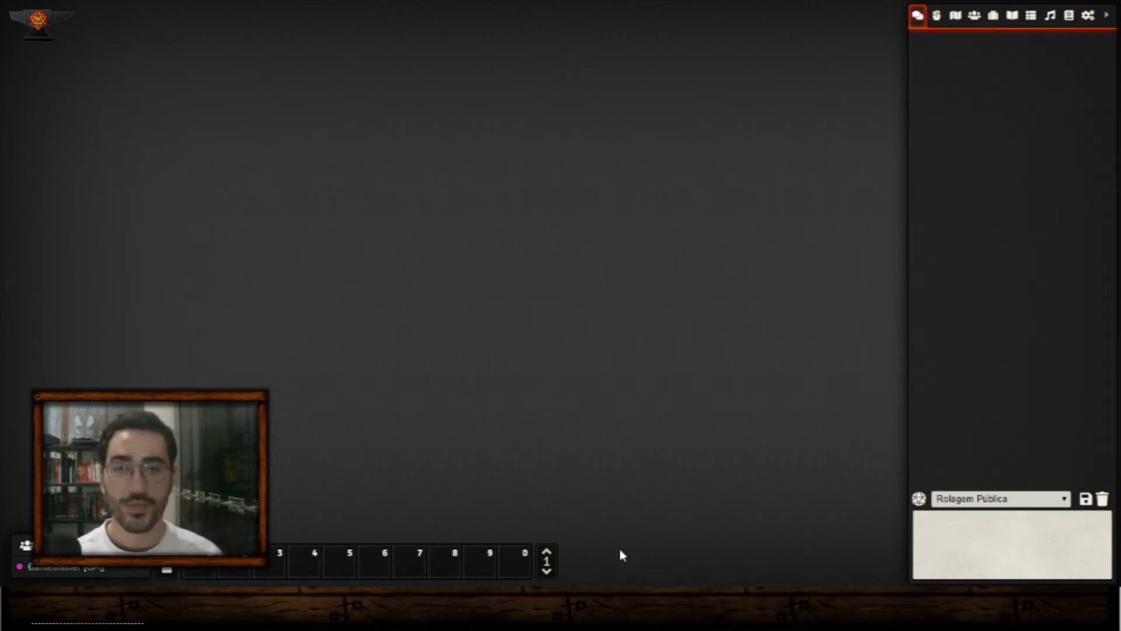
- Pause the game and open the combat tracker's settings, moving the settings window up and aside
{"action": "key", "text": "space"}
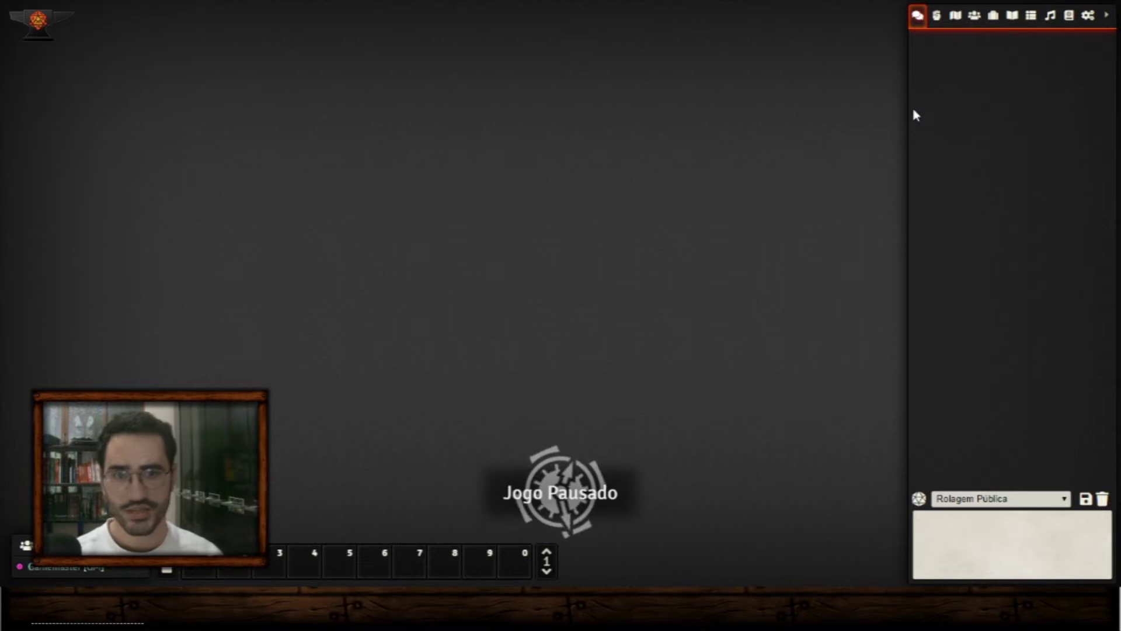
{"action": "left_click", "coordinate": [937, 18]}
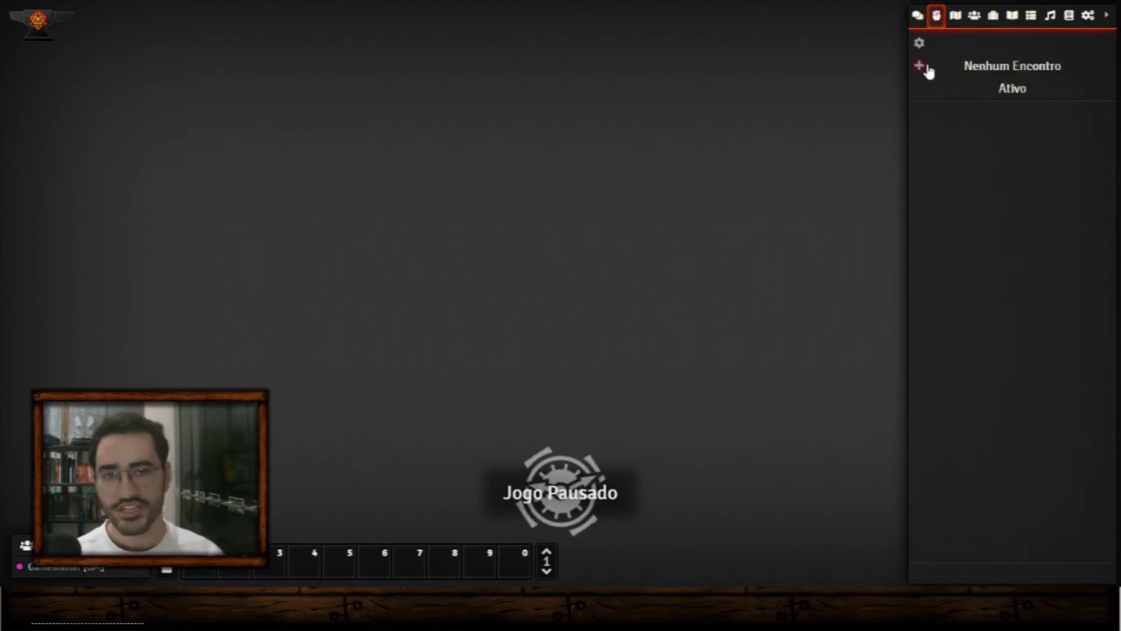
{"action": "left_click", "coordinate": [919, 42]}
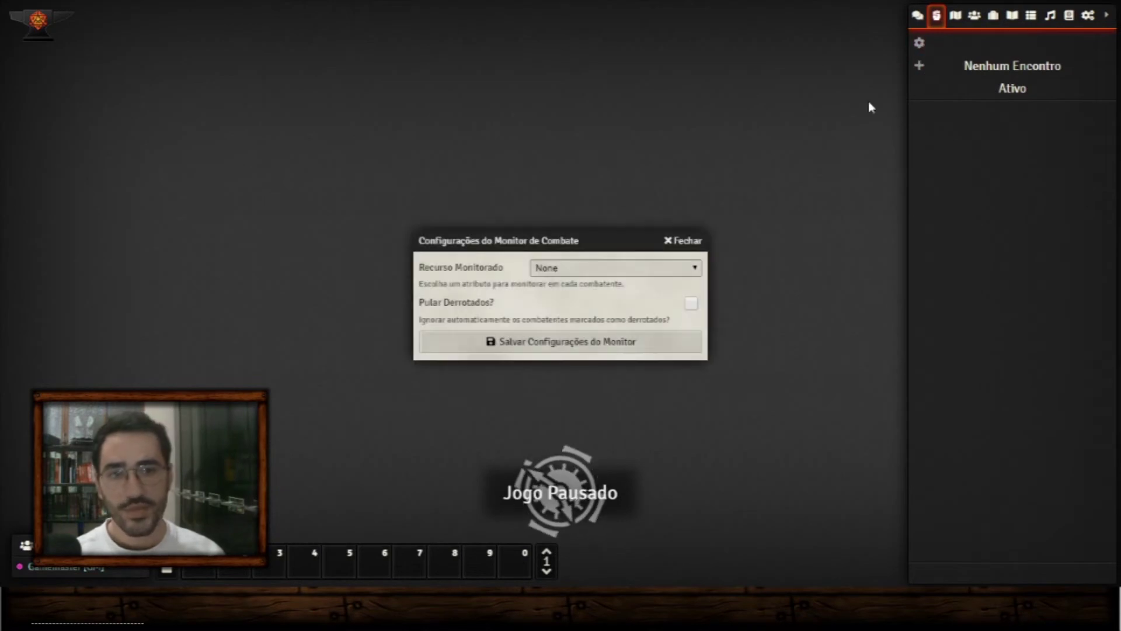
{"action": "left_click_drag", "start_coordinate": [622, 230], "coordinate": [690, 195]}
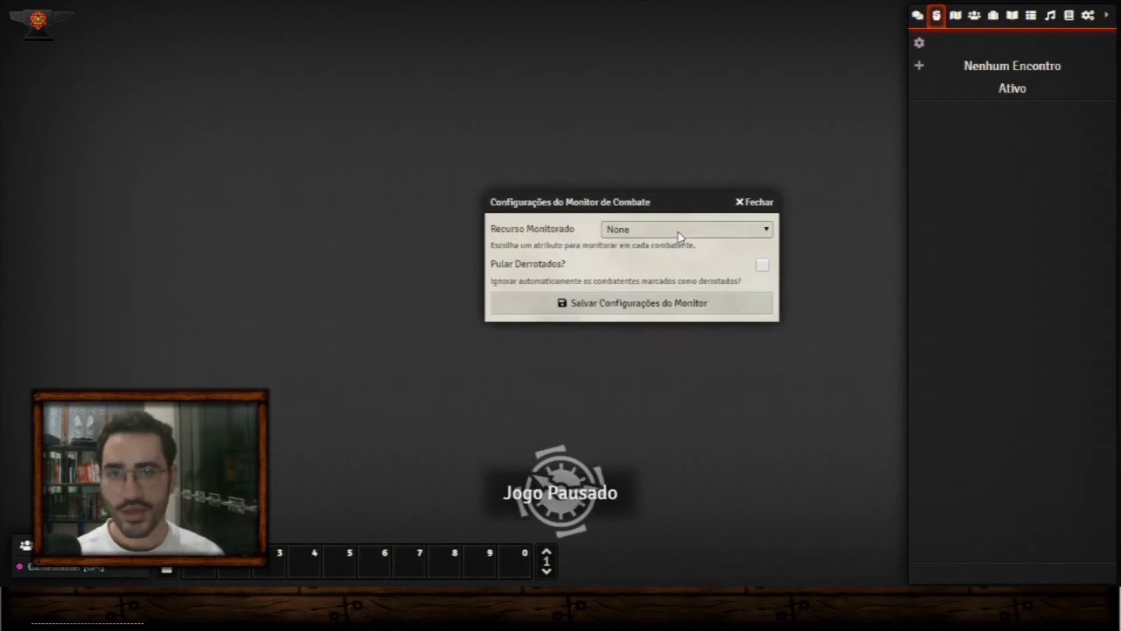
- Leave the combat tracker's settings without changing the monitored resource, and create a new scene
{"action": "left_click", "coordinate": [663, 236]}
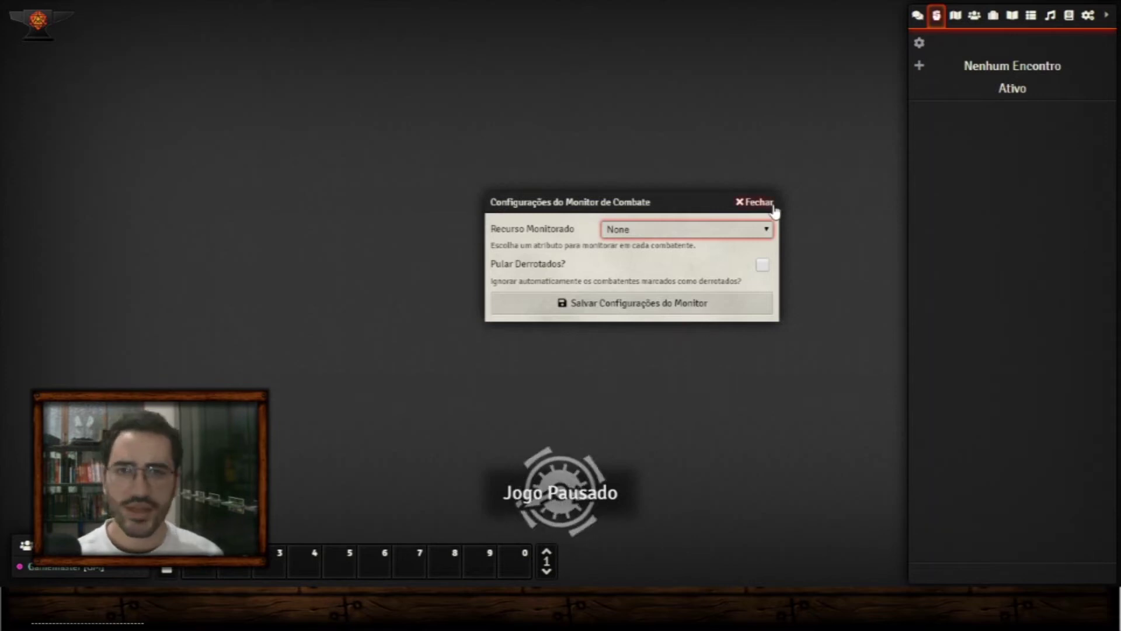
{"action": "left_click", "coordinate": [750, 203]}
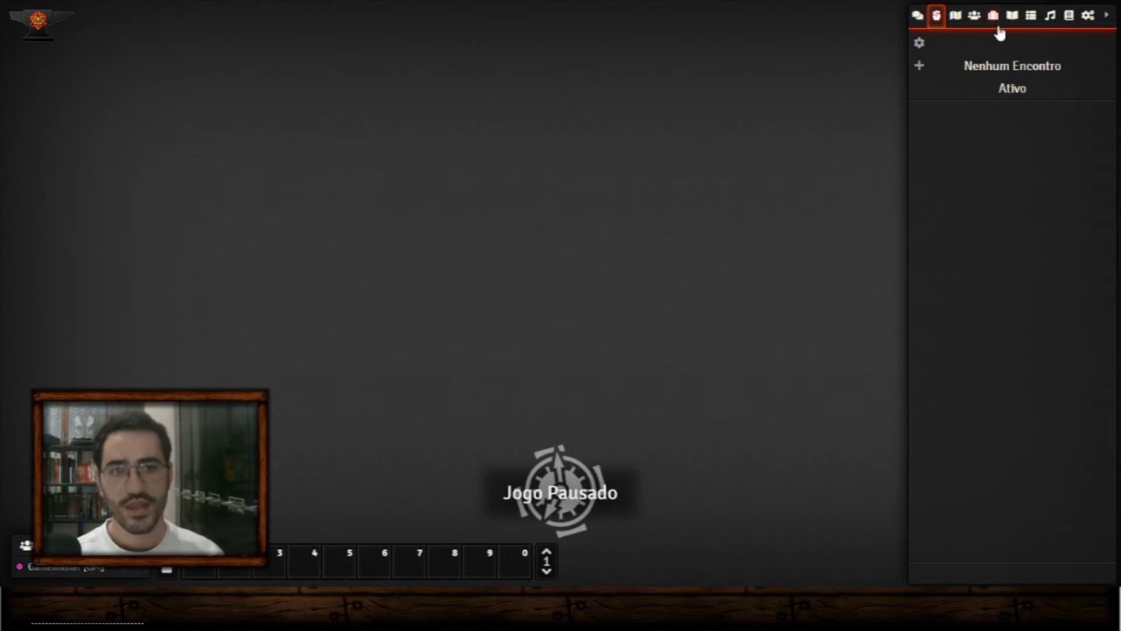
{"action": "left_click", "coordinate": [956, 17]}
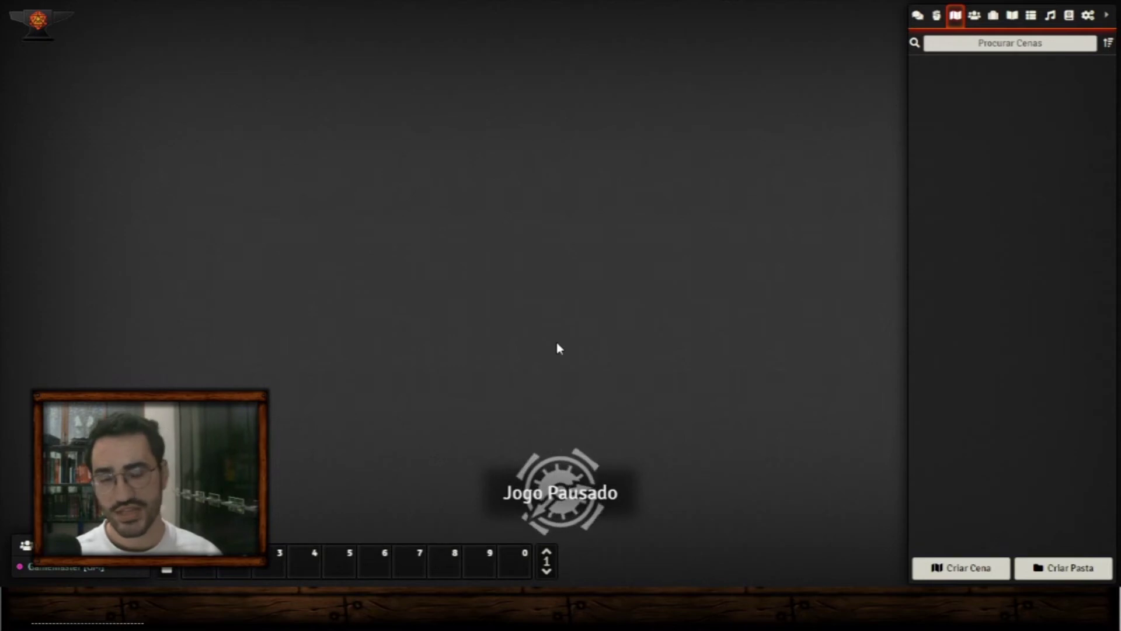
{"action": "left_click", "coordinate": [936, 564]}
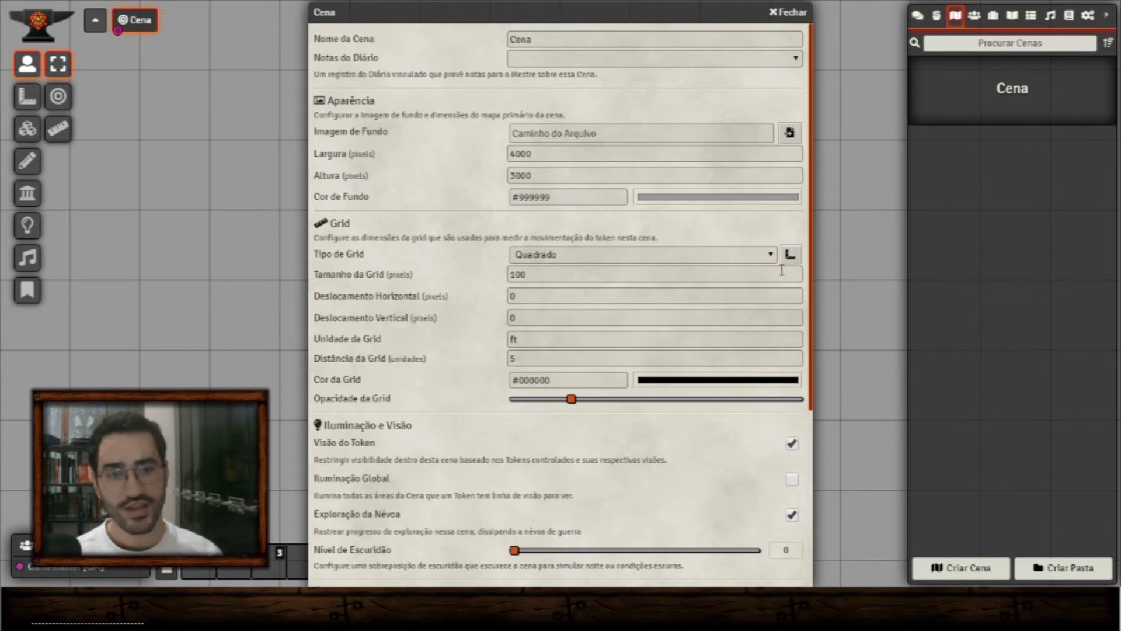
- Examine the new scene's configuration, from background image and grid to lighting, weather effect, access and navigation options
{"action": "scroll", "coordinate": [601, 349], "scroll_direction": "down", "scroll_amount": 3}
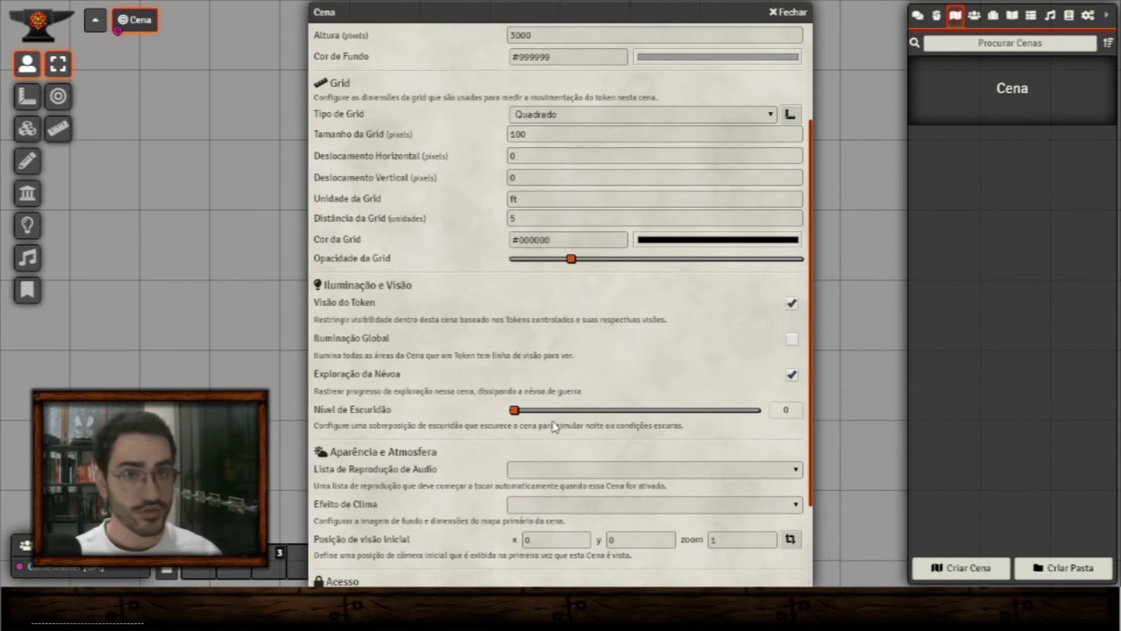
{"action": "scroll", "coordinate": [470, 403], "scroll_direction": "down", "scroll_amount": 3}
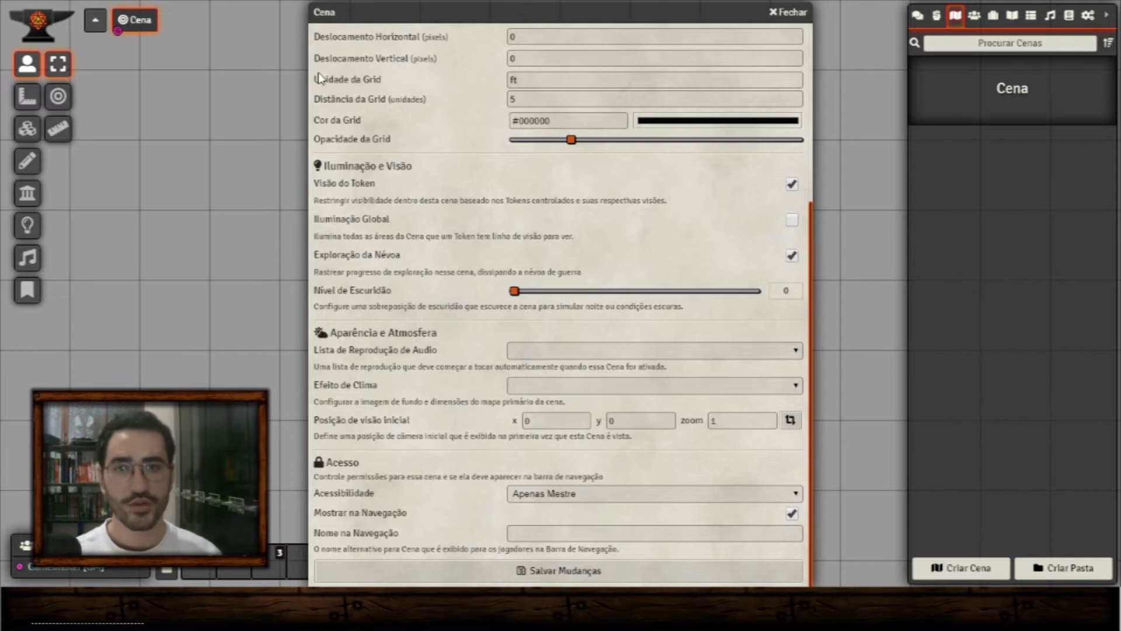
{"action": "left_click", "coordinate": [571, 534]}
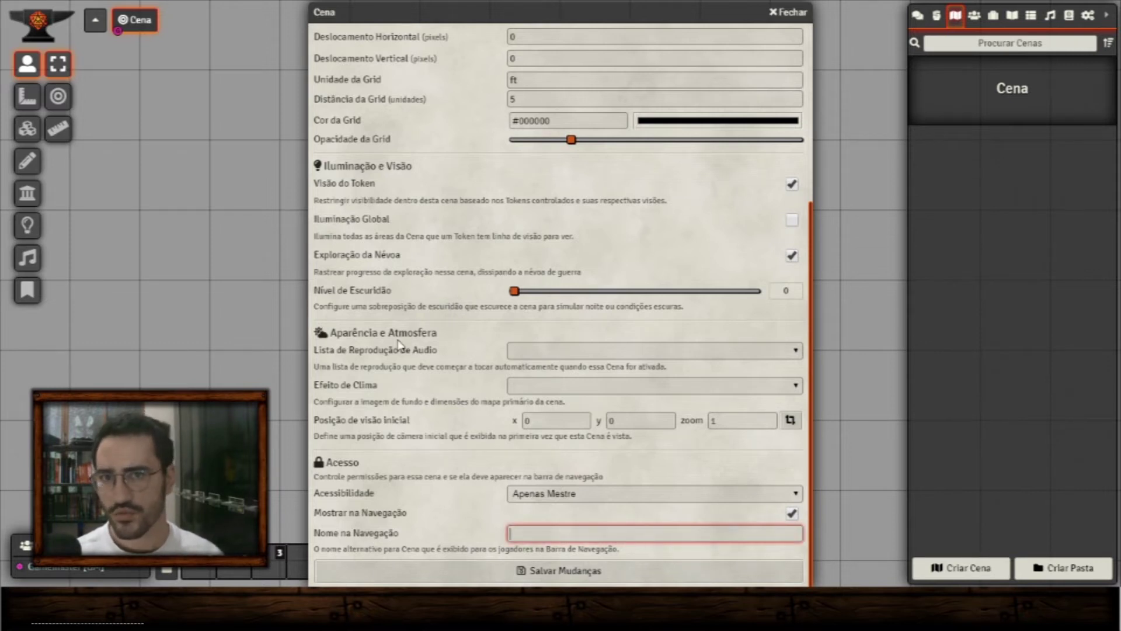
{"action": "scroll", "coordinate": [406, 275], "scroll_direction": "up", "scroll_amount": 6}
{"action": "left_click", "coordinate": [620, 131]}
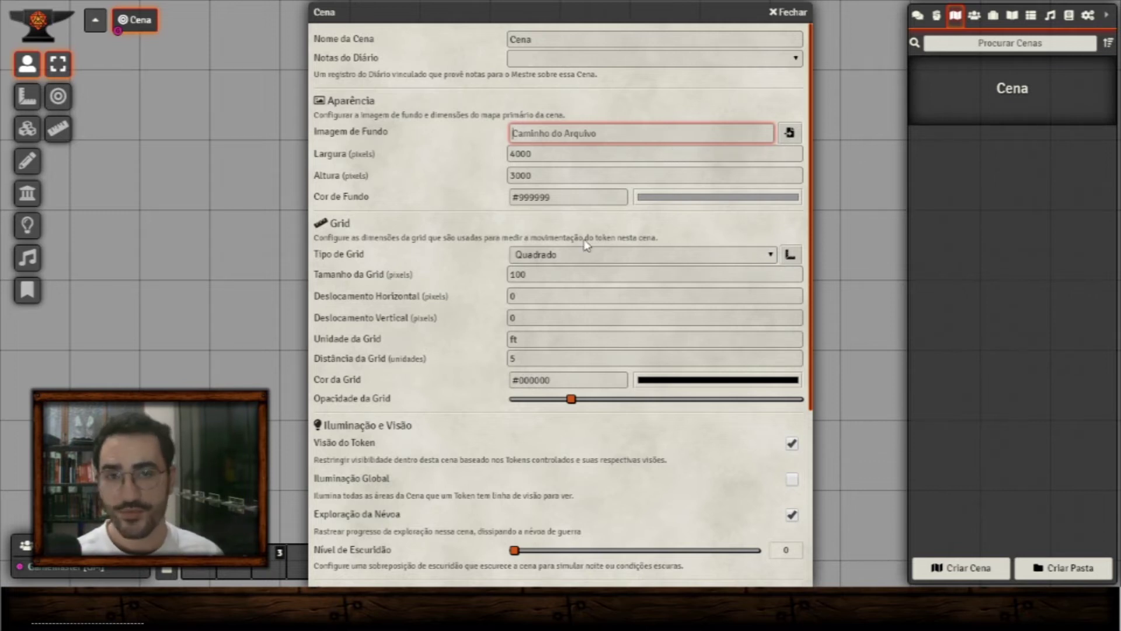
{"action": "scroll", "coordinate": [585, 244], "scroll_direction": "down", "scroll_amount": 3}
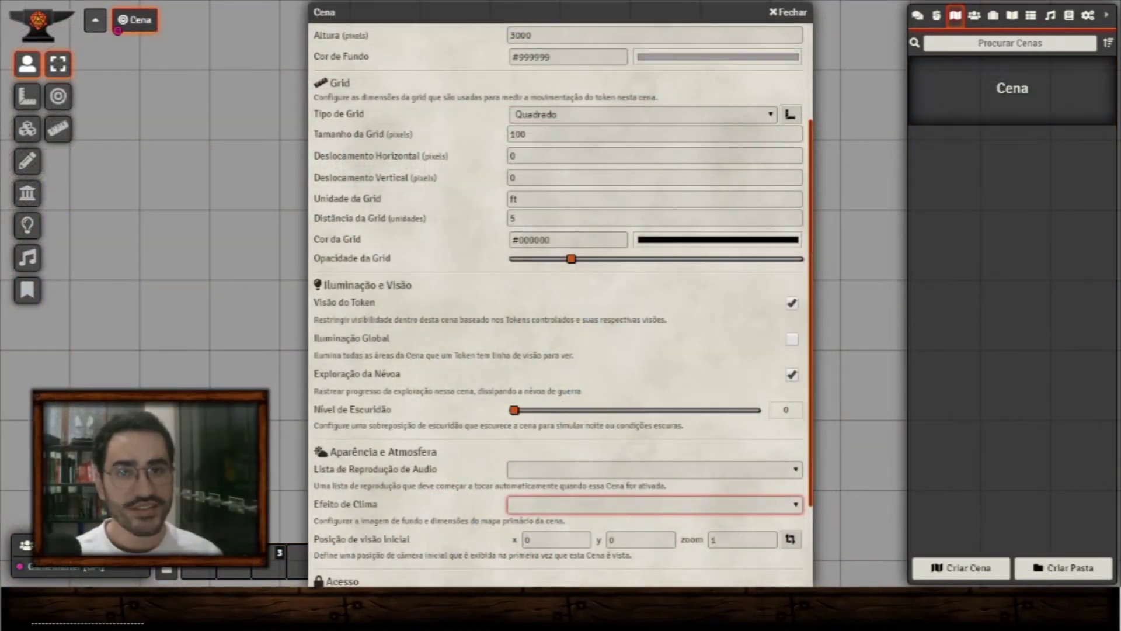
{"action": "scroll", "coordinate": [633, 363], "scroll_direction": "up", "scroll_amount": 1}
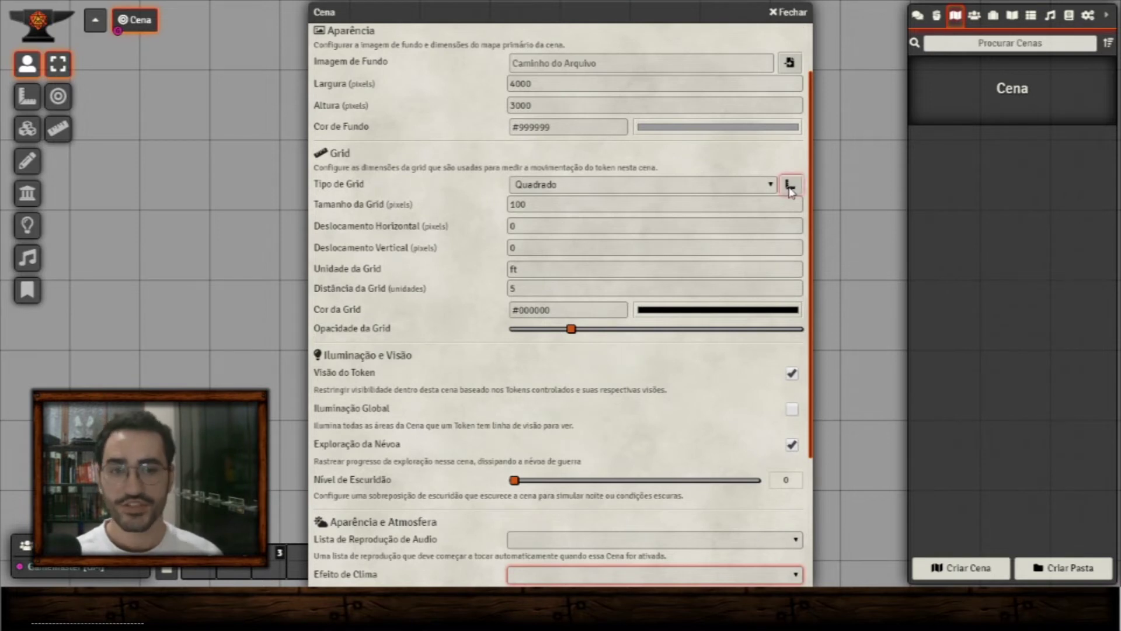
{"action": "scroll", "coordinate": [789, 254], "scroll_direction": "up", "scroll_amount": 1}
- Open the grid configuration tool and rescale the Mapa Teste background image against the grid
{"action": "left_click", "coordinate": [789, 254]}
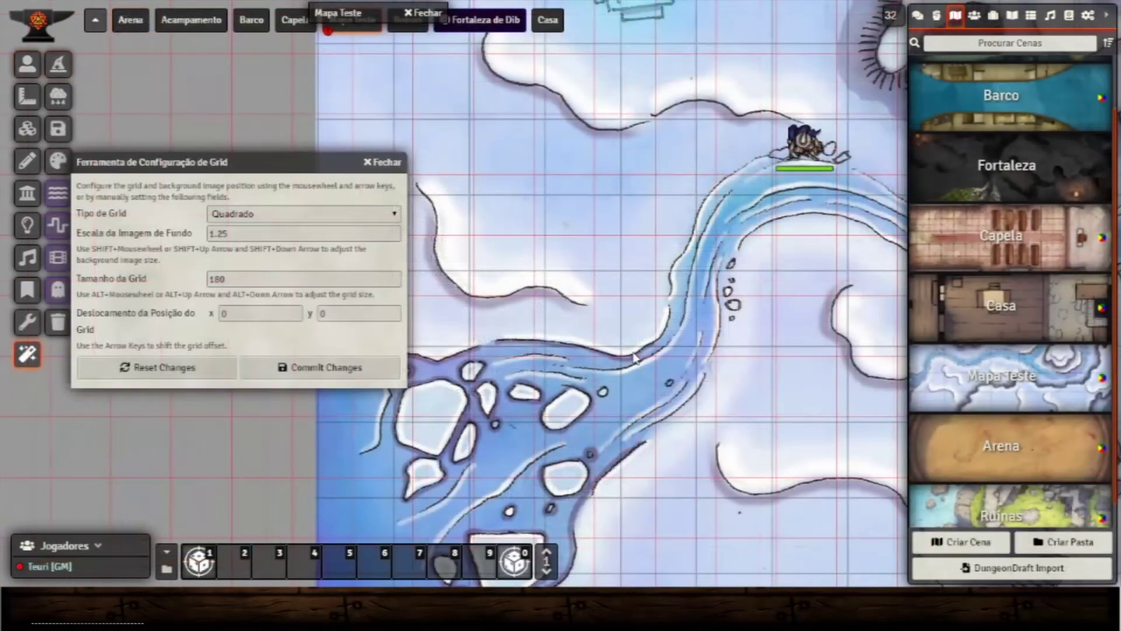
{"action": "scroll", "coordinate": [722, 378], "scroll_direction": "down", "scroll_amount": 5}
{"action": "scroll", "coordinate": [723, 378], "scroll_direction": "down", "scroll_amount": 9}
{"action": "scroll", "coordinate": [747, 390], "scroll_direction": "up", "scroll_amount": 9}
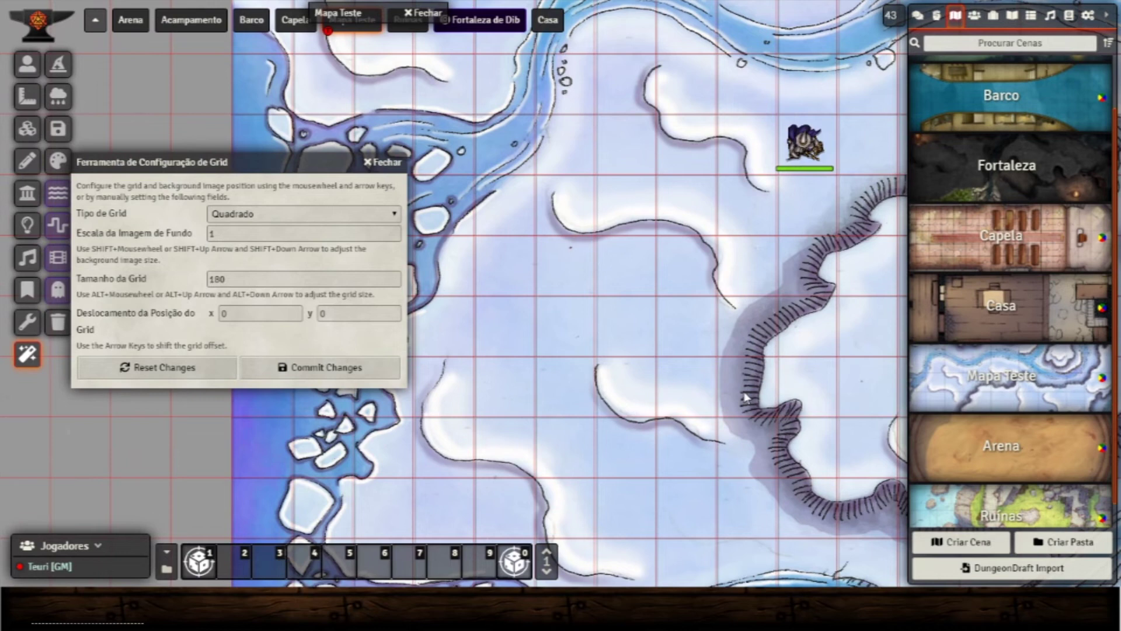
{"action": "scroll", "coordinate": [748, 397], "scroll_direction": "down", "scroll_amount": 10}
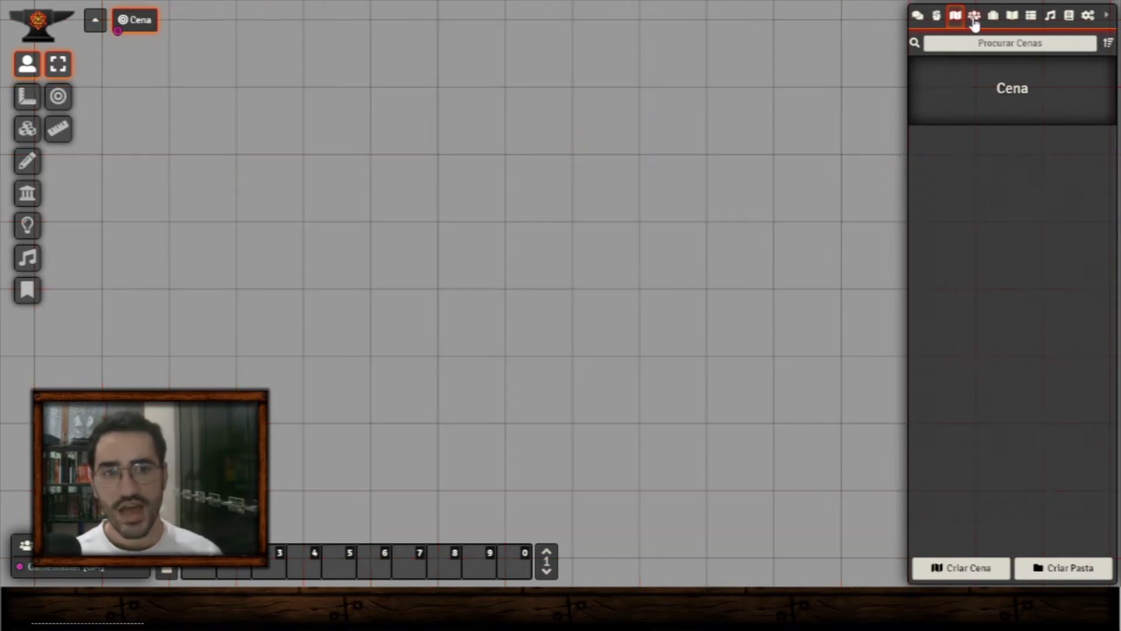
- Create an actor of type character named "Teste" and move its sheet aside
{"action": "left_click", "coordinate": [973, 18]}
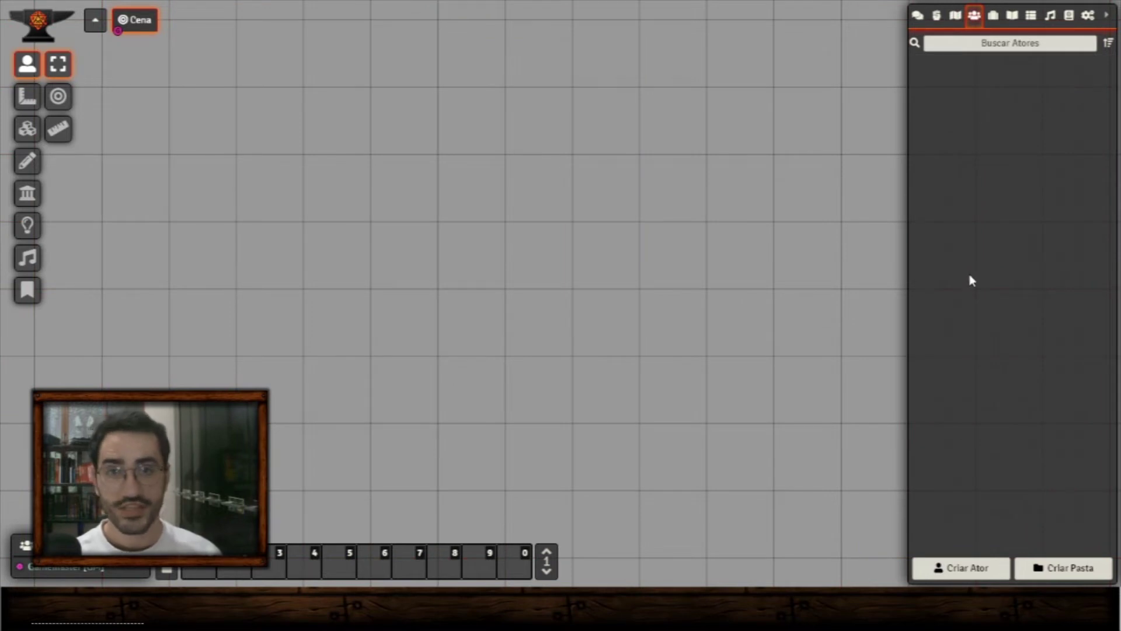
{"action": "left_click", "coordinate": [952, 567]}
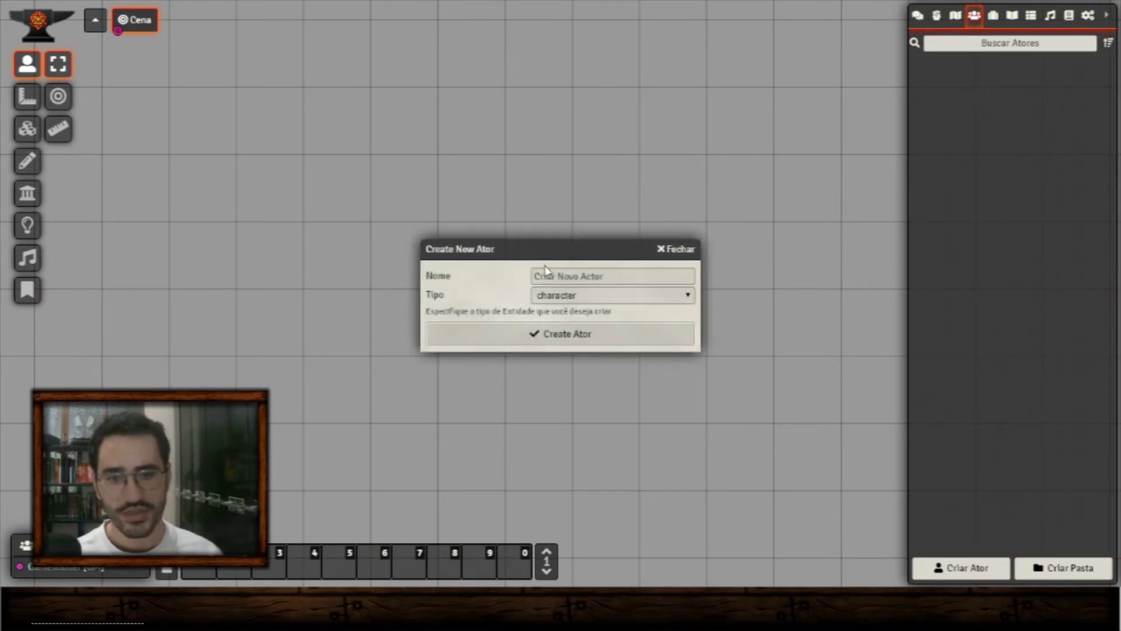
{"action": "left_click_drag", "start_coordinate": [573, 251], "coordinate": [653, 201]}
{"action": "left_click", "coordinate": [647, 251]}
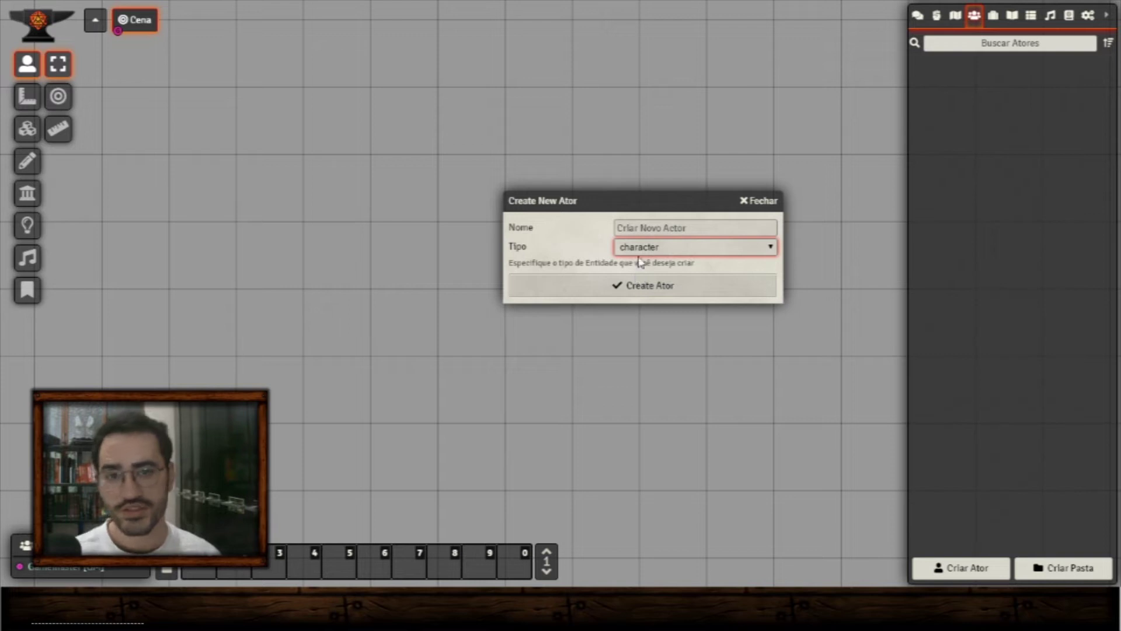
{"action": "left_click", "coordinate": [642, 226]}
{"action": "type", "text": "Teste"}
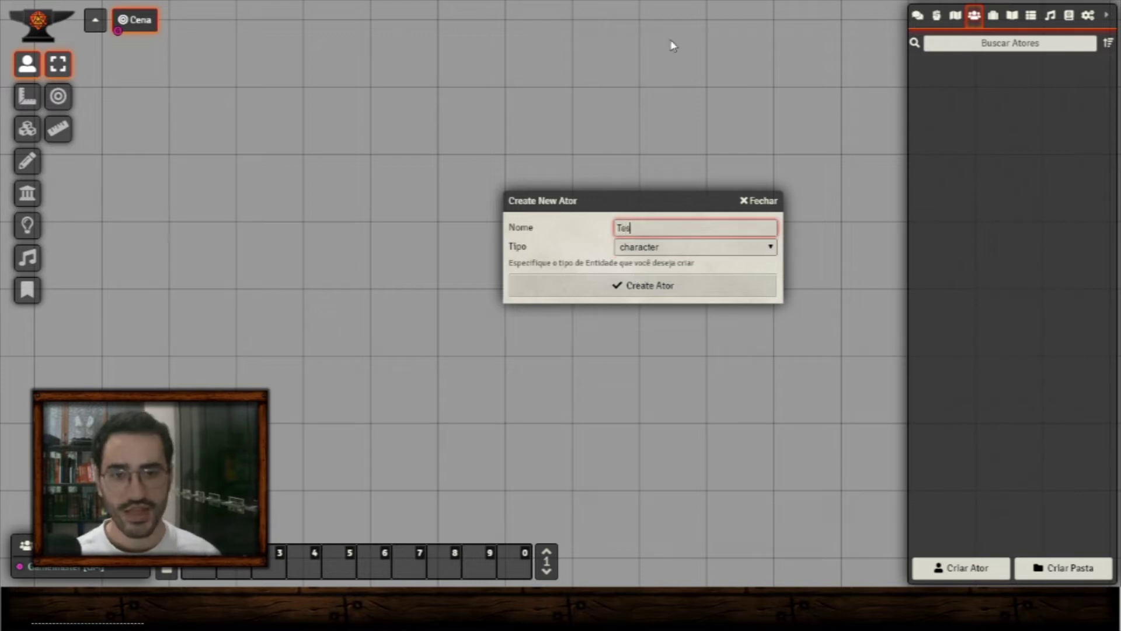
{"action": "key", "text": "Return"}
{"action": "left_click_drag", "start_coordinate": [604, 69], "coordinate": [763, 41]}
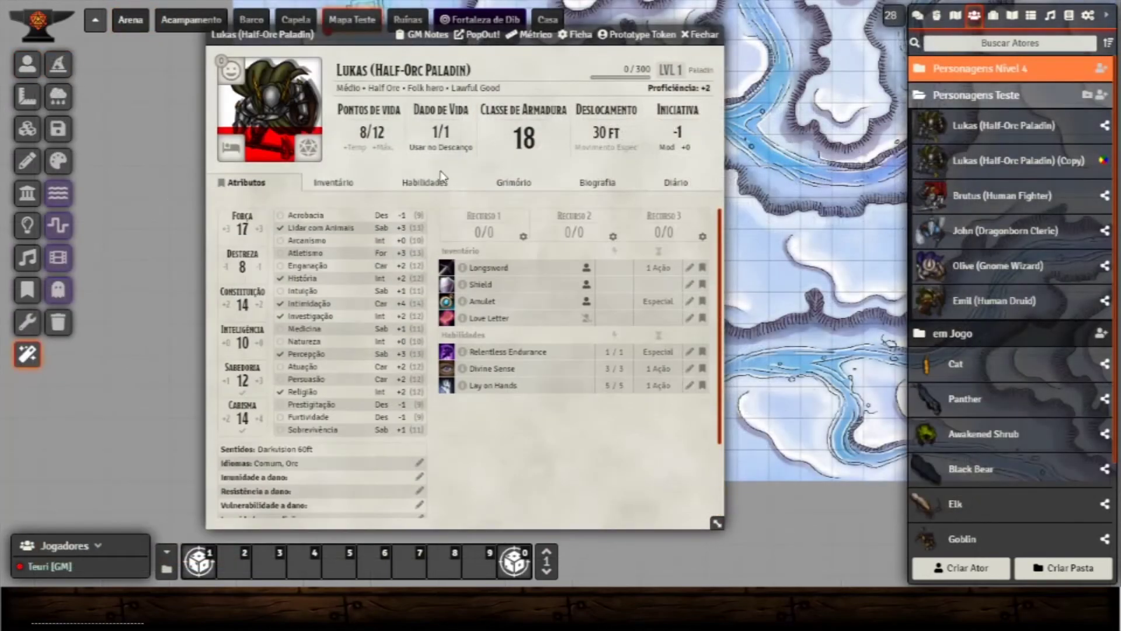
- View the Habilidades section of the Half-Orc Paladin's character sheet in different sheet styles
{"action": "left_click", "coordinate": [442, 179]}
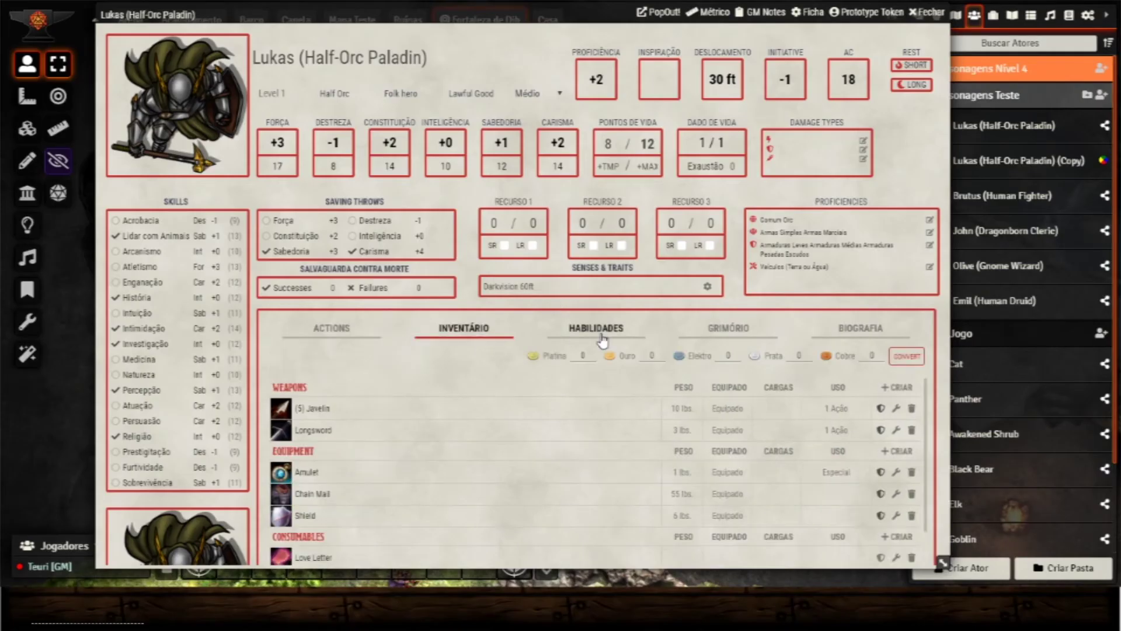
{"action": "left_click", "coordinate": [602, 339]}
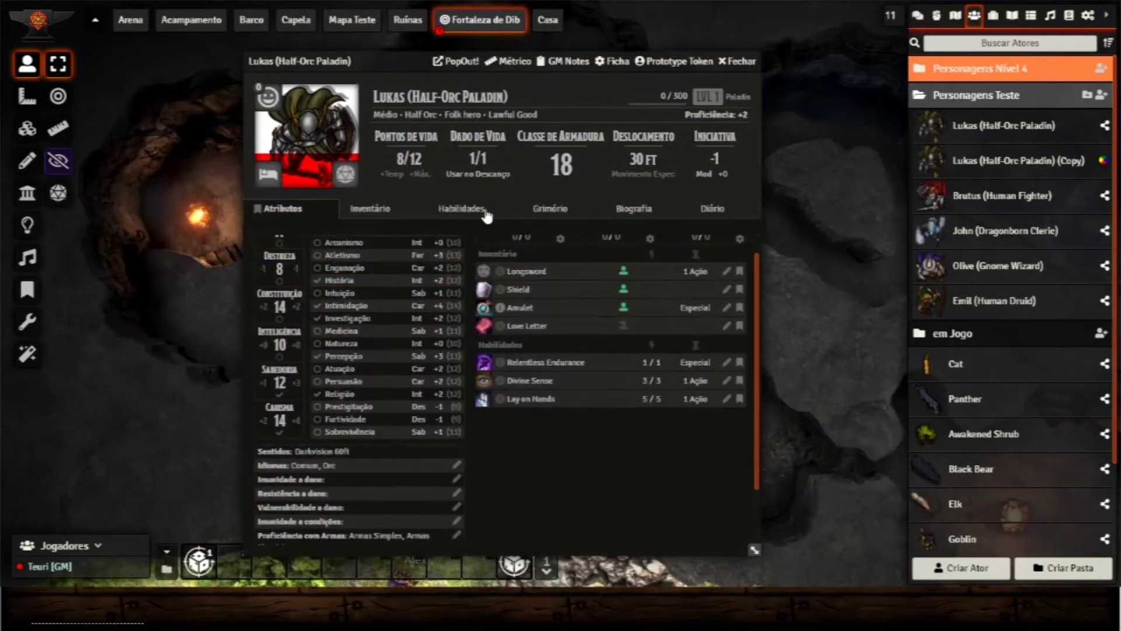
{"action": "left_click", "coordinate": [487, 215]}
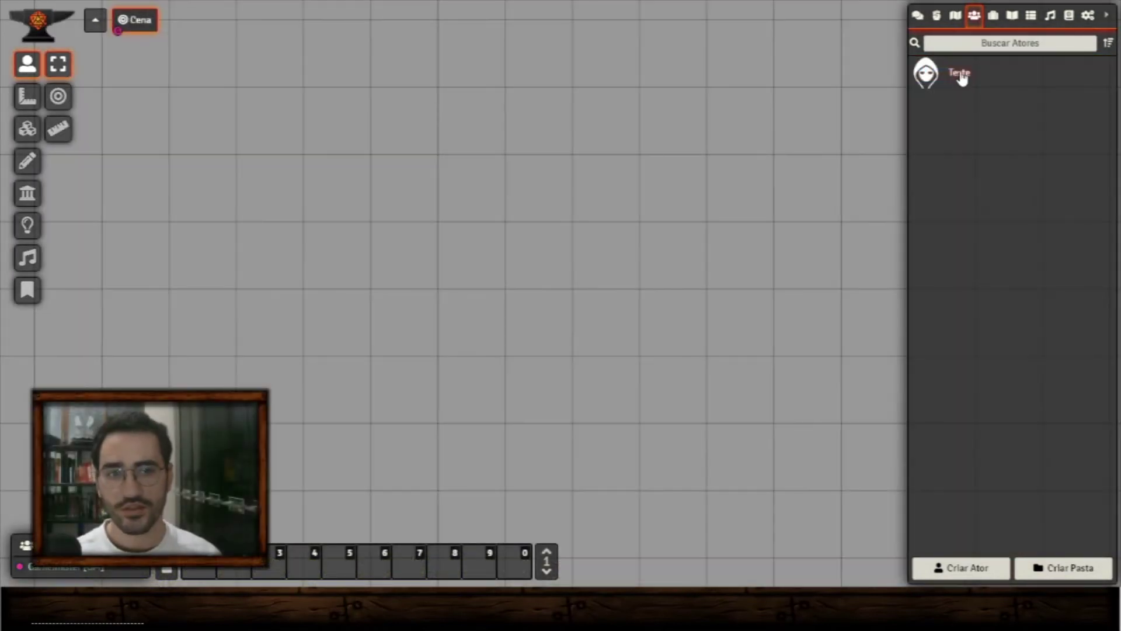
- Review the Teste actor's permission options for all players and close the permission configuration without saving
{"action": "right_click", "coordinate": [960, 81]}
{"action": "left_click", "coordinate": [951, 147]}
{"action": "left_click", "coordinate": [768, 92]}
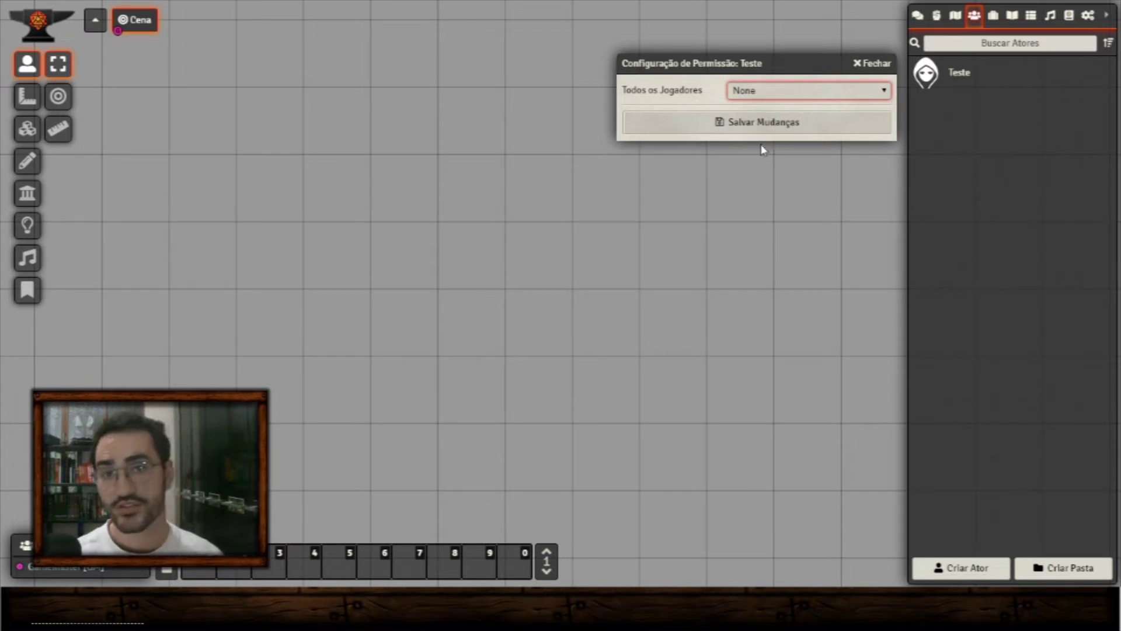
{"action": "left_click", "coordinate": [692, 85]}
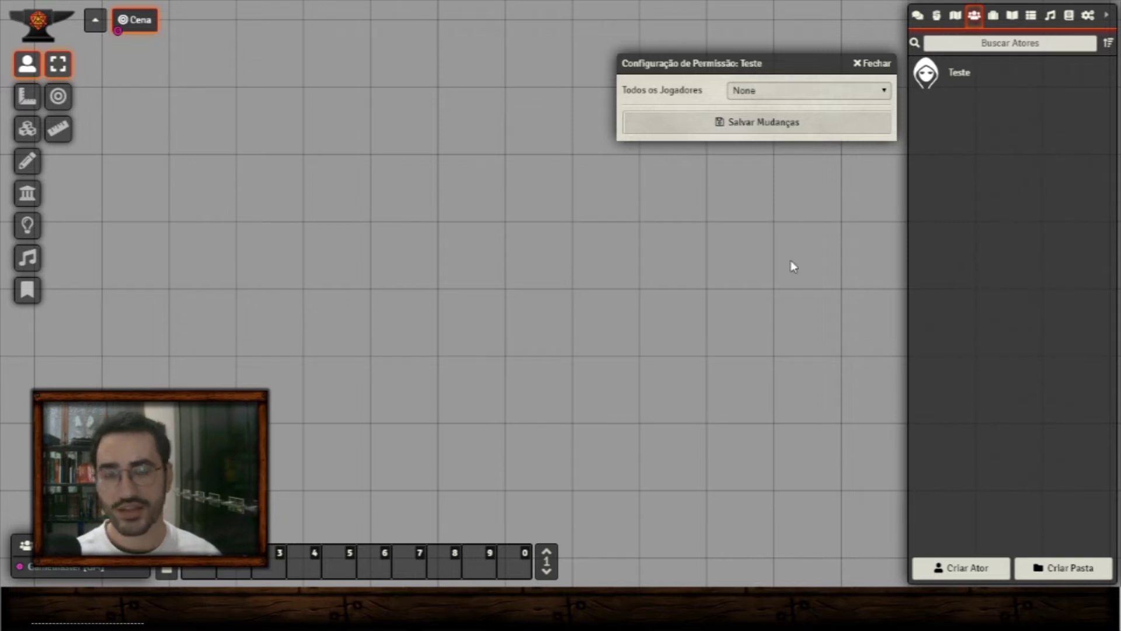
{"action": "left_click", "coordinate": [876, 64]}
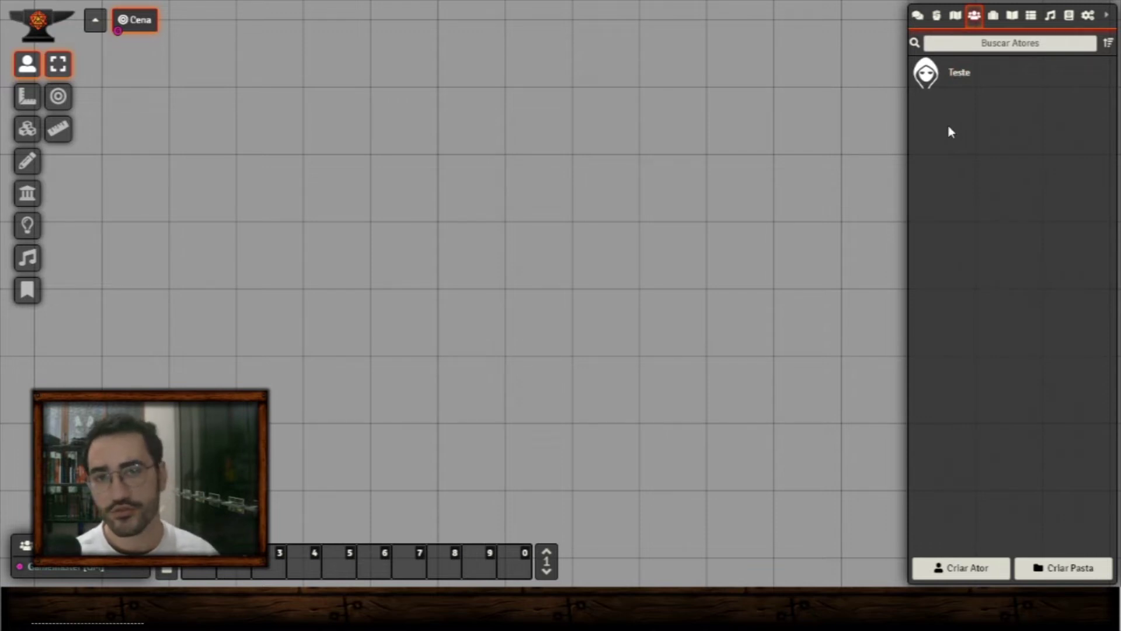
- Compare the management options offered for the Teste actor and the Cena scene, including exporting and importing data
{"action": "right_click", "coordinate": [952, 85]}
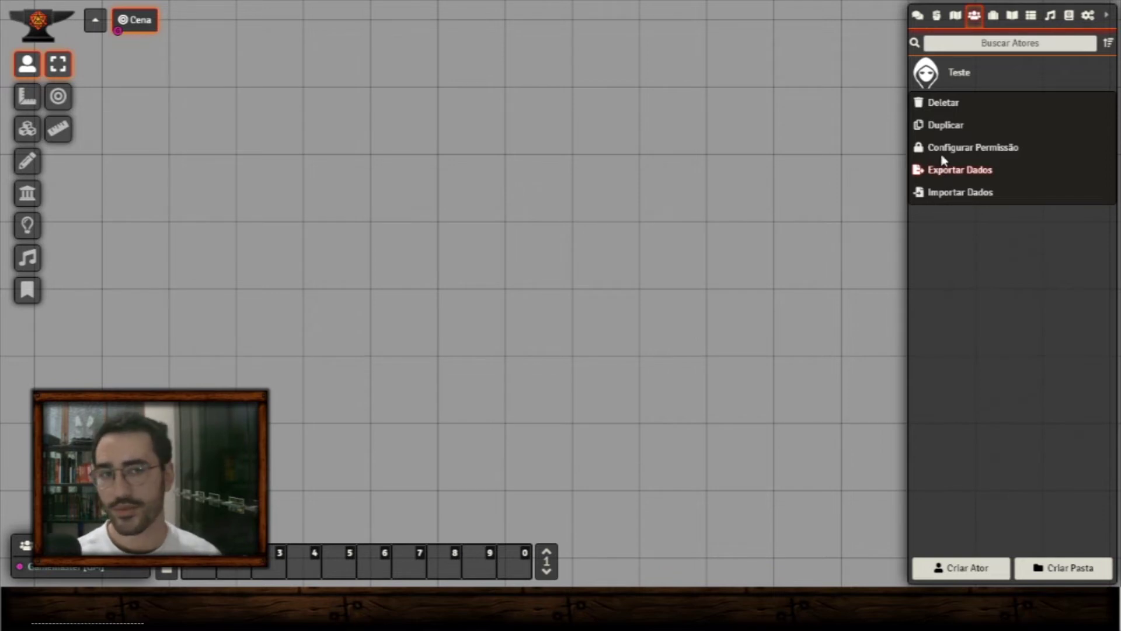
{"action": "left_click", "coordinate": [956, 16]}
{"action": "right_click", "coordinate": [976, 70]}
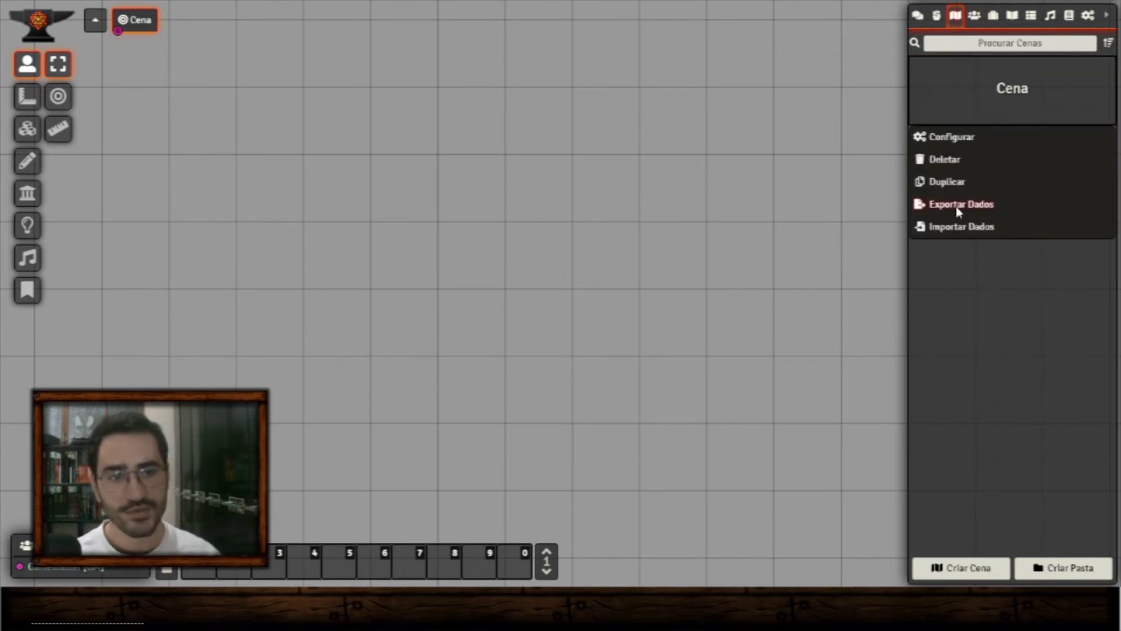
{"action": "left_click", "coordinate": [974, 16]}
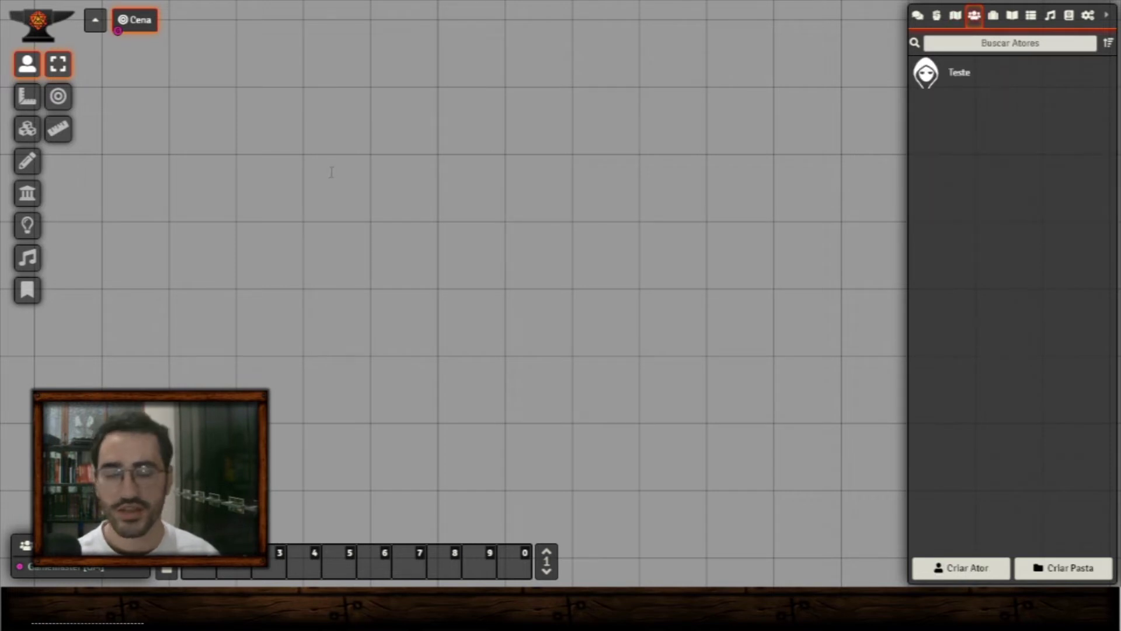
- Open Teste's sheet and review its prototype token's image, position, vision and resource settings, including the bar display options
{"action": "left_click", "coordinate": [960, 73]}
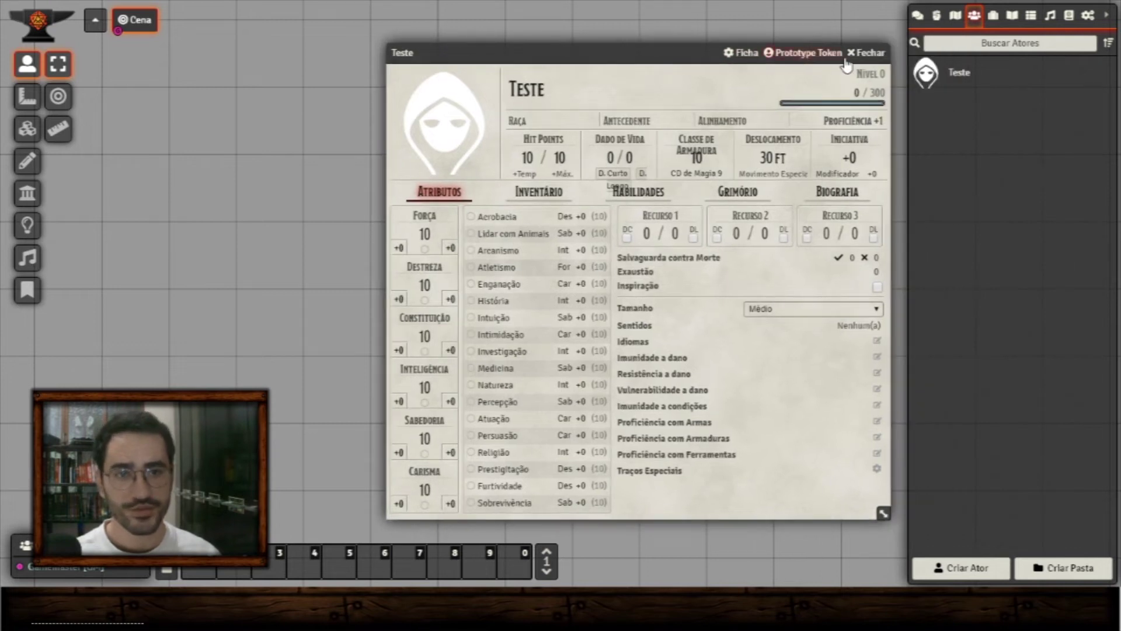
{"action": "left_click", "coordinate": [826, 54]}
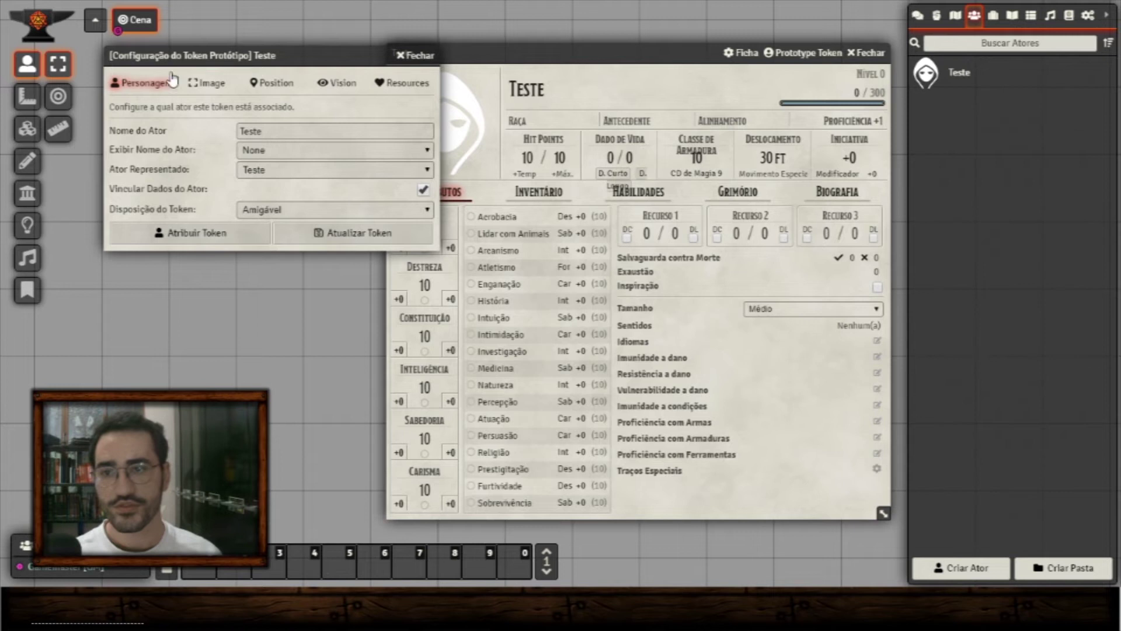
{"action": "left_click", "coordinate": [199, 84]}
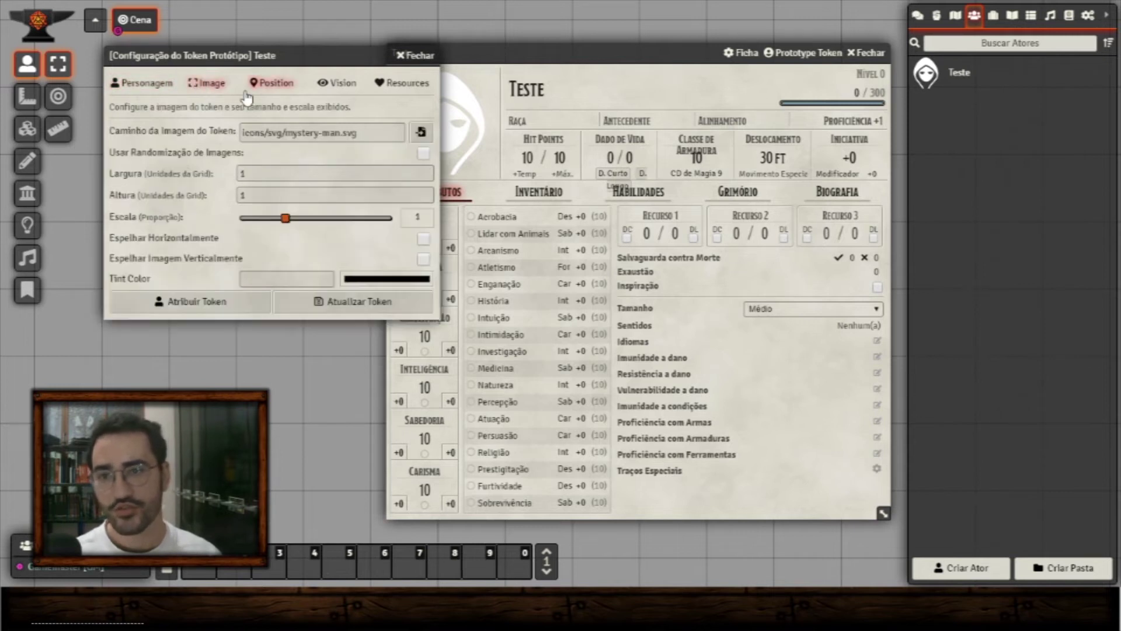
{"action": "left_click", "coordinate": [279, 83]}
{"action": "left_click", "coordinate": [337, 83]}
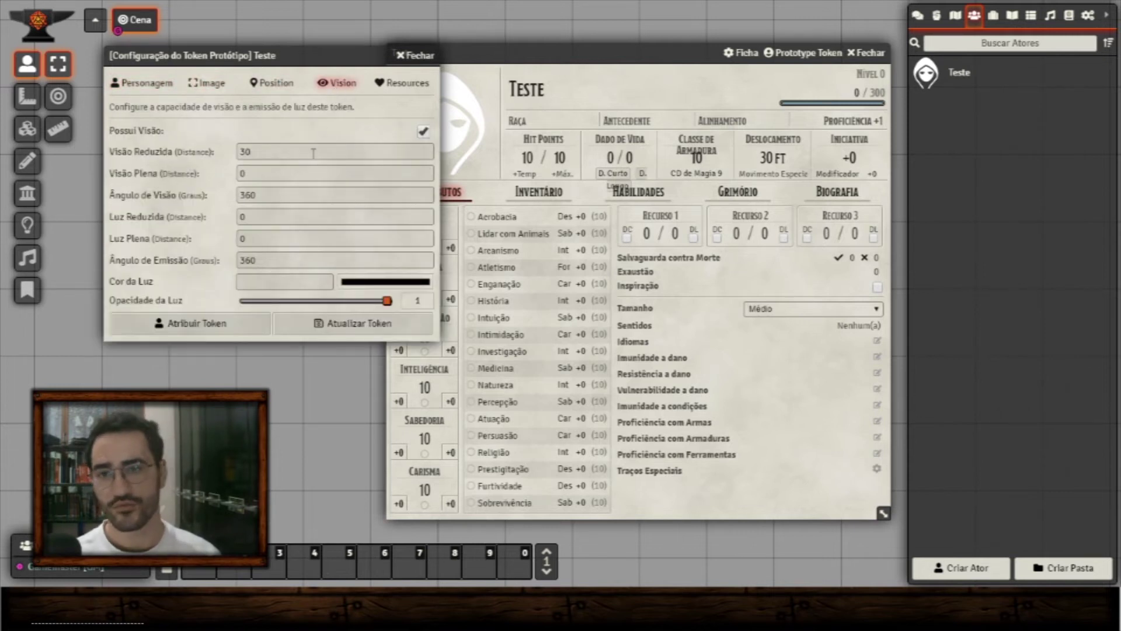
{"action": "left_click", "coordinate": [399, 82]}
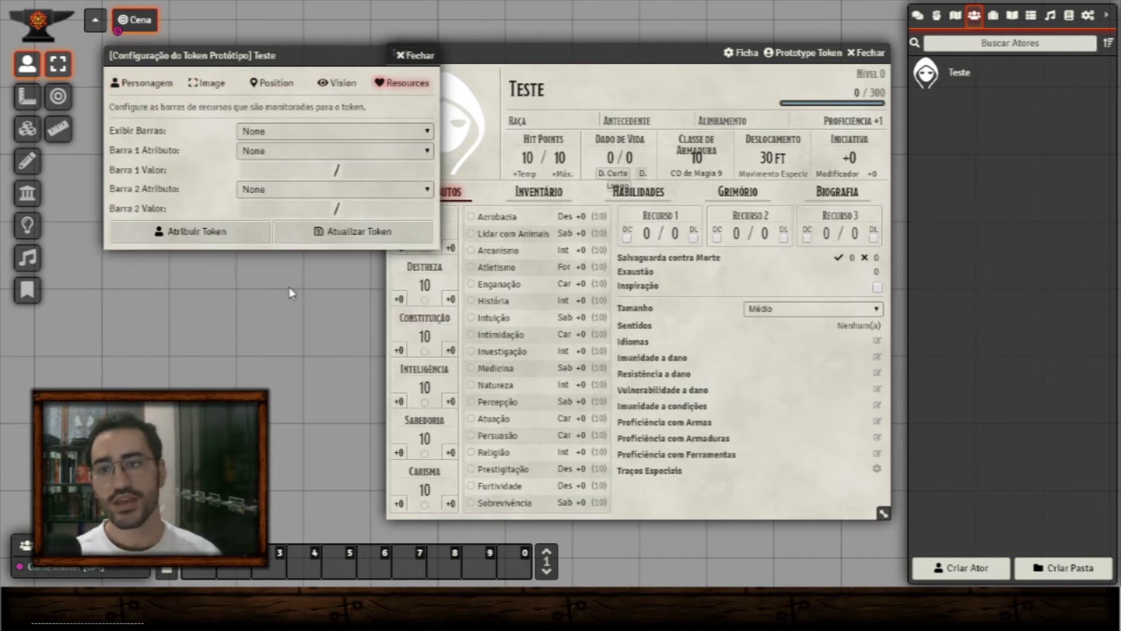
{"action": "left_click", "coordinate": [286, 132]}
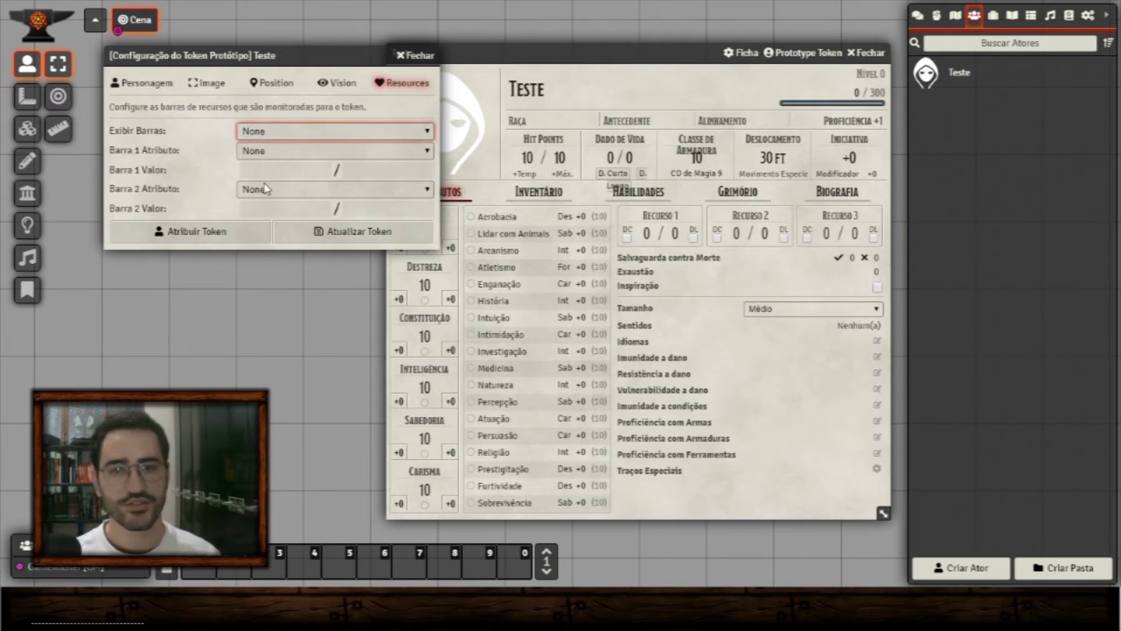
{"action": "key", "text": "Escape"}
- Browse the items directory and open the Amizade Animal spell to read its description
{"action": "left_click", "coordinate": [994, 16]}
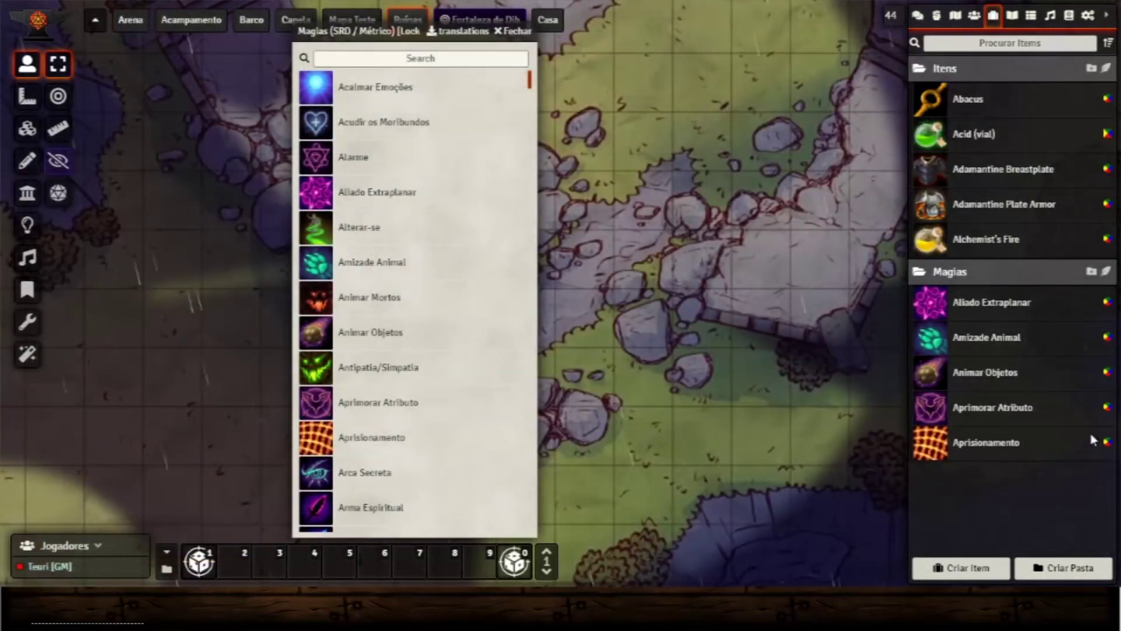
{"action": "left_click", "coordinate": [986, 337]}
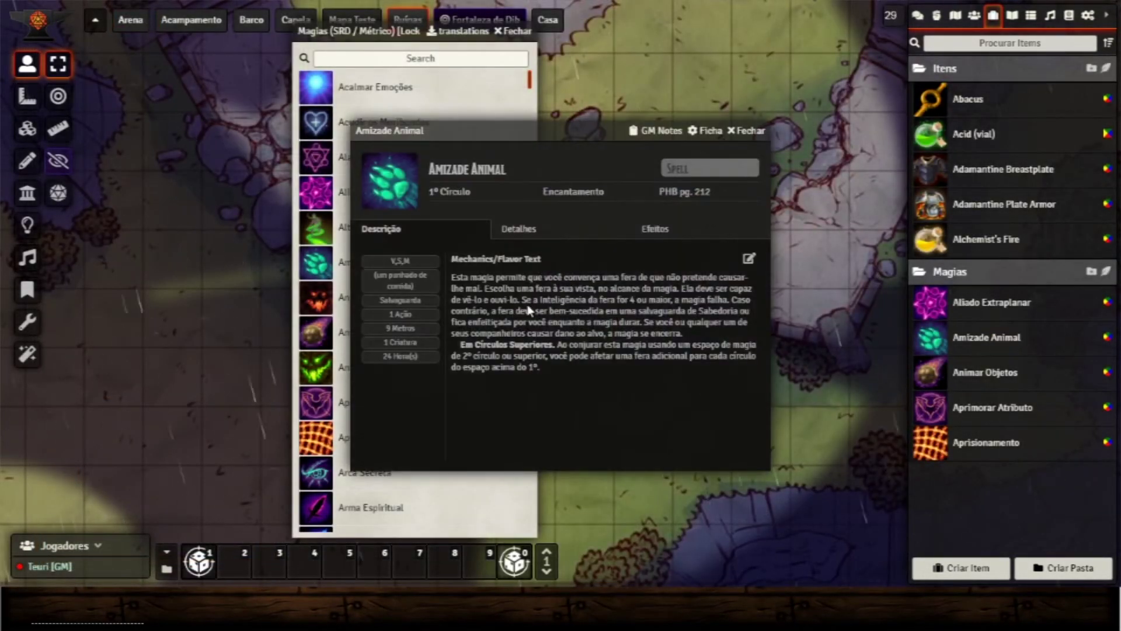
- Review the Amizade Animal spell's details and effects, and close its sheet
{"action": "left_click", "coordinate": [532, 231]}
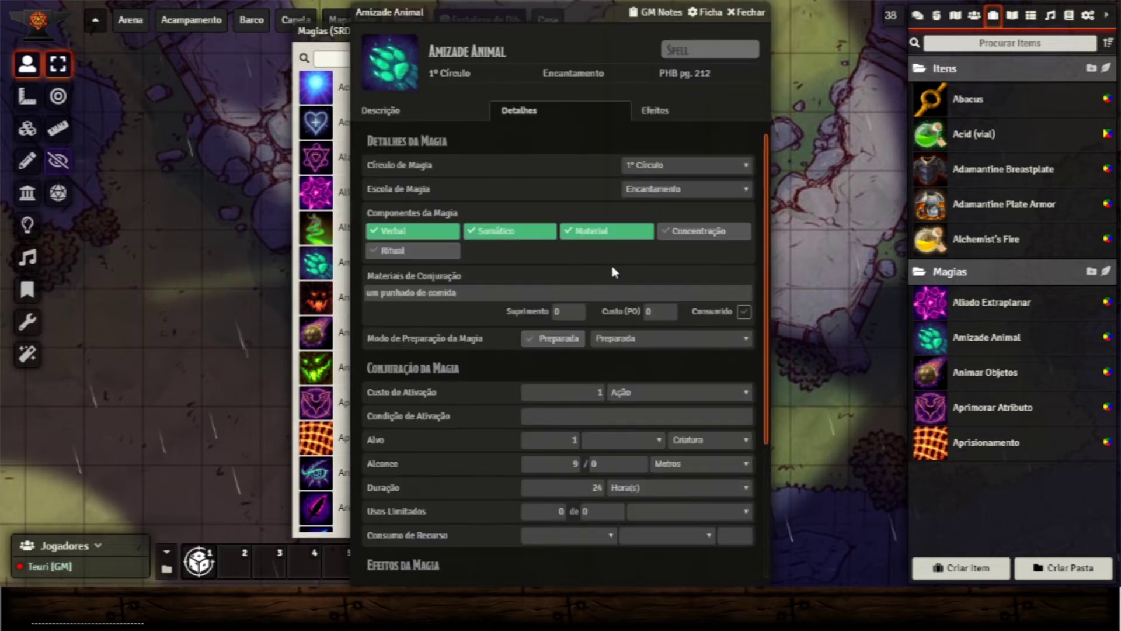
{"action": "left_click", "coordinate": [654, 112]}
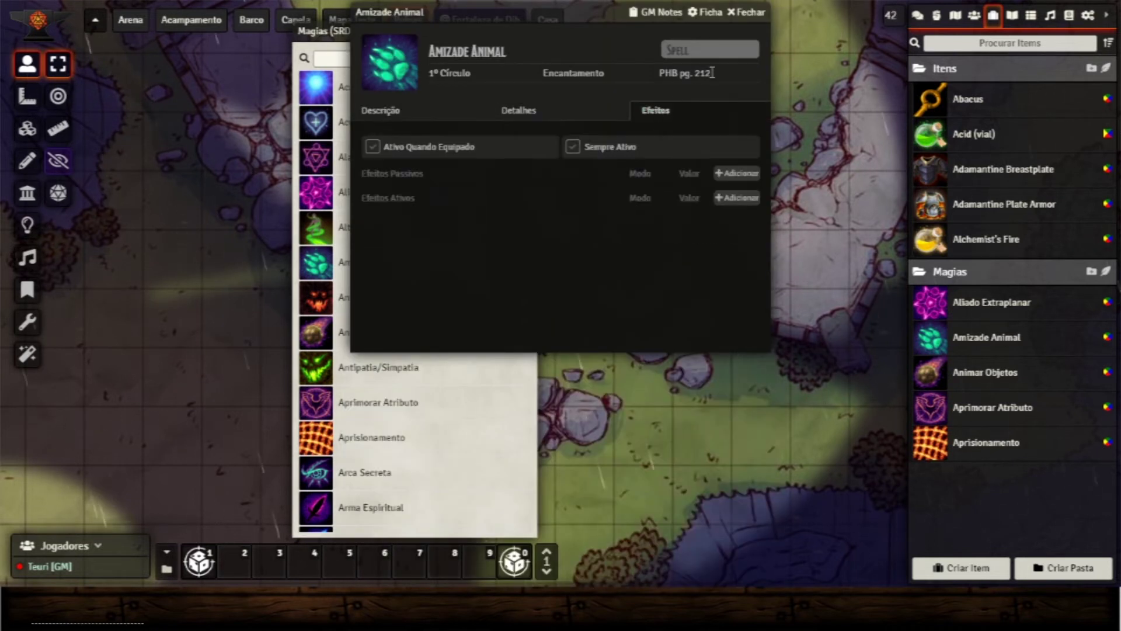
{"action": "left_click", "coordinate": [747, 11]}
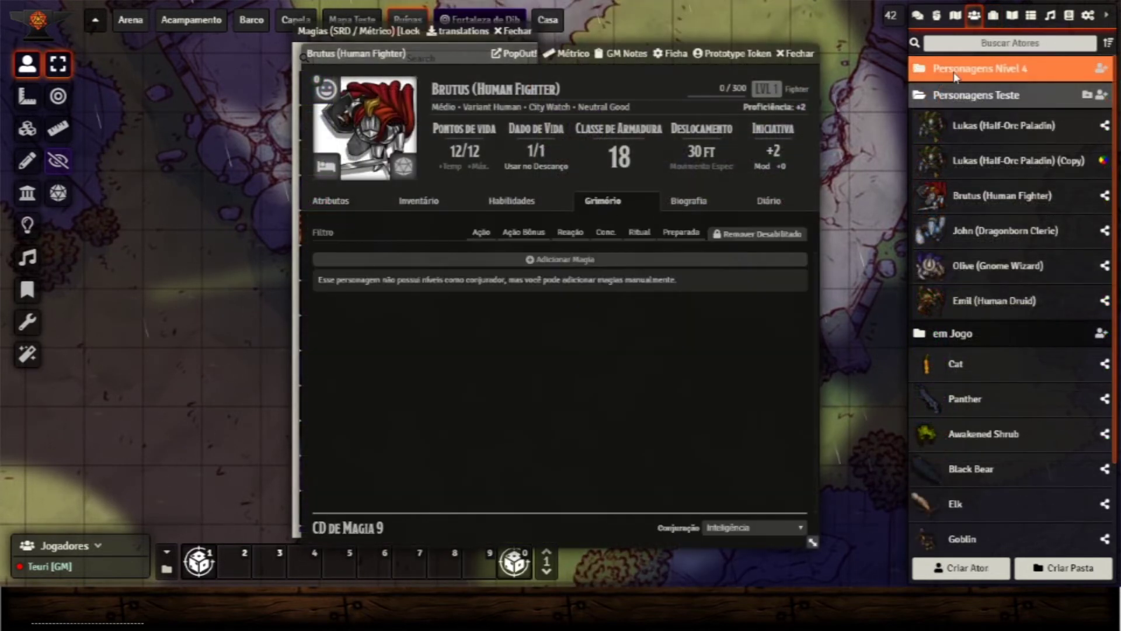
- Add the Aliado Extraplanar spell from the items directory to Brutus's grimoire and use it from the sheet
{"action": "left_click", "coordinate": [993, 16]}
{"action": "left_click_drag", "start_coordinate": [993, 302], "coordinate": [689, 356]}
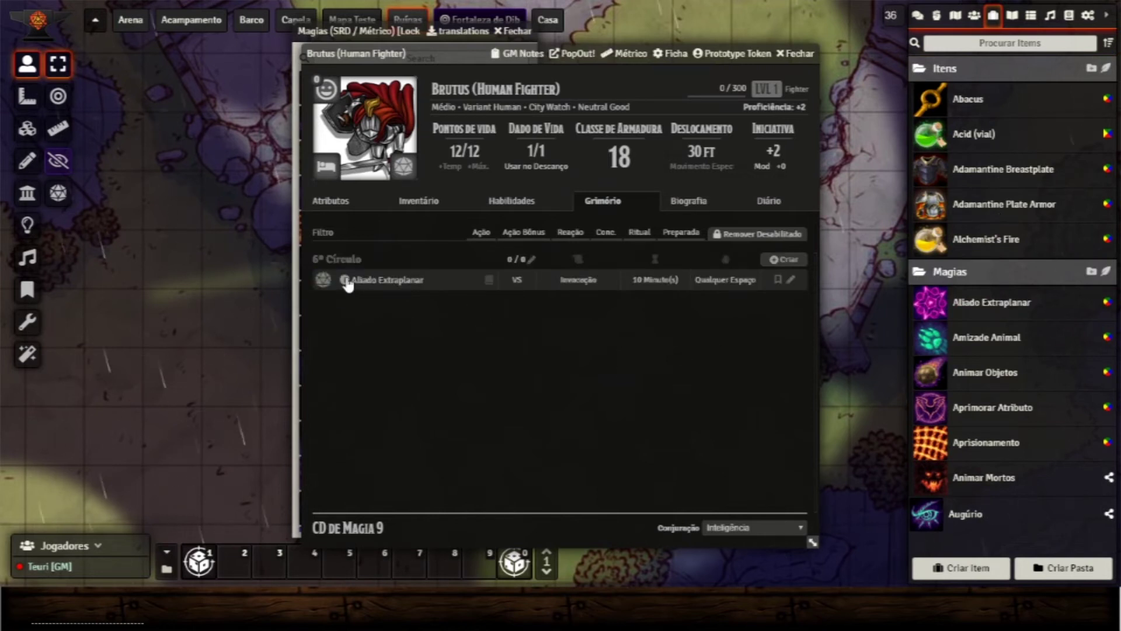
{"action": "left_click", "coordinate": [326, 287]}
{"action": "left_click", "coordinate": [492, 354]}
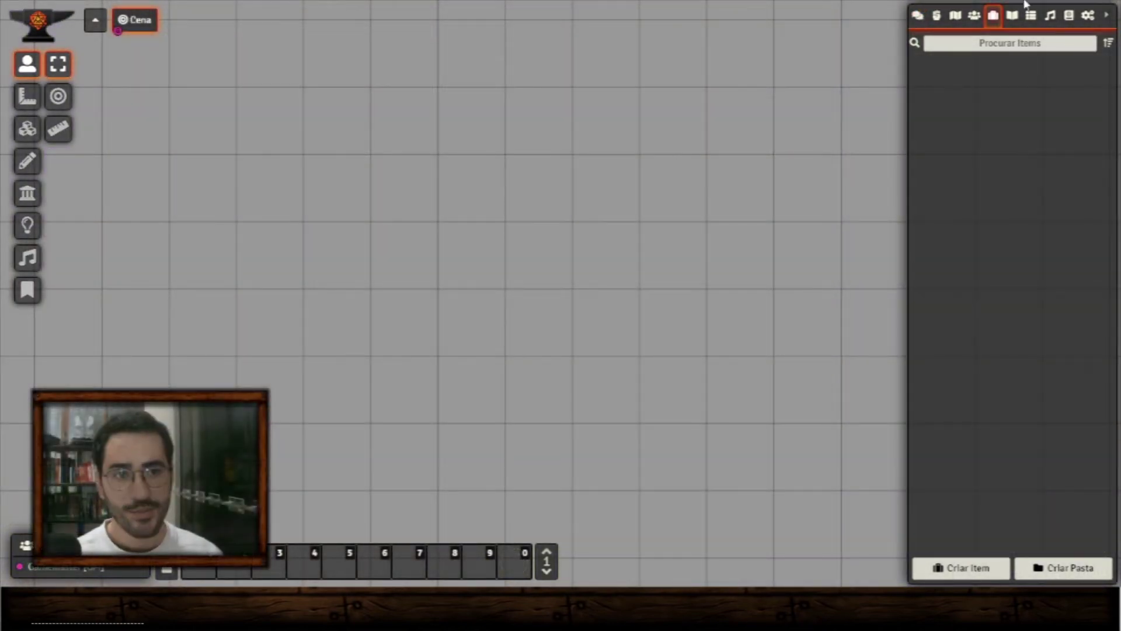
- Create a journal entry with the default name and compare its image and text modes
{"action": "left_click", "coordinate": [1016, 17]}
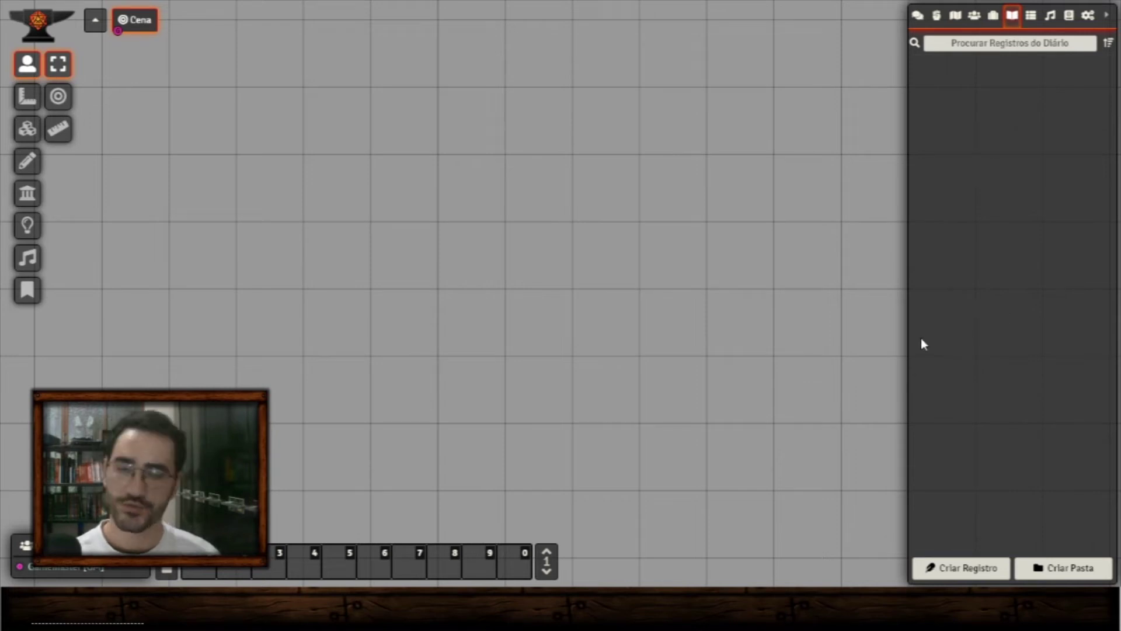
{"action": "left_click", "coordinate": [967, 560]}
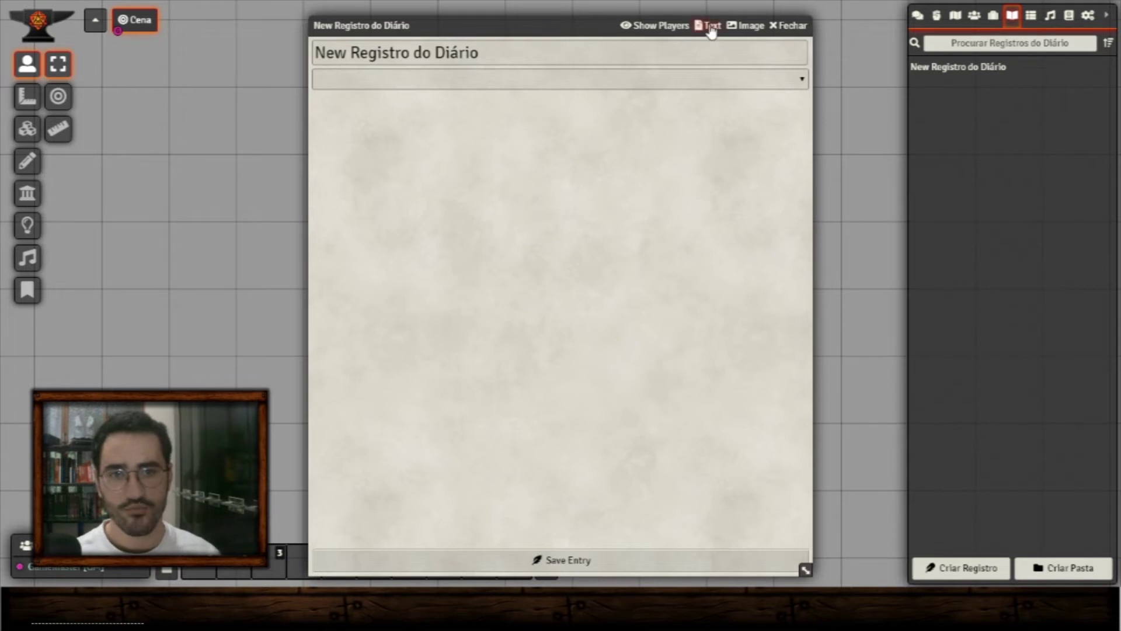
{"action": "left_click", "coordinate": [742, 27]}
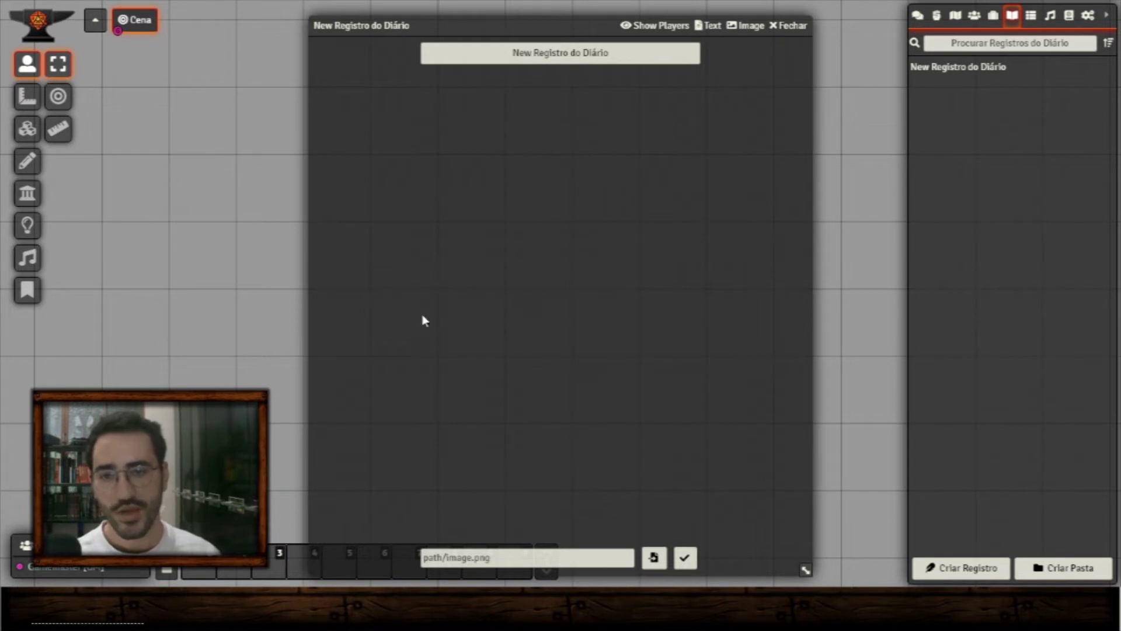
{"action": "left_click", "coordinate": [709, 26]}
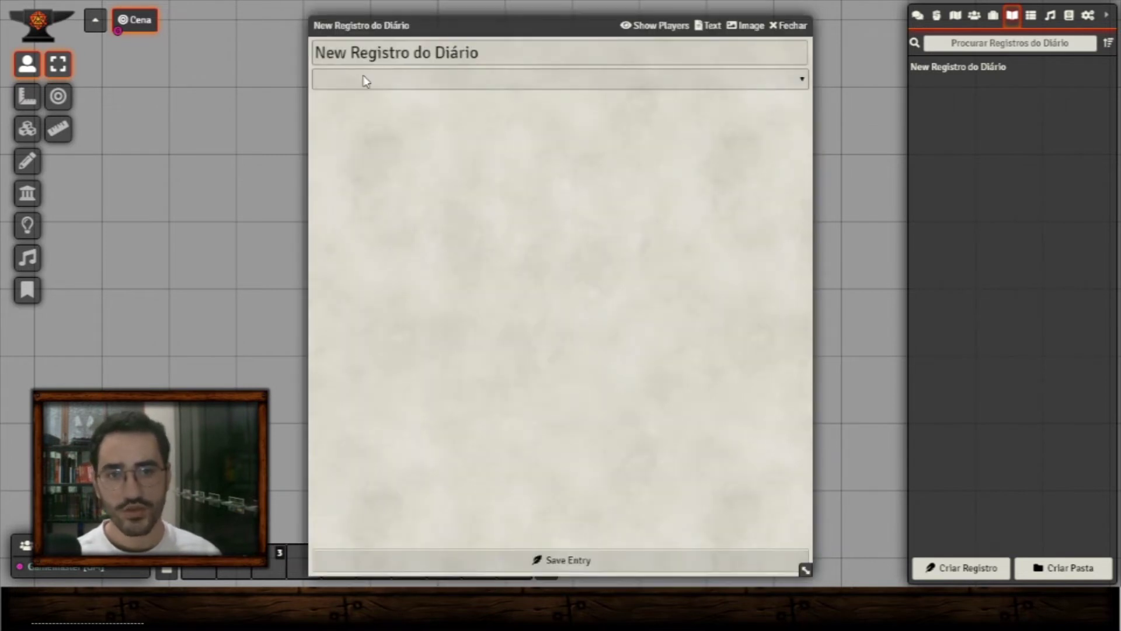
- Open the new journal entry's text for editing and inspect the formatting tools and source code option
{"action": "left_click", "coordinate": [797, 106]}
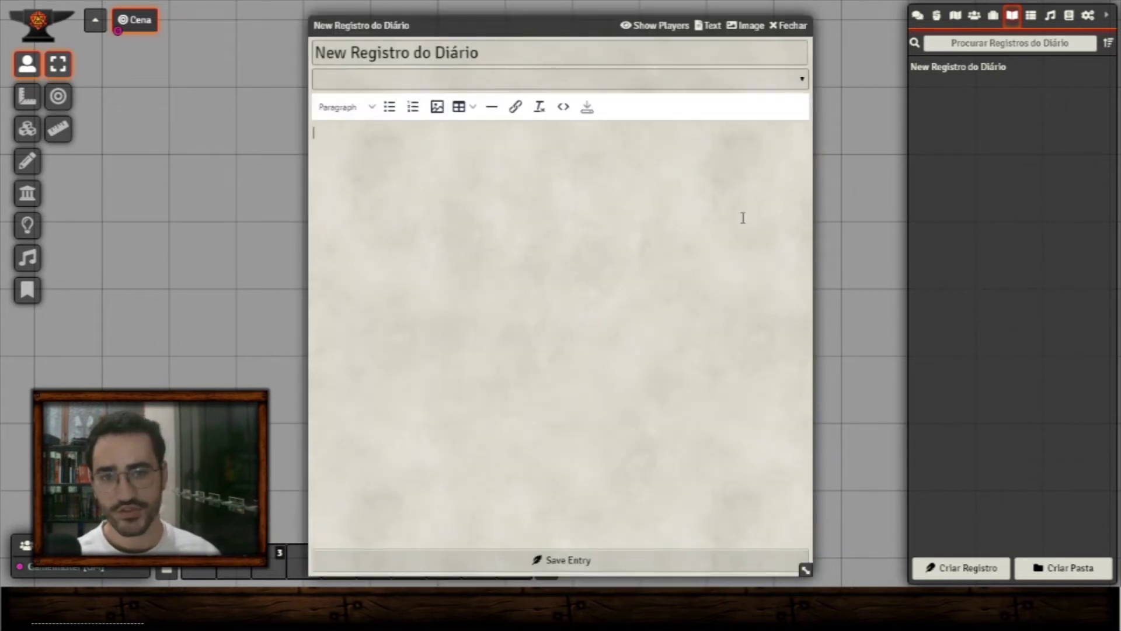
{"action": "left_click_drag", "start_coordinate": [605, 20], "coordinate": [807, 7]}
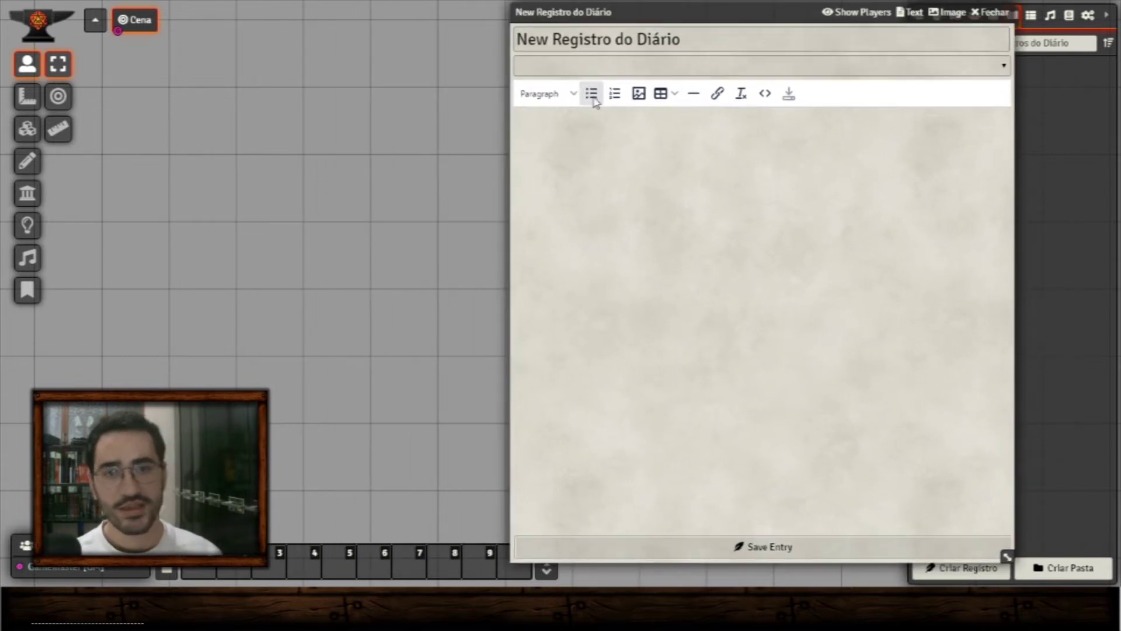
{"action": "left_click", "coordinate": [765, 93]}
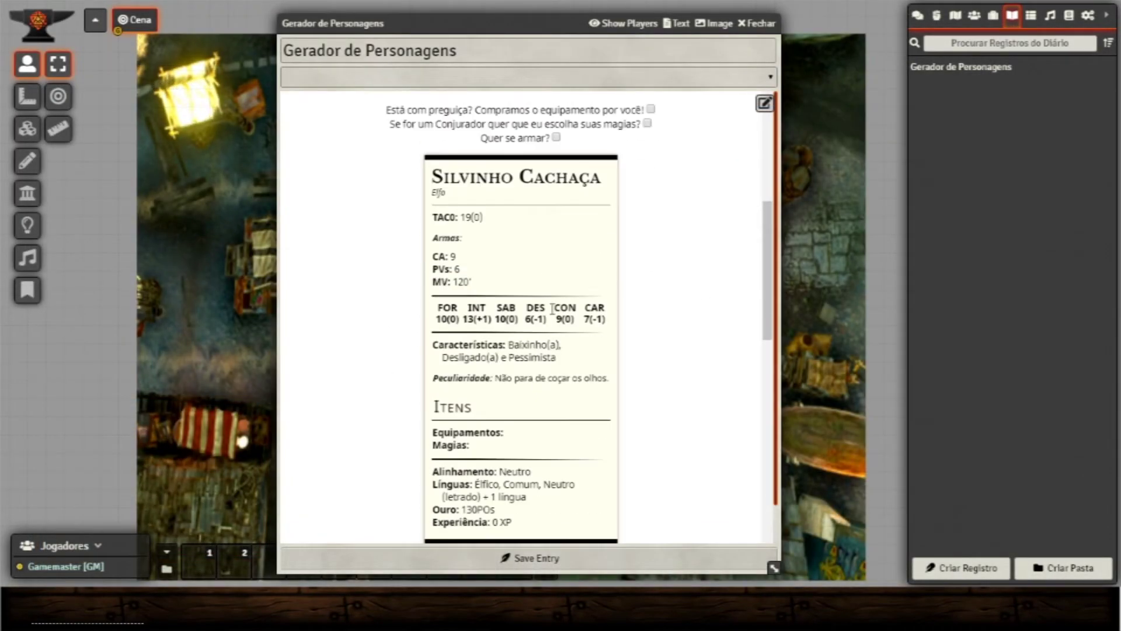
- Examine embedded content examples: the Gerador de Personagens journal, the Mapa dos Reinos Esquecidos, the Seattle map and a spreadsheet-based character sheet
{"action": "scroll", "coordinate": [518, 423], "scroll_direction": "up", "scroll_amount": 6}
{"action": "left_click", "coordinate": [520, 421]}
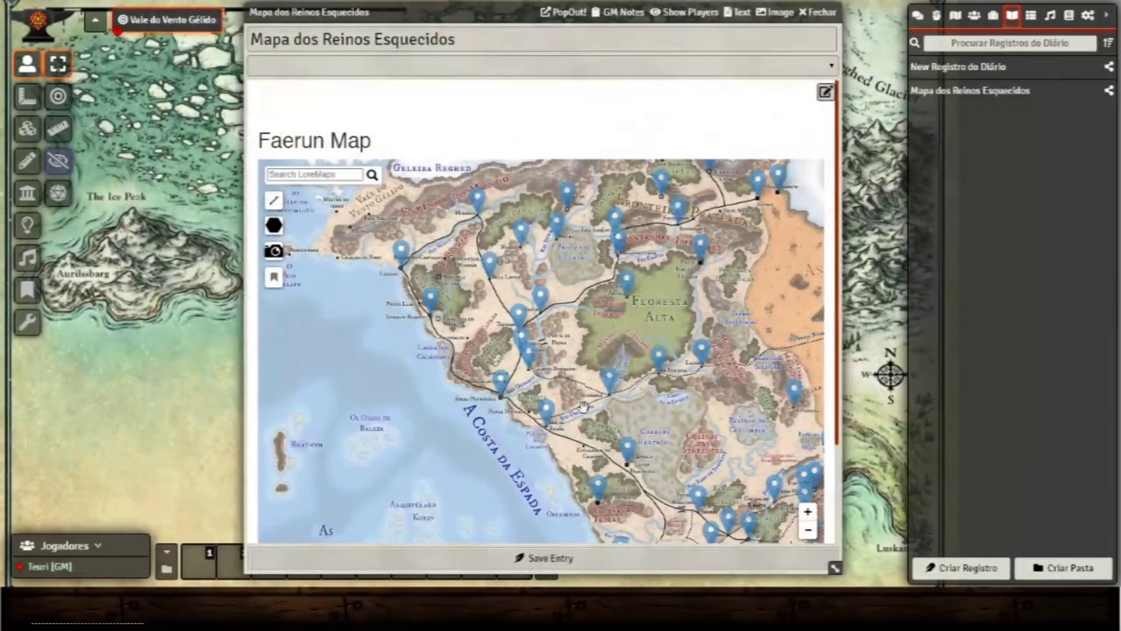
{"action": "scroll", "coordinate": [583, 407], "scroll_direction": "up", "scroll_amount": 3}
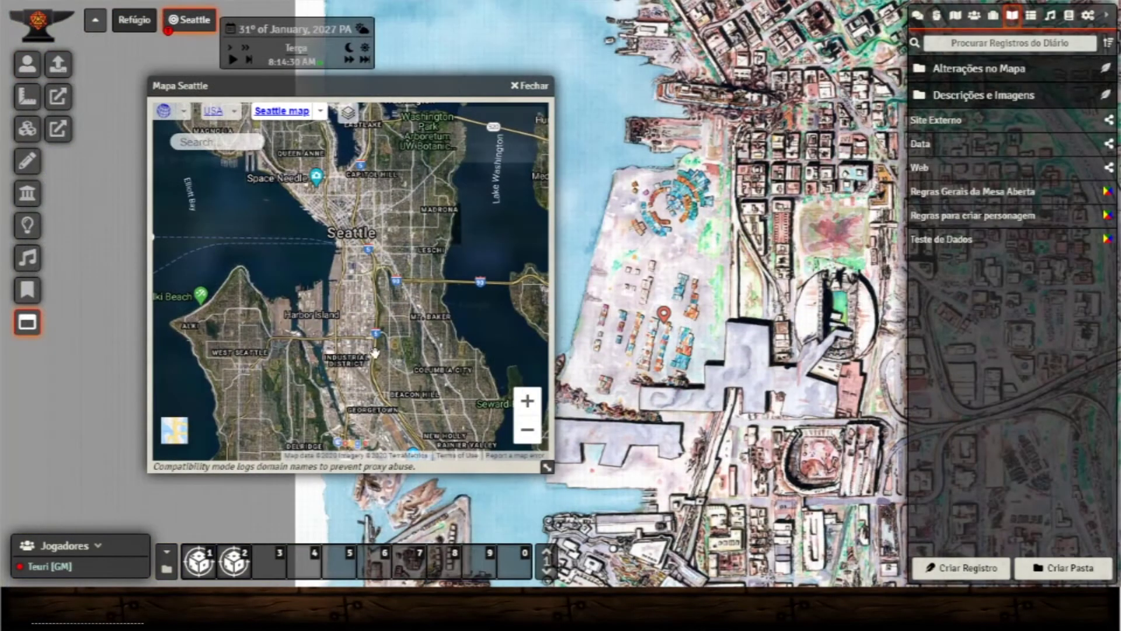
{"action": "scroll", "coordinate": [374, 353], "scroll_direction": "up", "scroll_amount": 1}
{"action": "scroll", "coordinate": [268, 272], "scroll_direction": "up", "scroll_amount": 5}
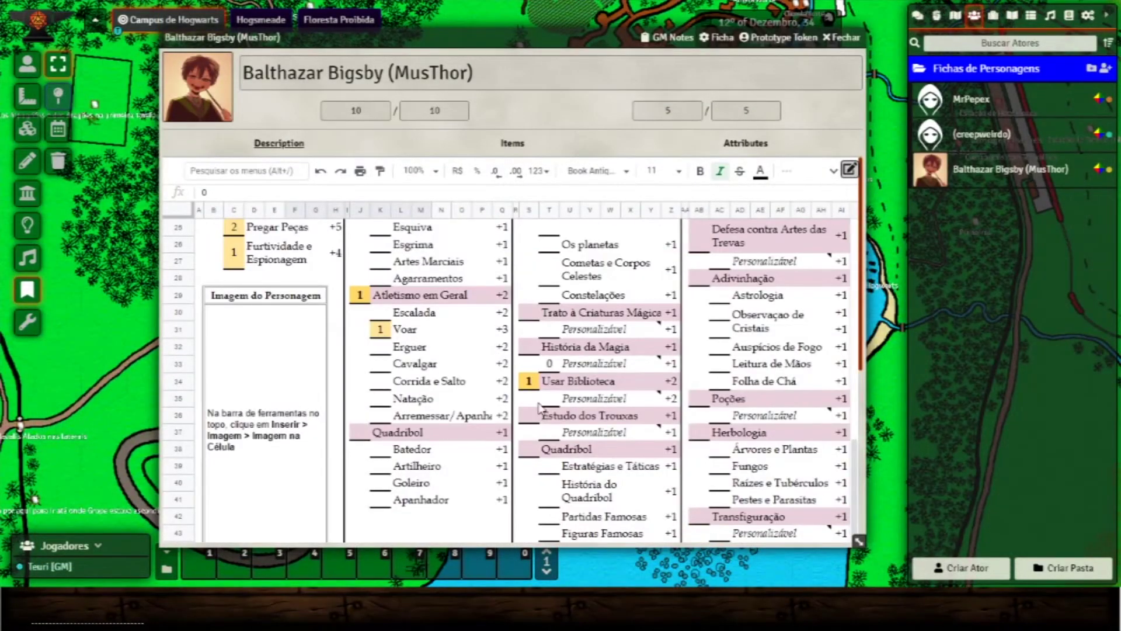
{"action": "scroll", "coordinate": [532, 415], "scroll_direction": "up", "scroll_amount": 10}
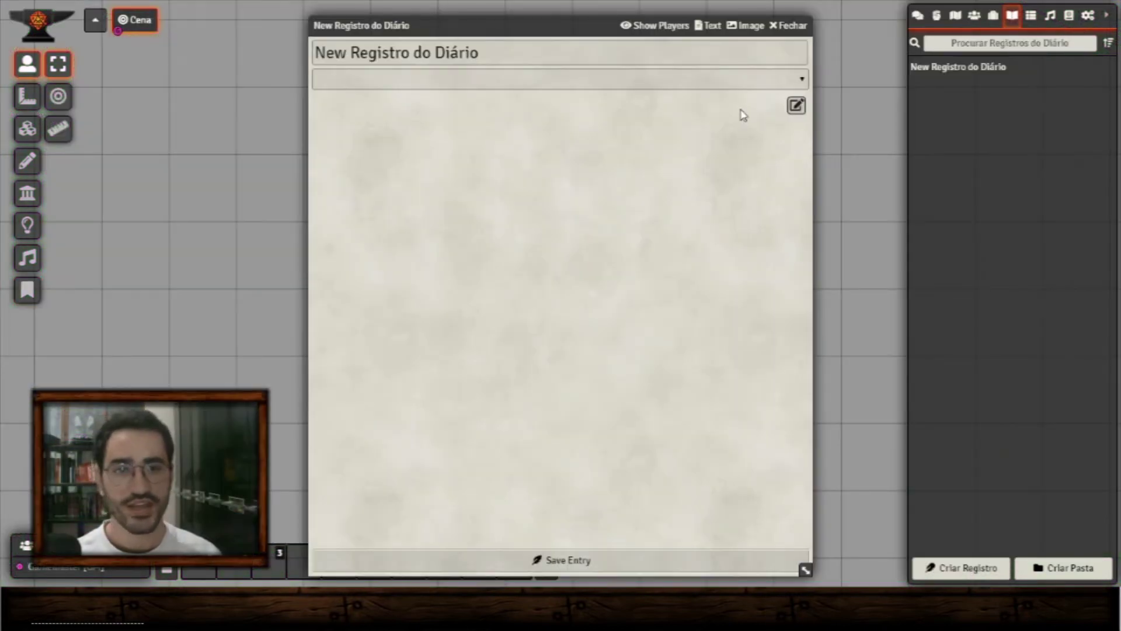
- Close the new journal entry, place it on the Cena scene as a map note with the Book icon, and reposition it
{"action": "left_click", "coordinate": [745, 27]}
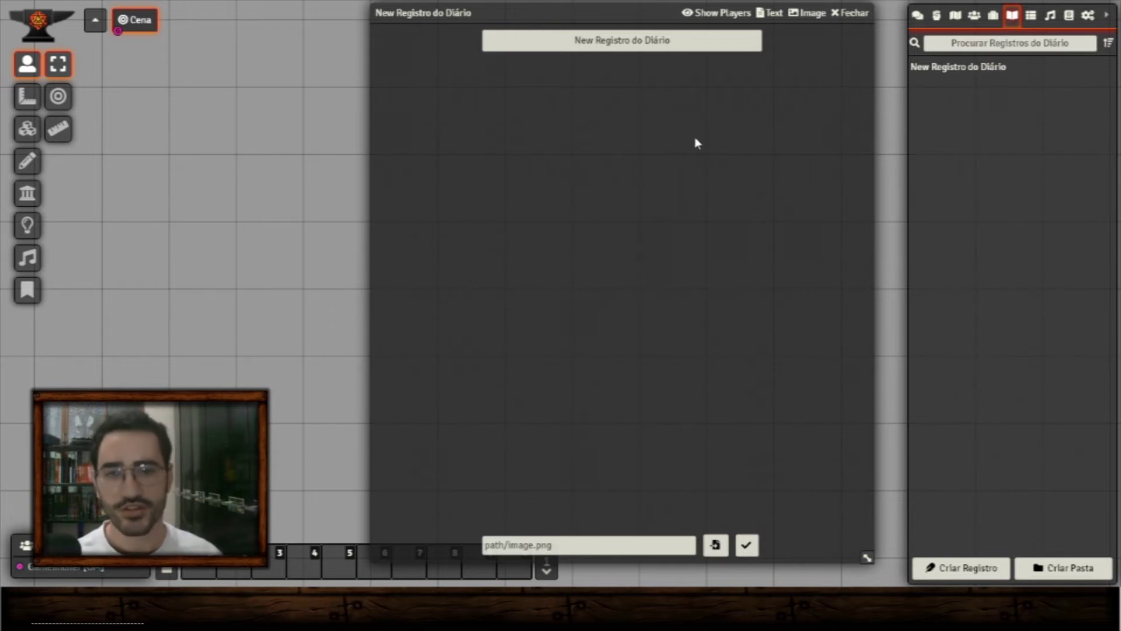
{"action": "left_click", "coordinate": [849, 13]}
{"action": "left_click_drag", "start_coordinate": [979, 76], "coordinate": [691, 201]}
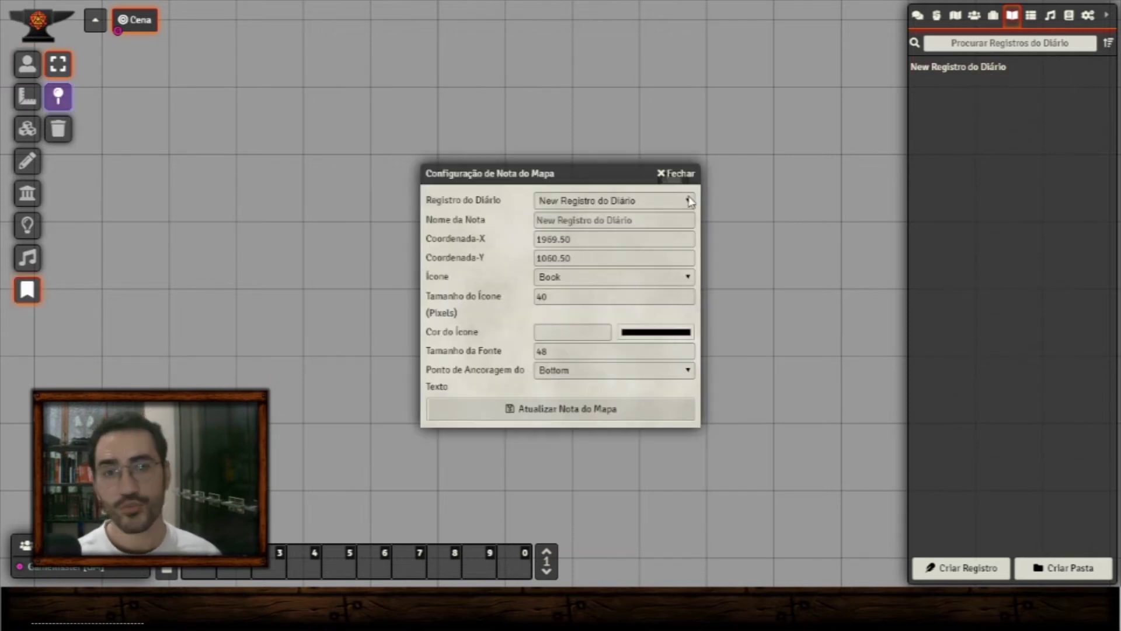
{"action": "left_click_drag", "start_coordinate": [611, 174], "coordinate": [704, 120]}
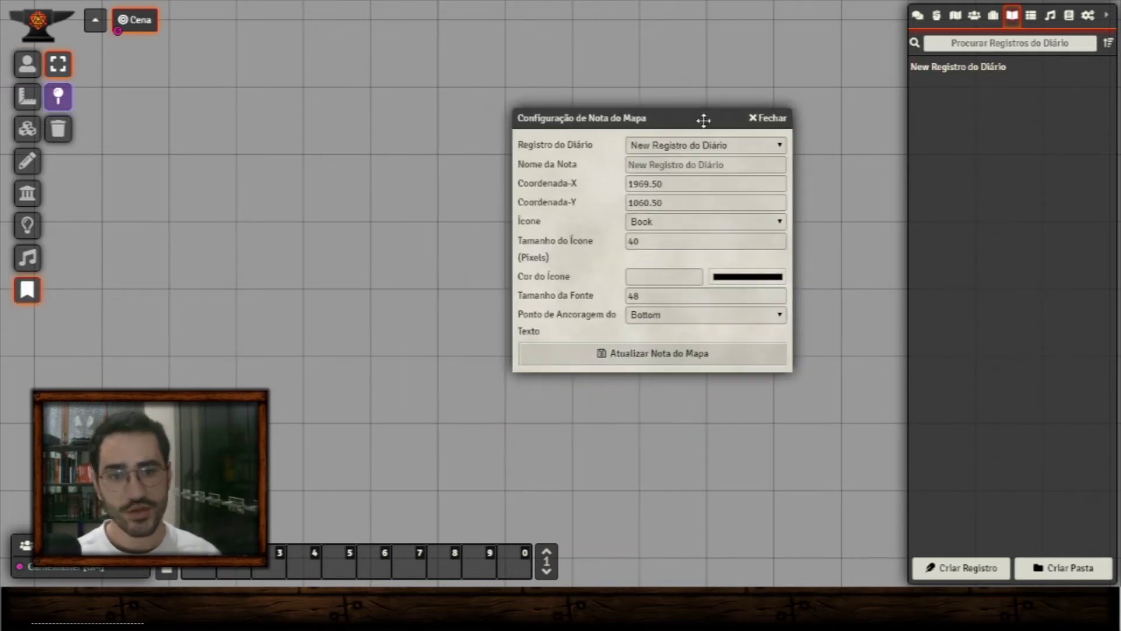
{"action": "left_click_drag", "start_coordinate": [637, 116], "coordinate": [396, 109]}
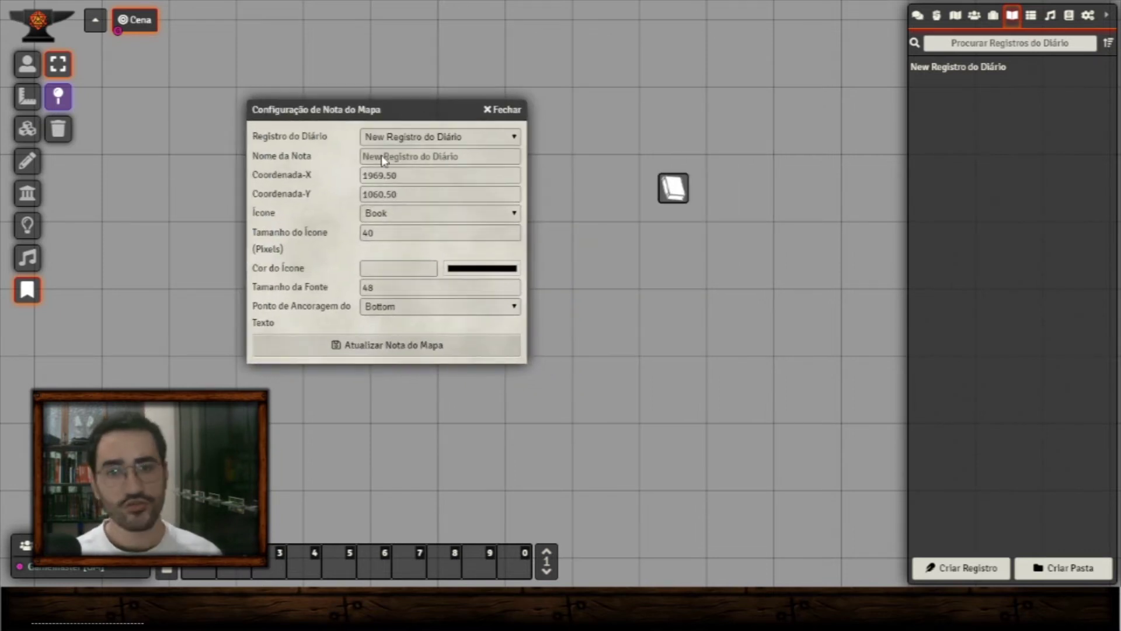
{"action": "left_click", "coordinate": [423, 348]}
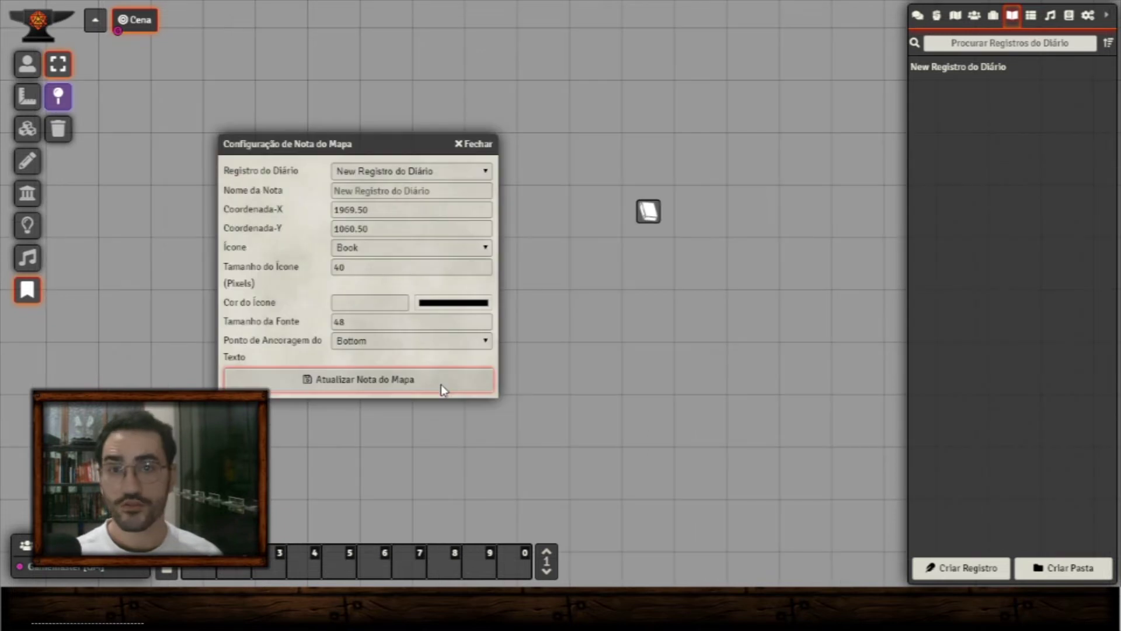
{"action": "key", "text": "Escape"}
{"action": "scroll", "coordinate": [655, 244], "scroll_direction": "down", "scroll_amount": 2}
{"action": "scroll", "coordinate": [654, 245], "scroll_direction": "up", "scroll_amount": 4}
{"action": "left_click_drag", "start_coordinate": [670, 239], "coordinate": [751, 318]}
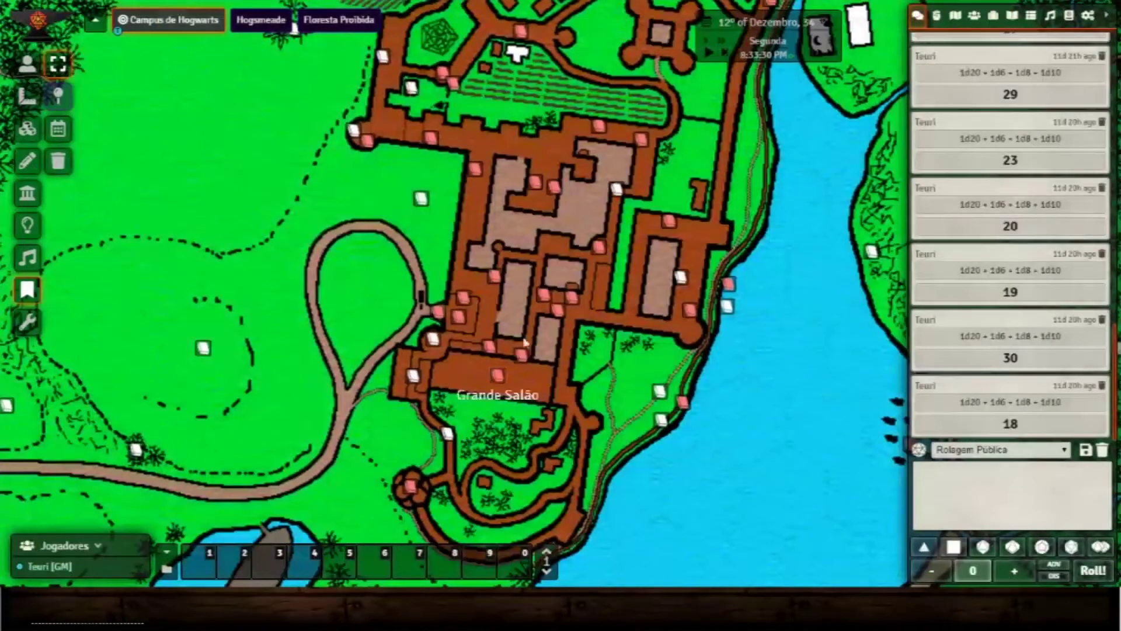
- View the Grande Salão note's image on the Campus de Hogwarts map and check the new journal entry's management options
{"action": "scroll", "coordinate": [468, 409], "scroll_direction": "up", "scroll_amount": 2}
{"action": "double_click", "coordinate": [445, 360]}
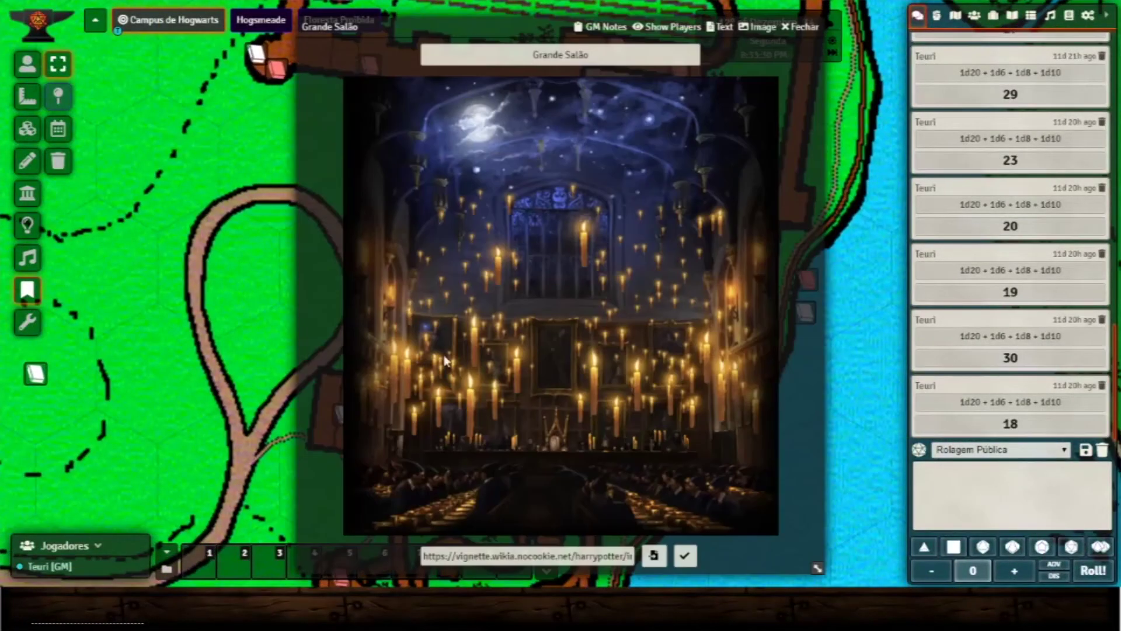
{"action": "left_click", "coordinate": [800, 27]}
{"action": "double_click", "coordinate": [692, 157]}
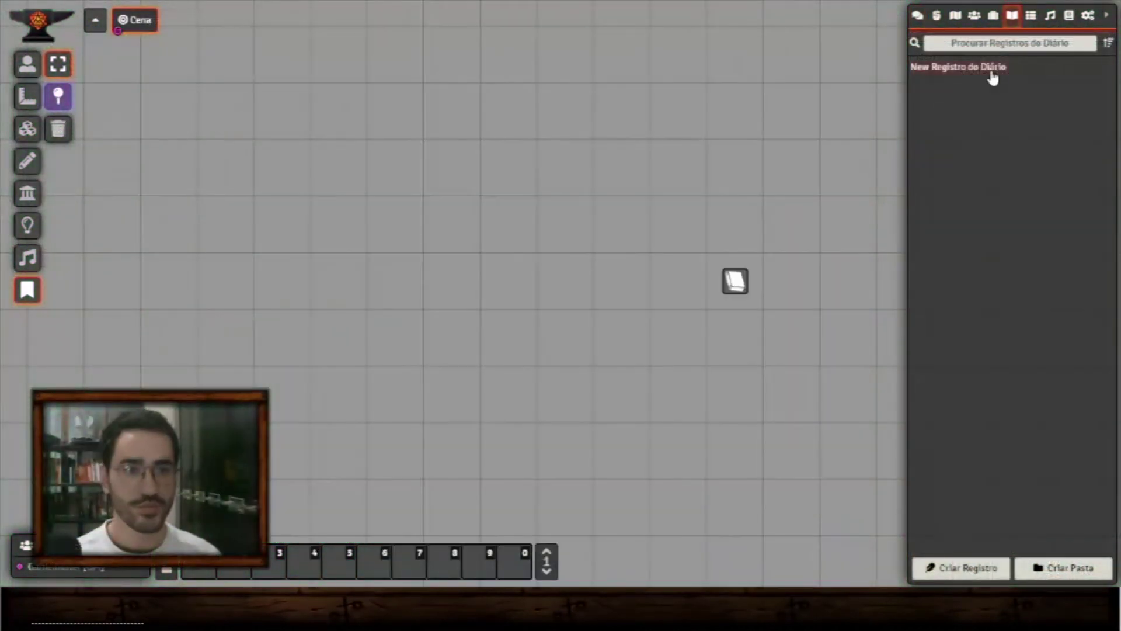
{"action": "right_click", "coordinate": [993, 76]}
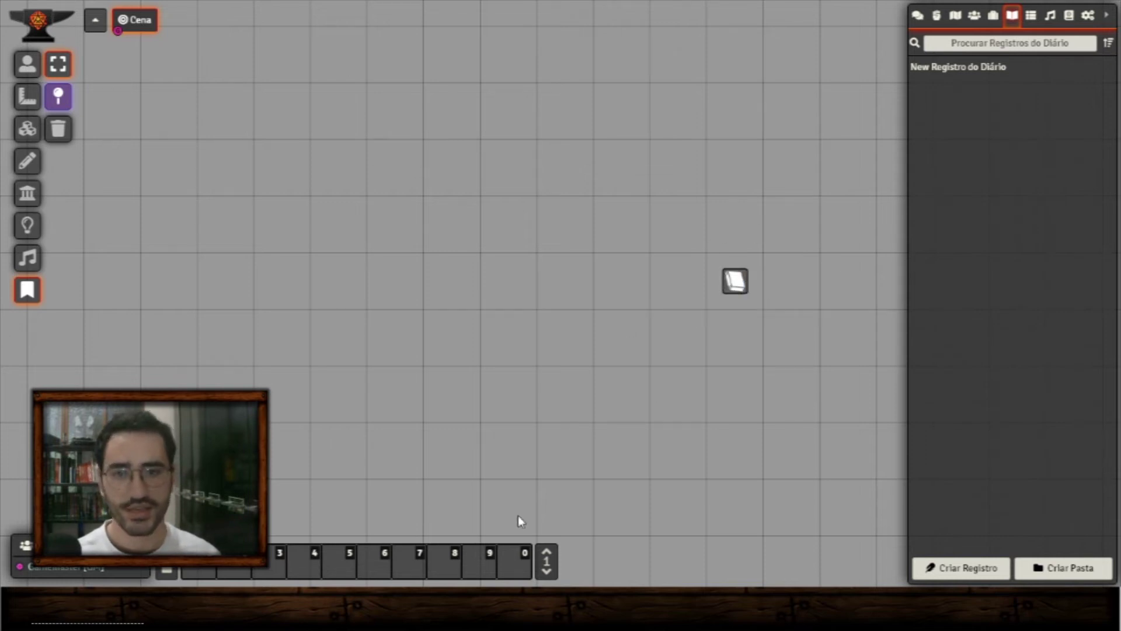
- Create a rollable table with the default name and add four results to it
{"action": "left_click", "coordinate": [1031, 15]}
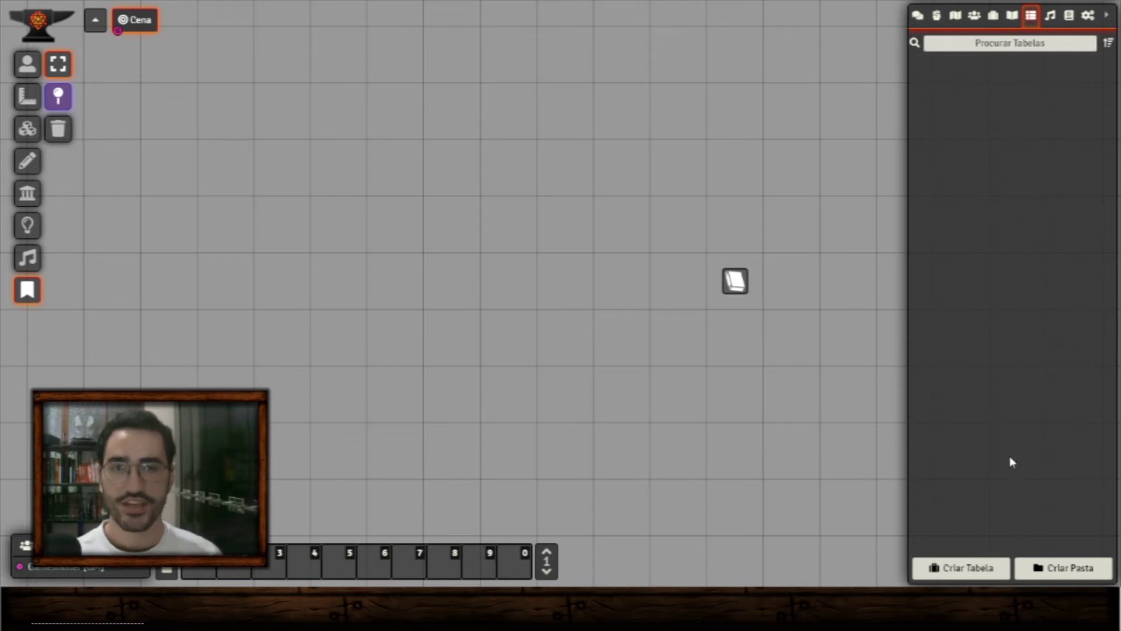
{"action": "left_click", "coordinate": [940, 576]}
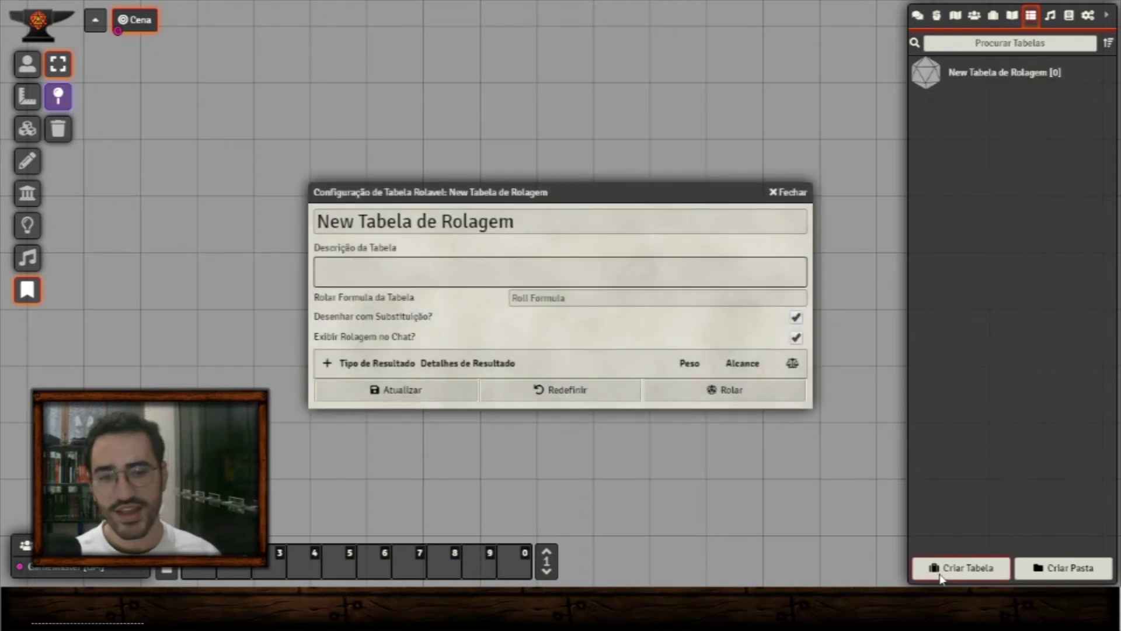
{"action": "left_click_drag", "start_coordinate": [706, 190], "coordinate": [766, 37]}
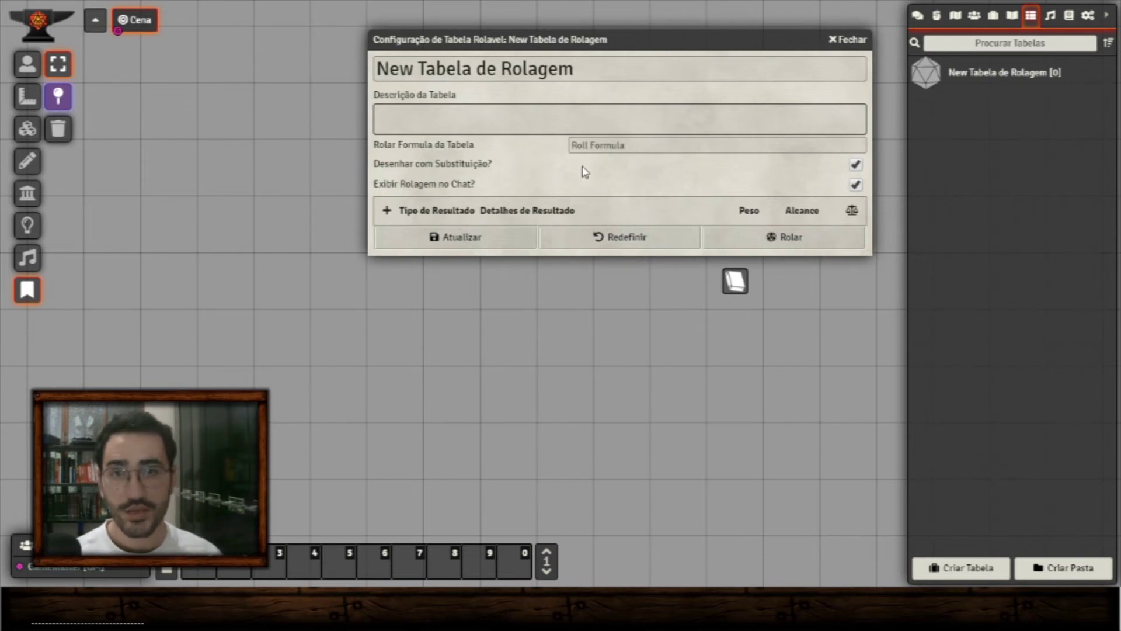
{"action": "left_click", "coordinate": [385, 210]}
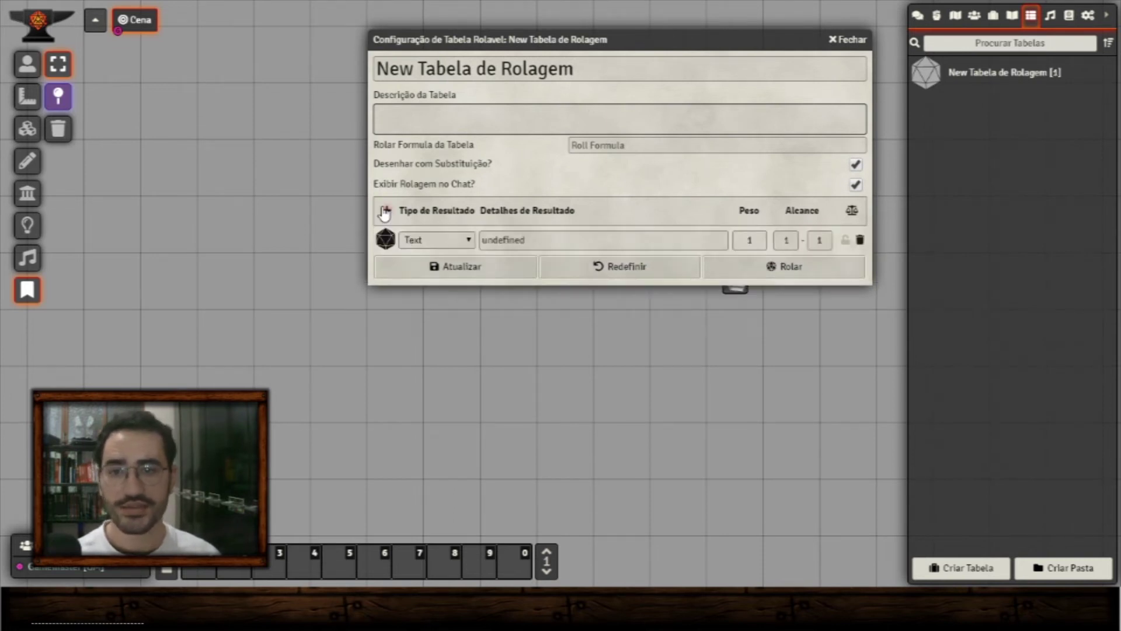
{"action": "left_click", "coordinate": [385, 210]}
{"action": "left_click", "coordinate": [385, 210]}
{"action": "left_click", "coordinate": [385, 210]}
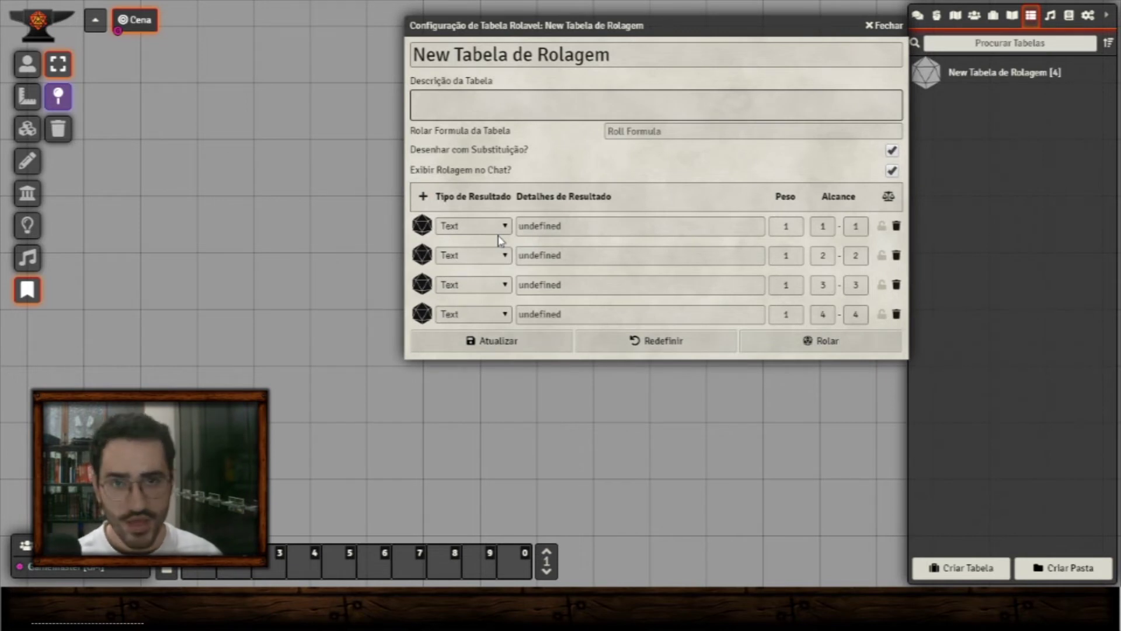
- Set the first table result's type to Entity, keeping Actor as the entity kind
{"action": "left_click", "coordinate": [531, 225]}
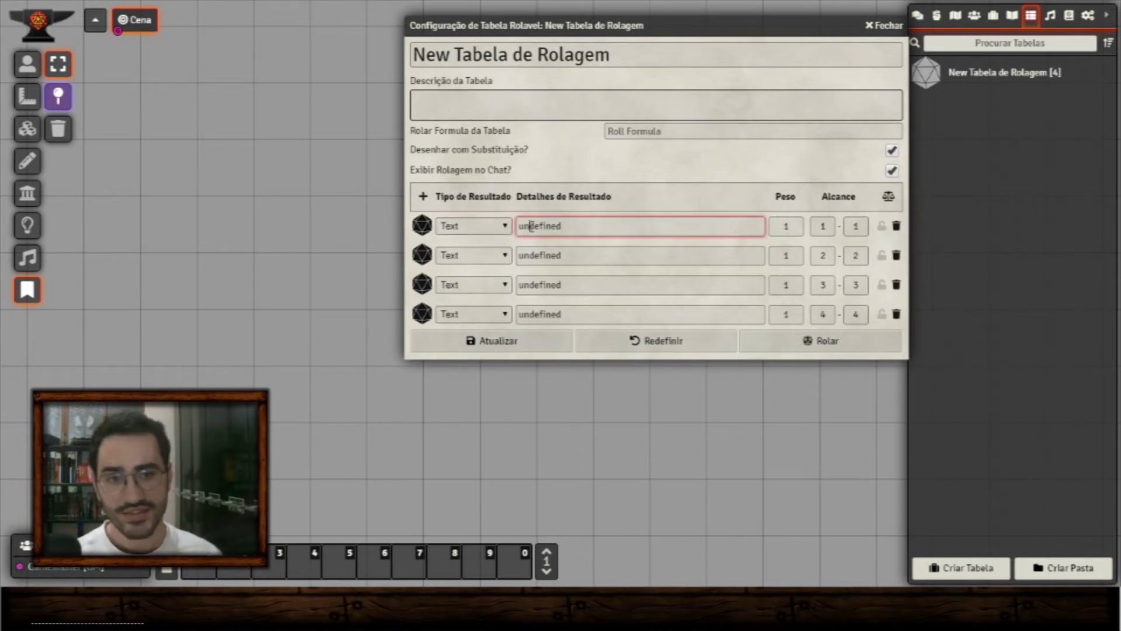
{"action": "left_click", "coordinate": [501, 227]}
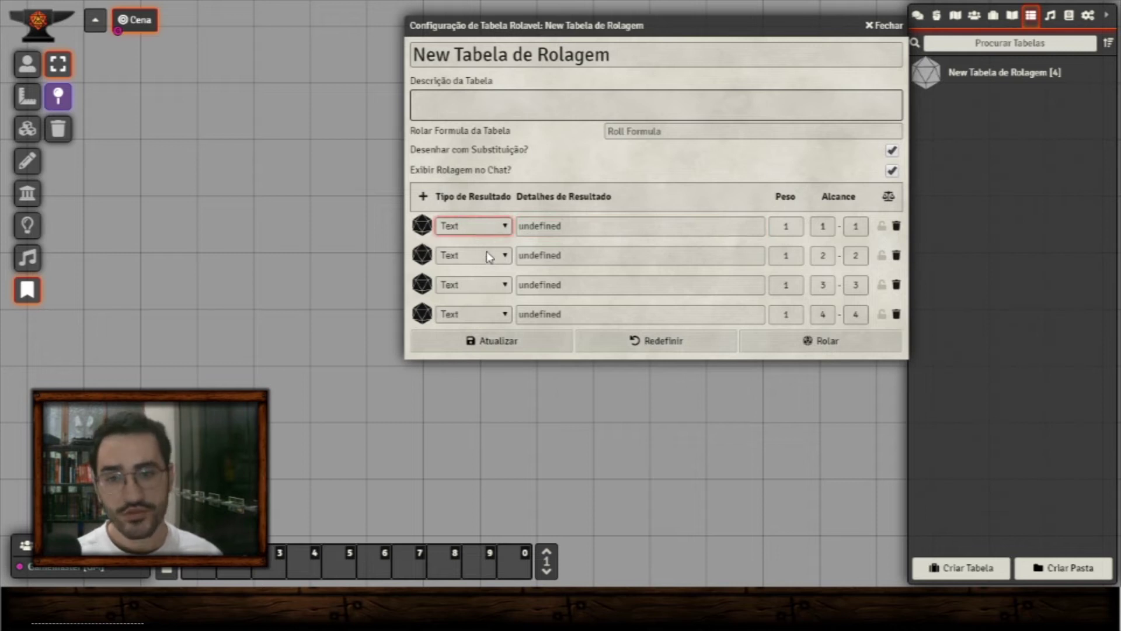
{"action": "left_click", "coordinate": [488, 257]}
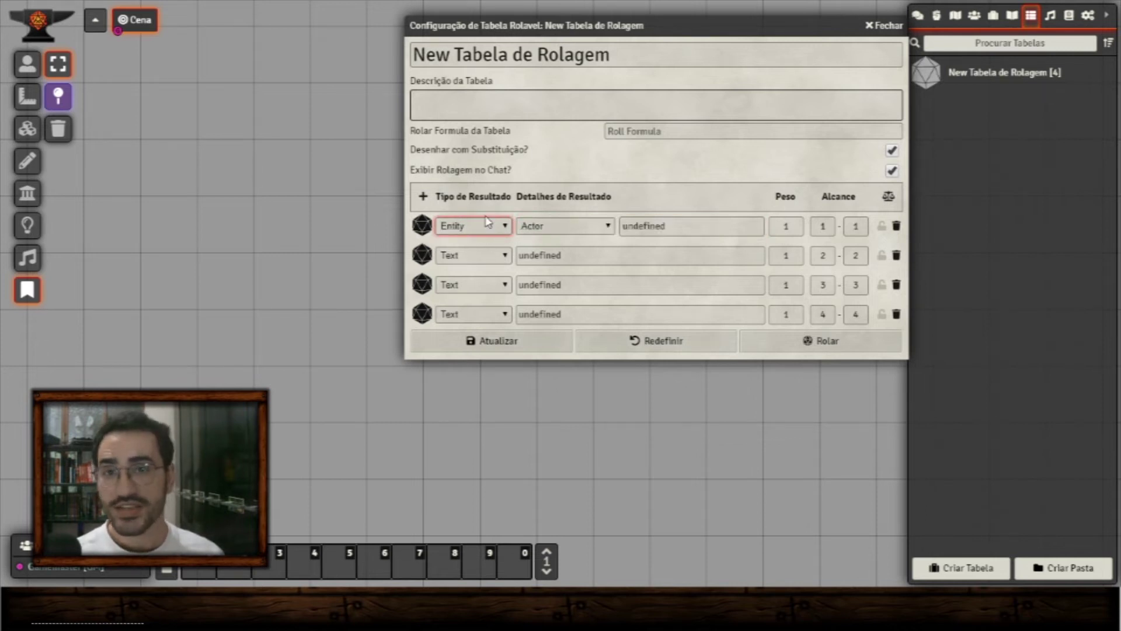
{"action": "left_click", "coordinate": [535, 228]}
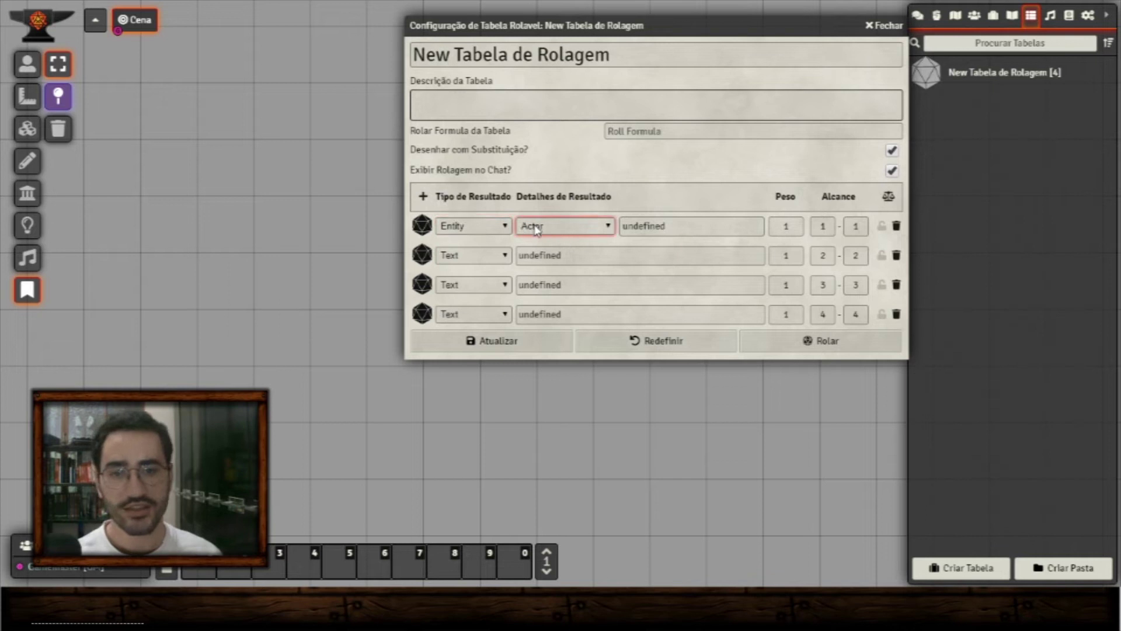
{"action": "left_click", "coordinate": [607, 175]}
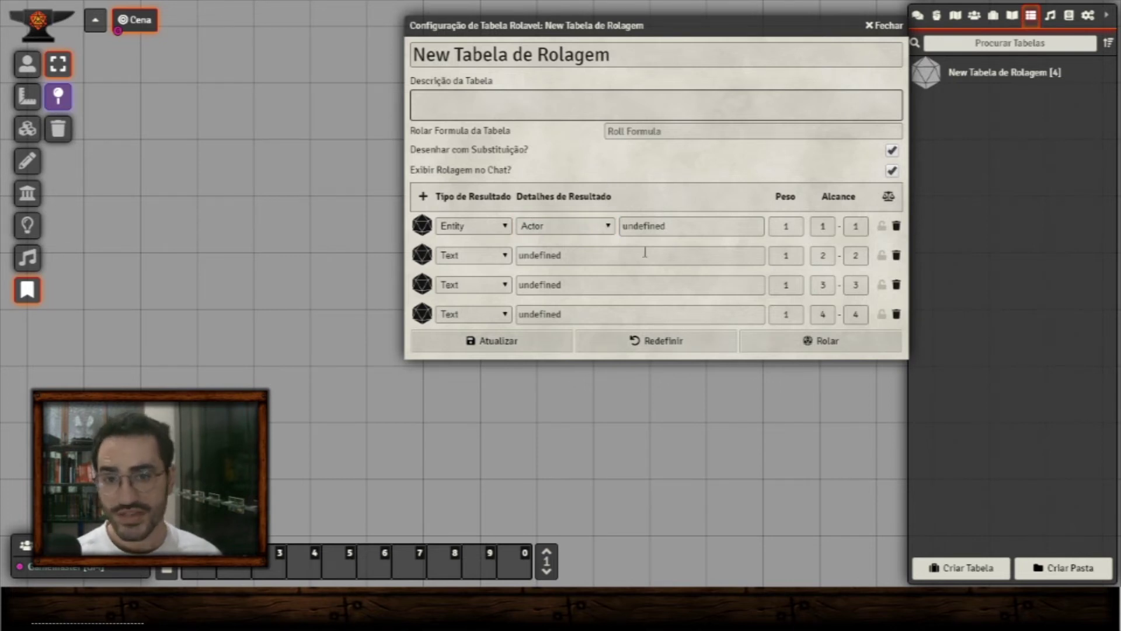
- Set the third table result's type to Compendium, keeping dnd5e.heroes as the source compendium
{"action": "left_click_drag", "start_coordinate": [645, 26], "coordinate": [711, 24]}
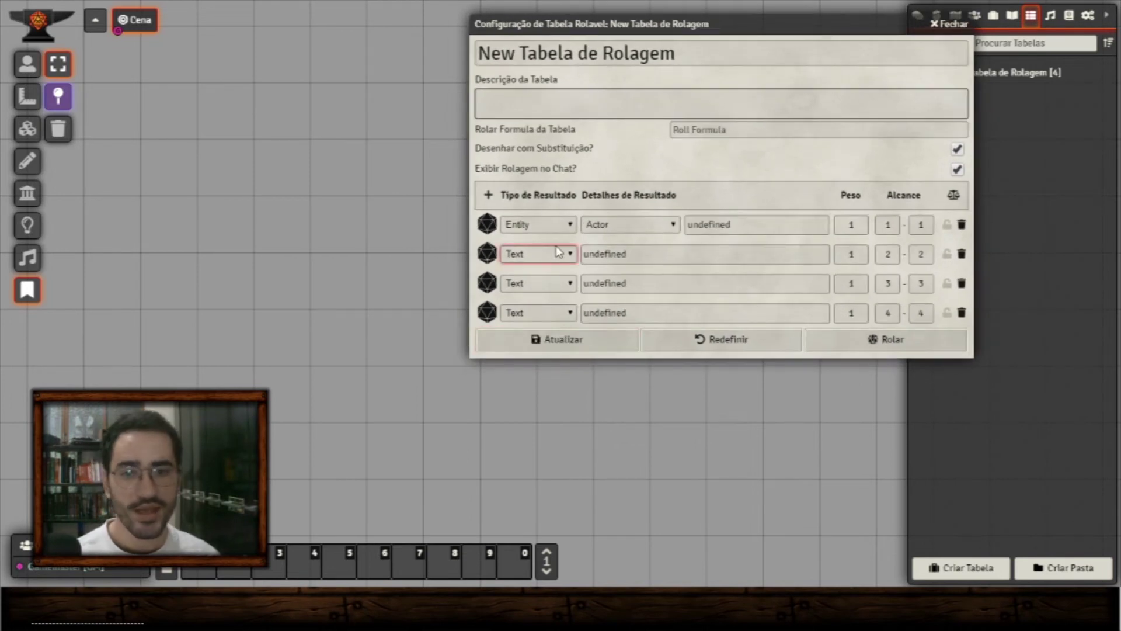
{"action": "left_click", "coordinate": [543, 284]}
{"action": "left_click", "coordinate": [534, 325]}
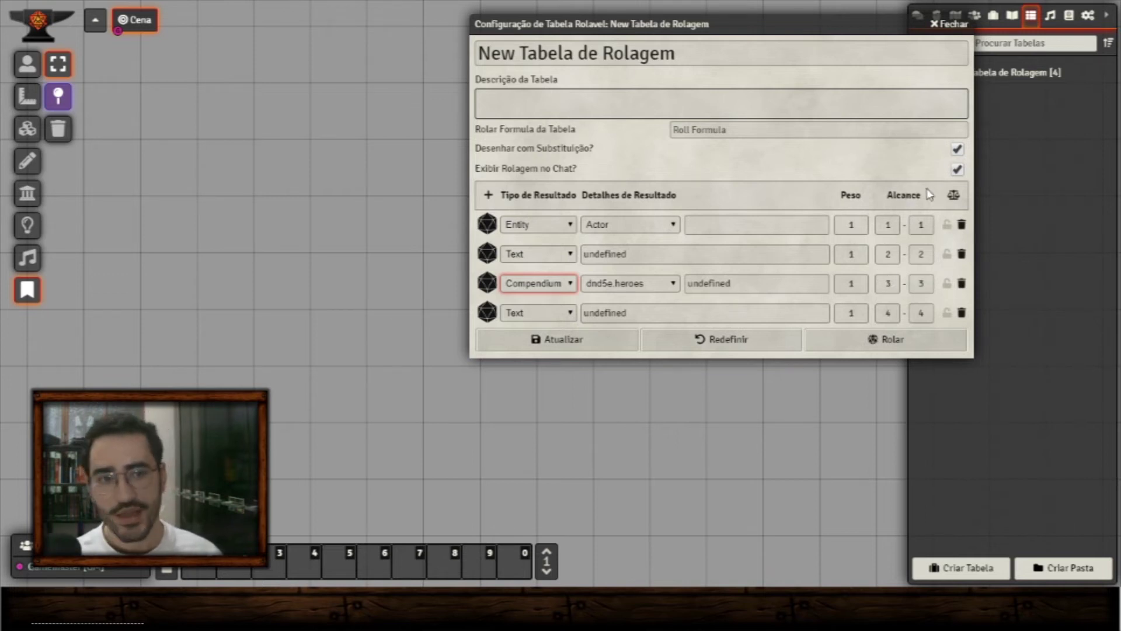
- Normalize the table's result ranges to produce a 1d4 roll formula, roll the table once and close its configuration
{"action": "left_click", "coordinate": [953, 197]}
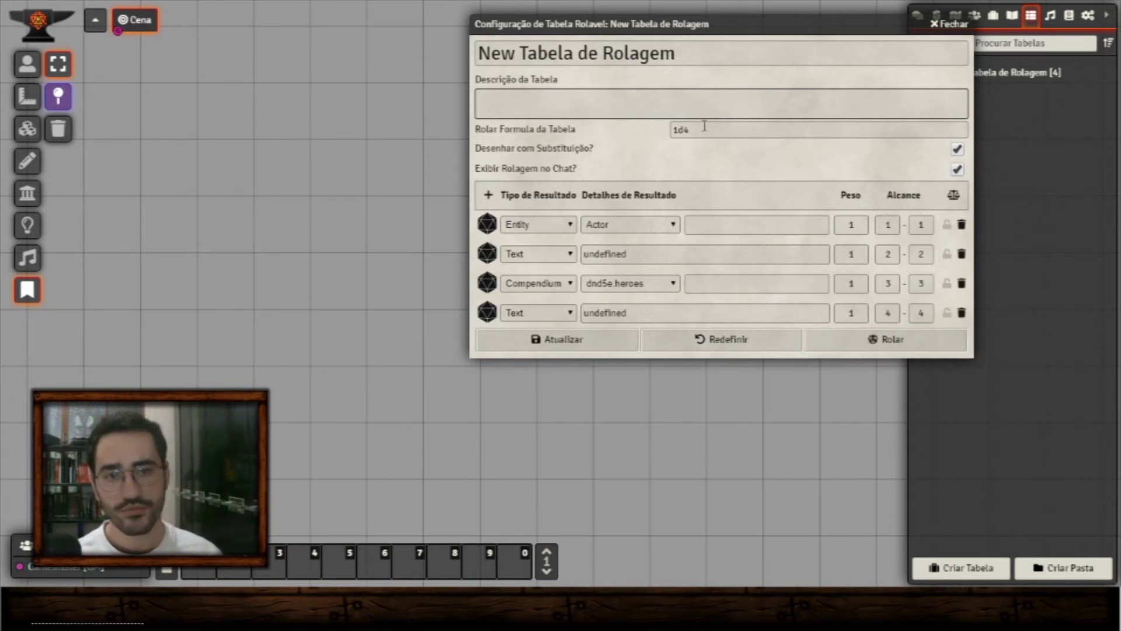
{"action": "left_click", "coordinate": [878, 339]}
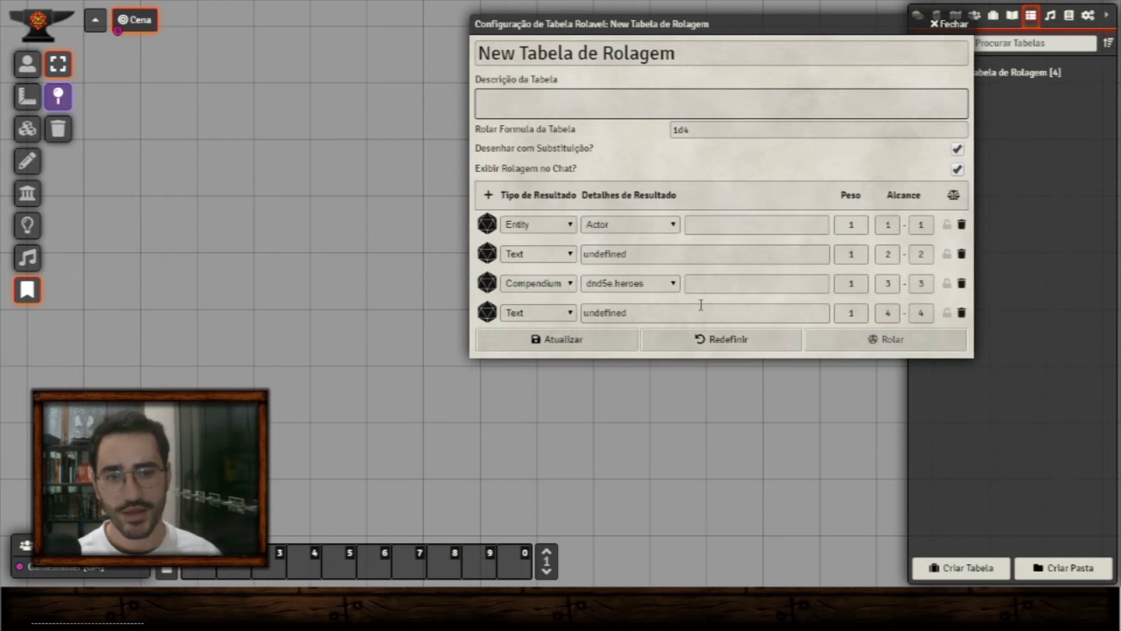
{"action": "left_click", "coordinate": [949, 23]}
- Create an audio playlist named teste without track shuffling
{"action": "left_click", "coordinate": [1051, 17]}
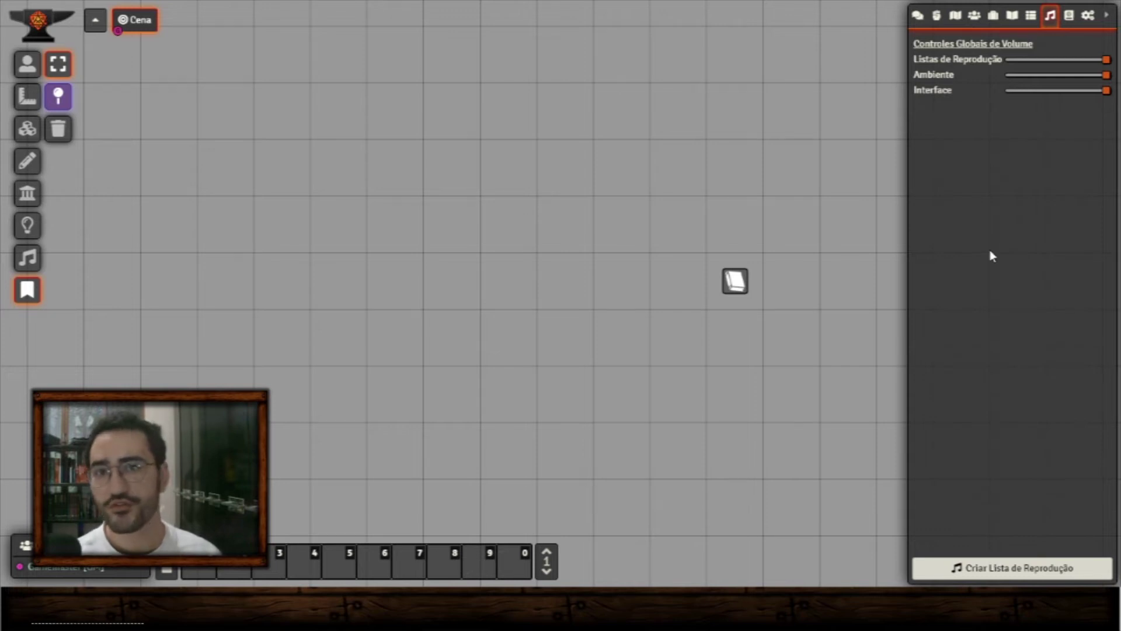
{"action": "left_click", "coordinate": [1019, 568]}
{"action": "left_click_drag", "start_coordinate": [630, 244], "coordinate": [738, 204]}
{"action": "left_click", "coordinate": [697, 251]}
{"action": "type", "text": "teste"}
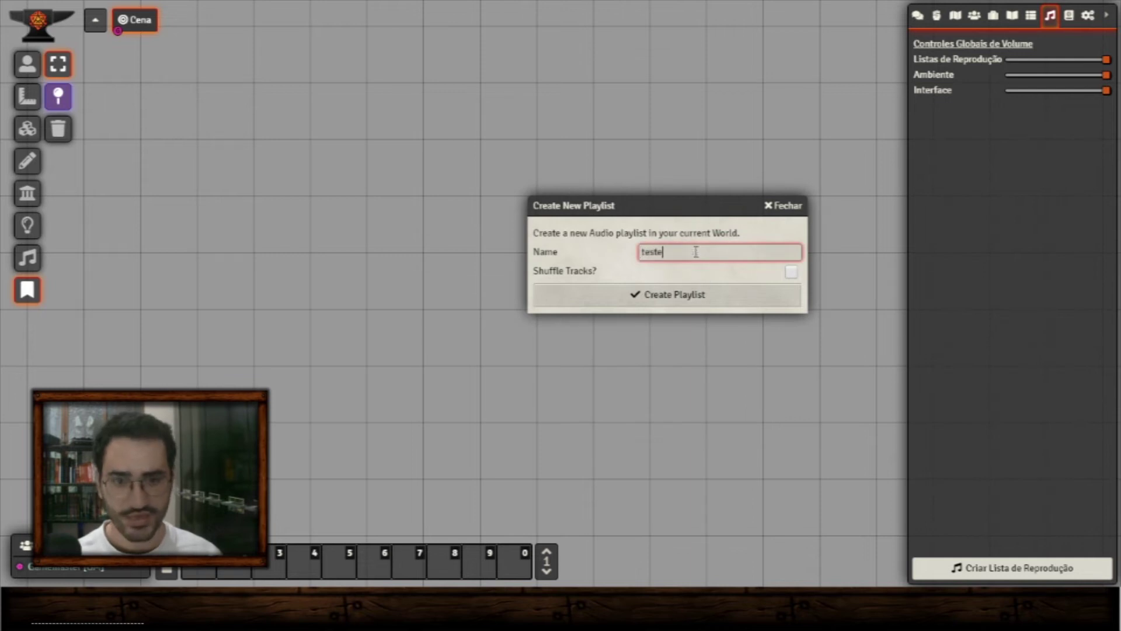
{"action": "left_click", "coordinate": [685, 301]}
- Add a track named dfgfgsd to the teste playlist and lower the track's volume
{"action": "left_click", "coordinate": [1068, 114]}
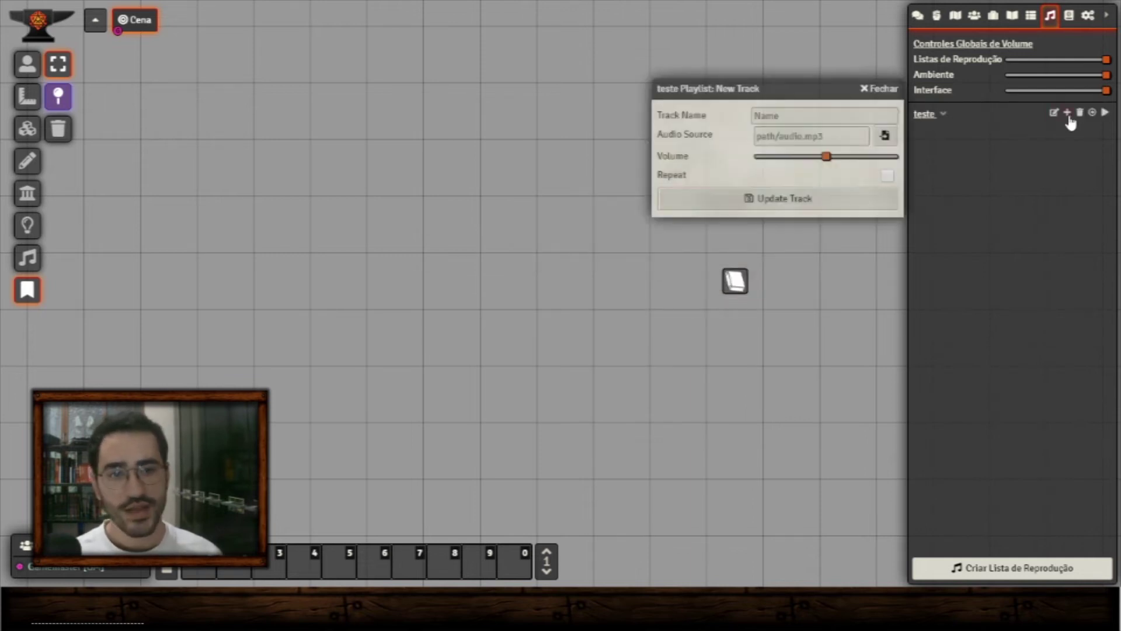
{"action": "left_click", "coordinate": [857, 141]}
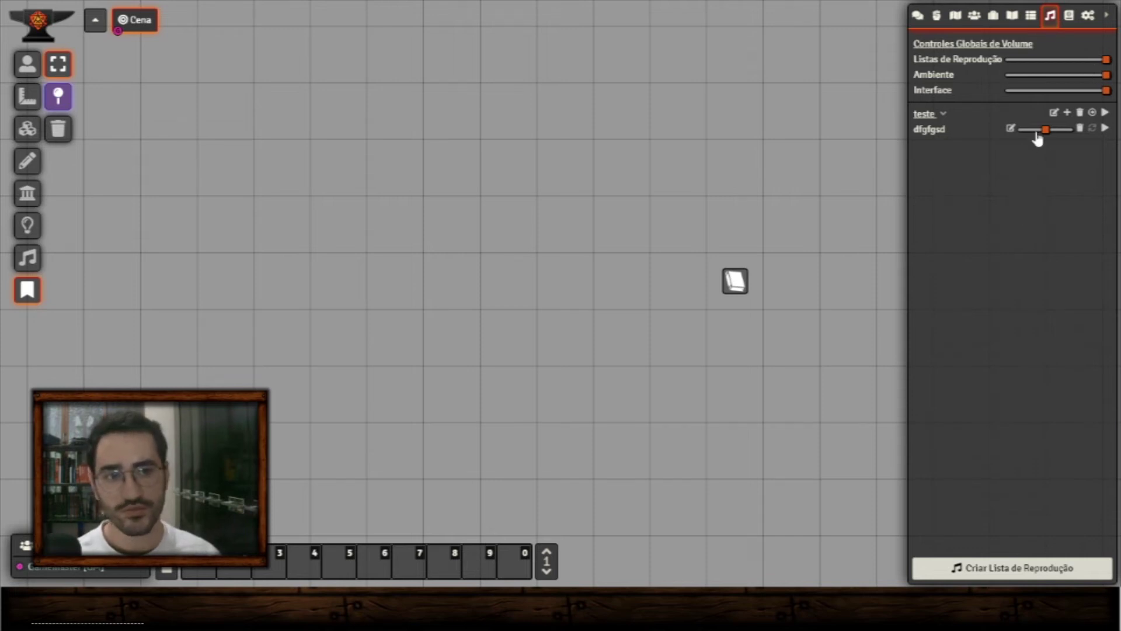
{"action": "left_click_drag", "start_coordinate": [1043, 133], "coordinate": [1027, 132]}
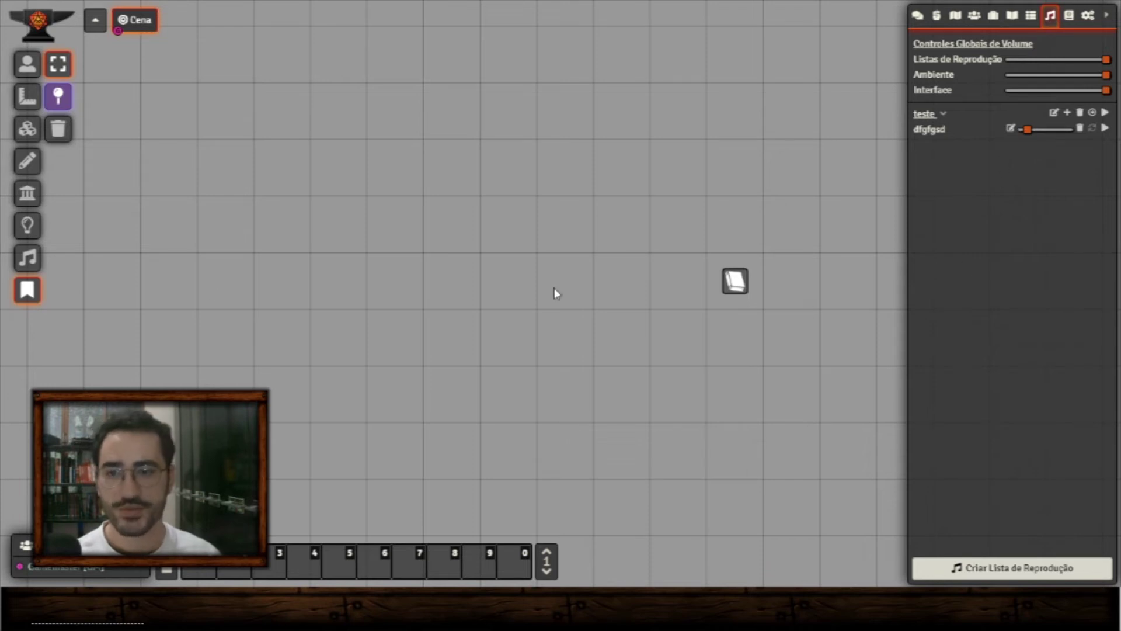
- View the available compendium packs and the game's settings options
{"action": "left_click", "coordinate": [1069, 16]}
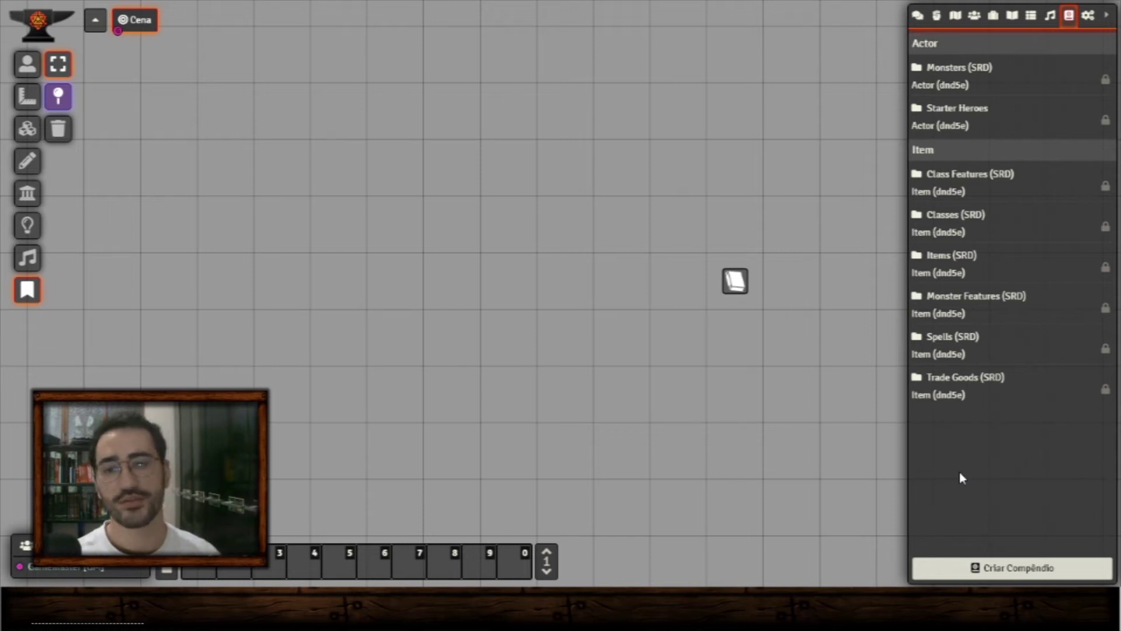
{"action": "left_click", "coordinate": [1087, 15]}
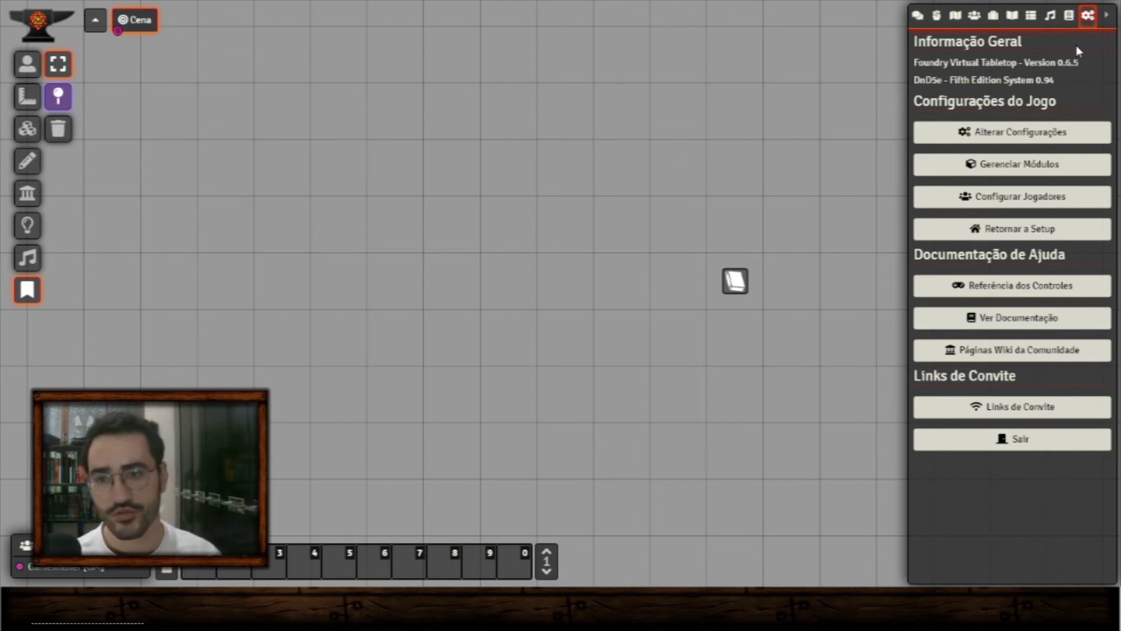
- Enable the Dice Tray module for the world and apply the module update
{"action": "left_click", "coordinate": [1020, 167]}
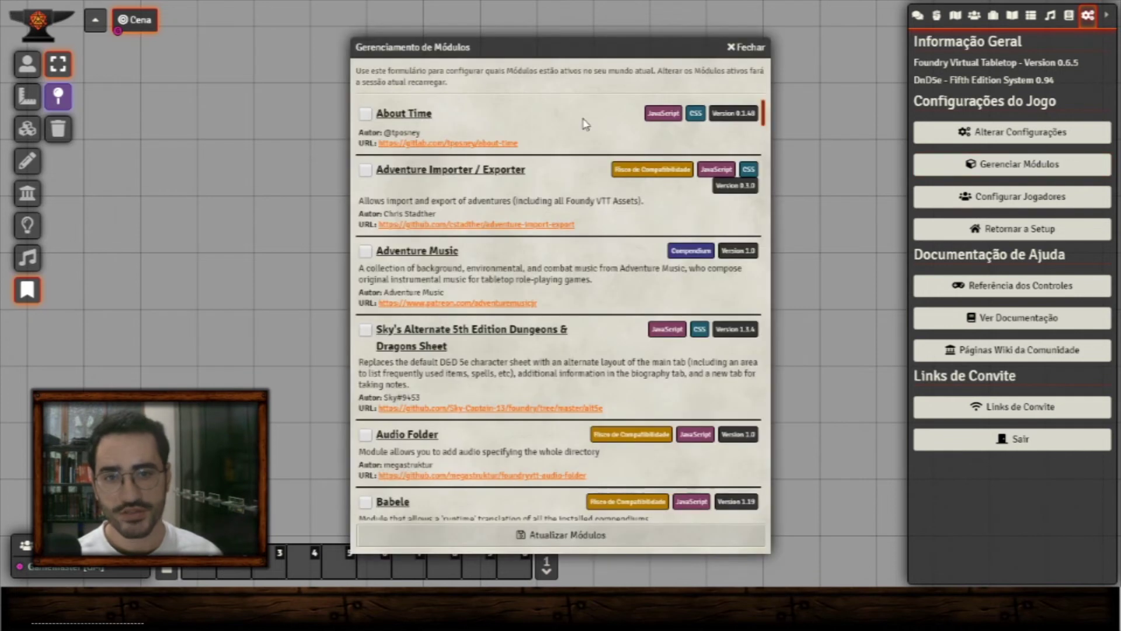
{"action": "scroll", "coordinate": [575, 202], "scroll_direction": "down", "scroll_amount": 3}
{"action": "scroll", "coordinate": [578, 207], "scroll_direction": "down", "scroll_amount": 10}
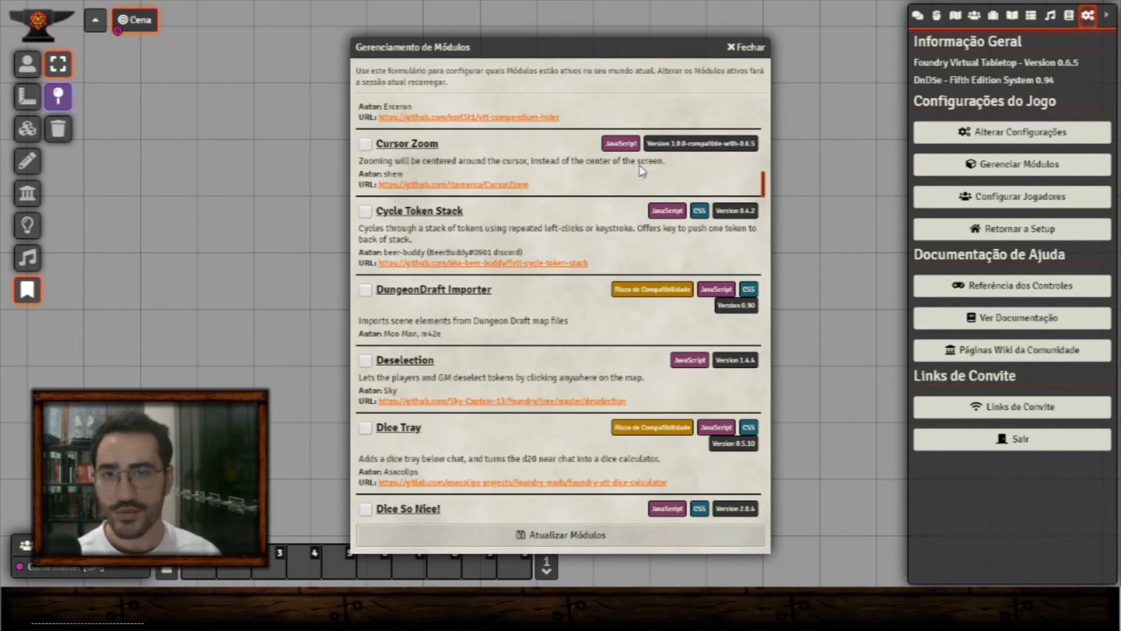
{"action": "scroll", "coordinate": [643, 170], "scroll_direction": "down", "scroll_amount": 3}
{"action": "left_click_drag", "start_coordinate": [606, 46], "coordinate": [620, 30]}
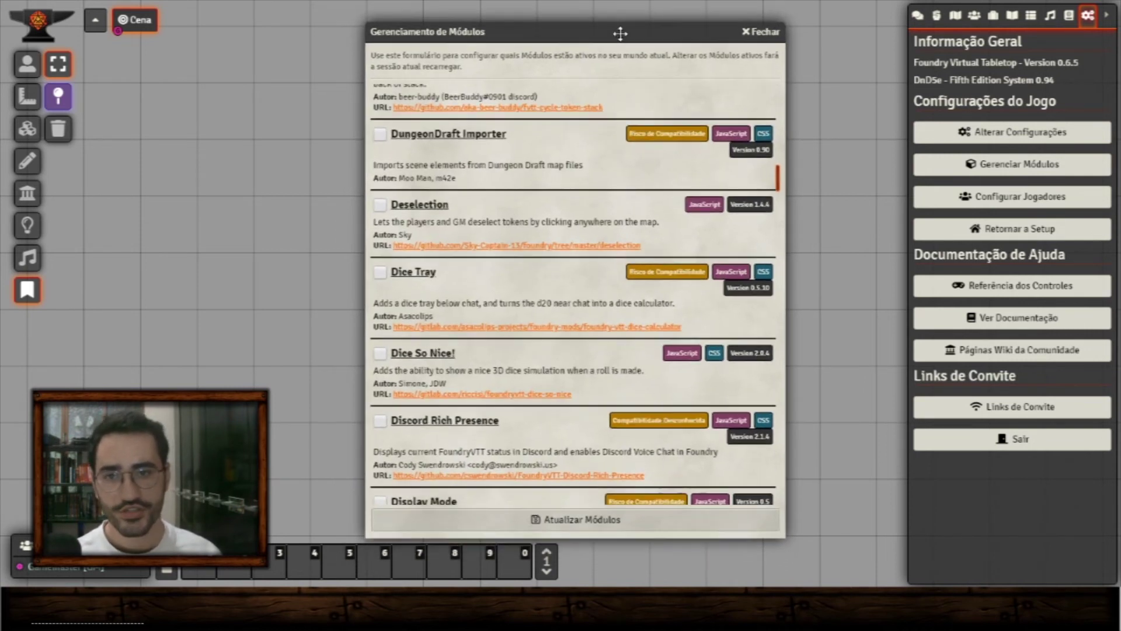
{"action": "scroll", "coordinate": [403, 146], "scroll_direction": "down", "scroll_amount": 3}
{"action": "left_click", "coordinate": [380, 132]}
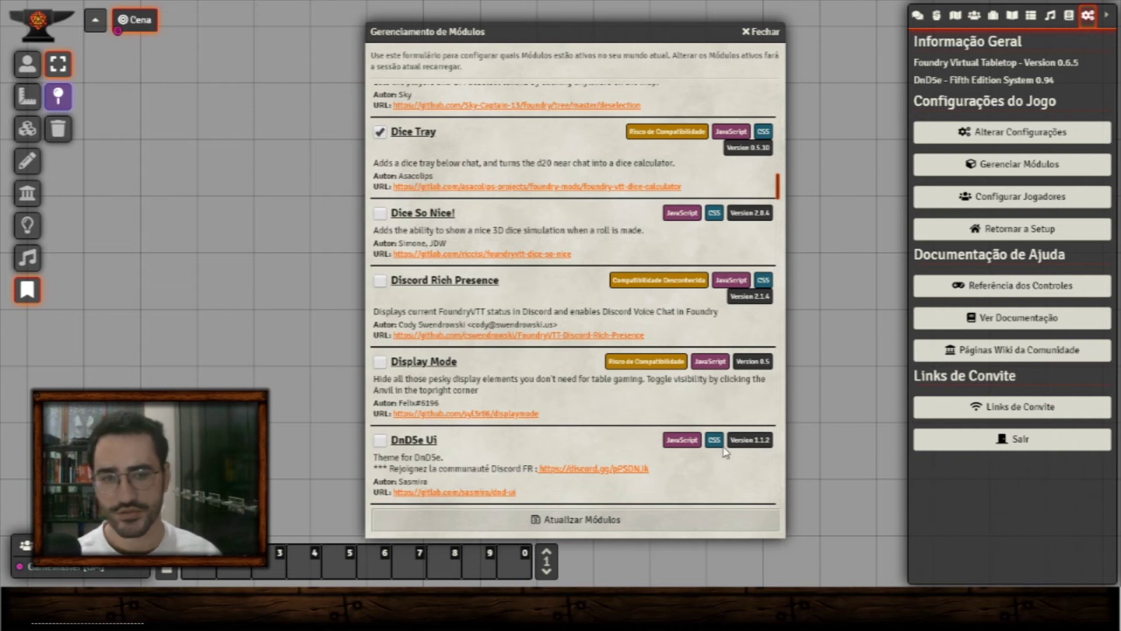
{"action": "left_click", "coordinate": [918, 17]}
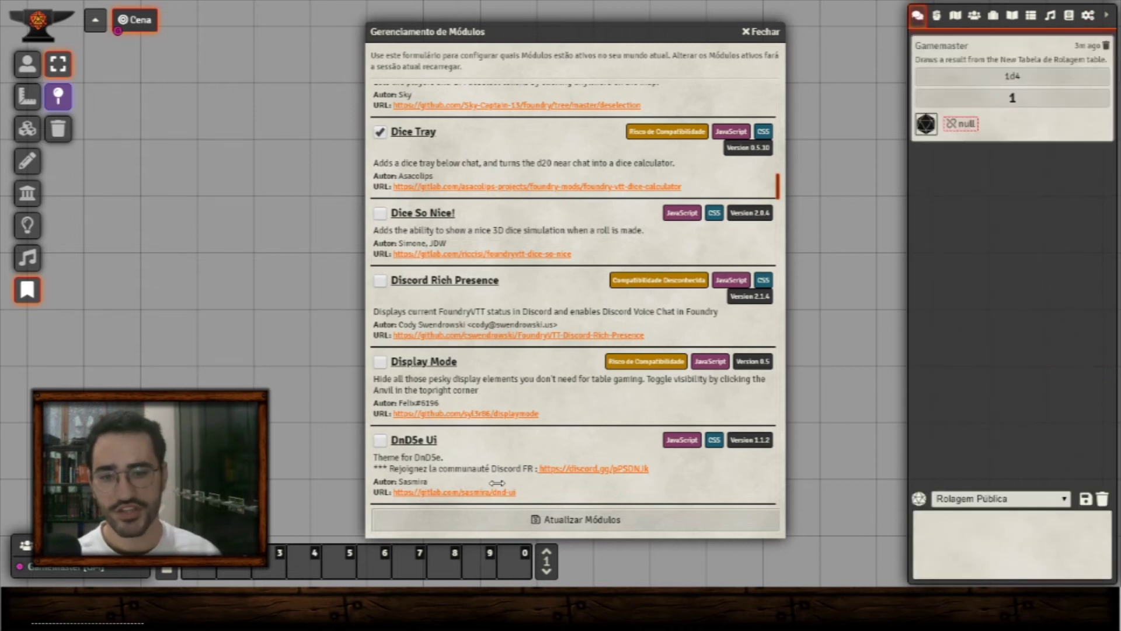
{"action": "left_click", "coordinate": [546, 518]}
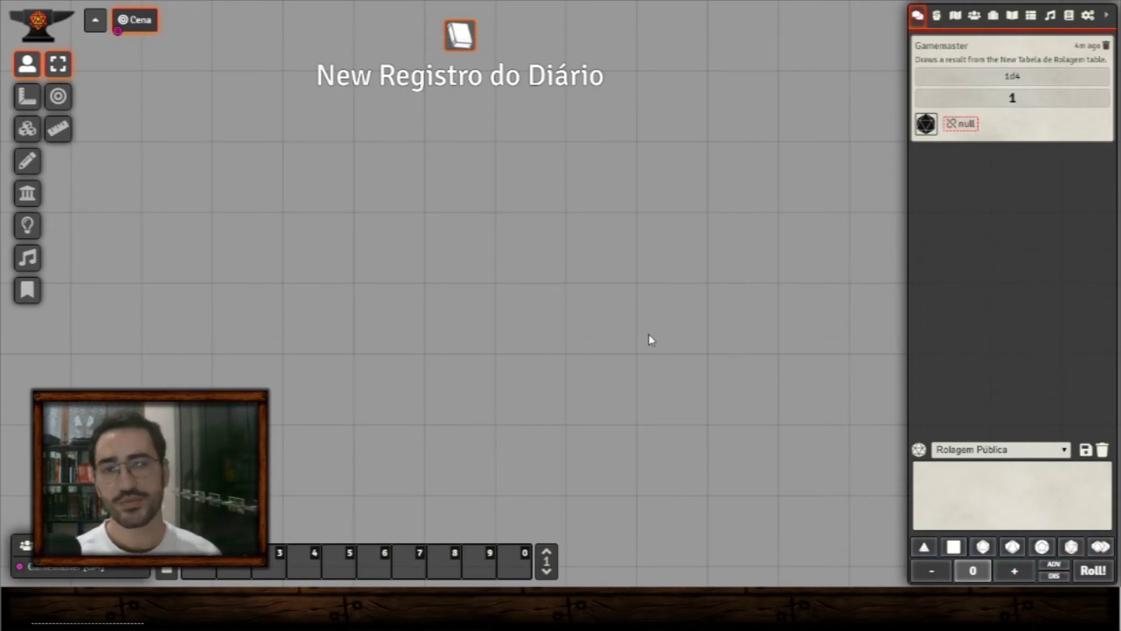
- Look through the list of installed modules again and close module management
{"action": "left_click", "coordinate": [1088, 15]}
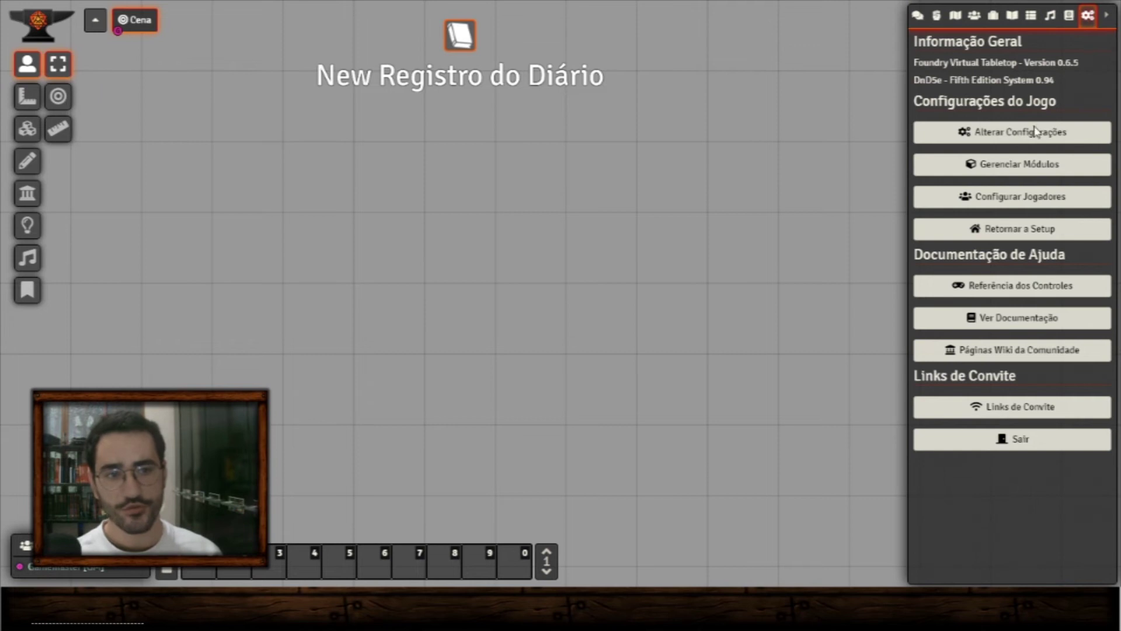
{"action": "left_click", "coordinate": [1014, 166]}
{"action": "scroll", "coordinate": [624, 230], "scroll_direction": "down", "scroll_amount": 5}
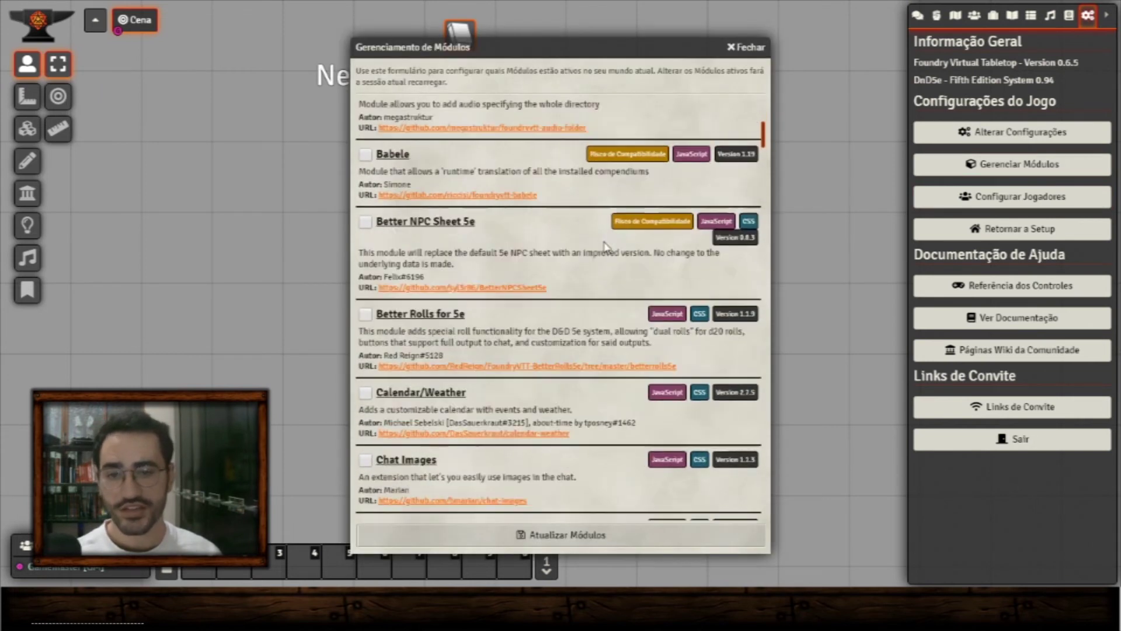
{"action": "scroll", "coordinate": [623, 231], "scroll_direction": "up", "scroll_amount": 4}
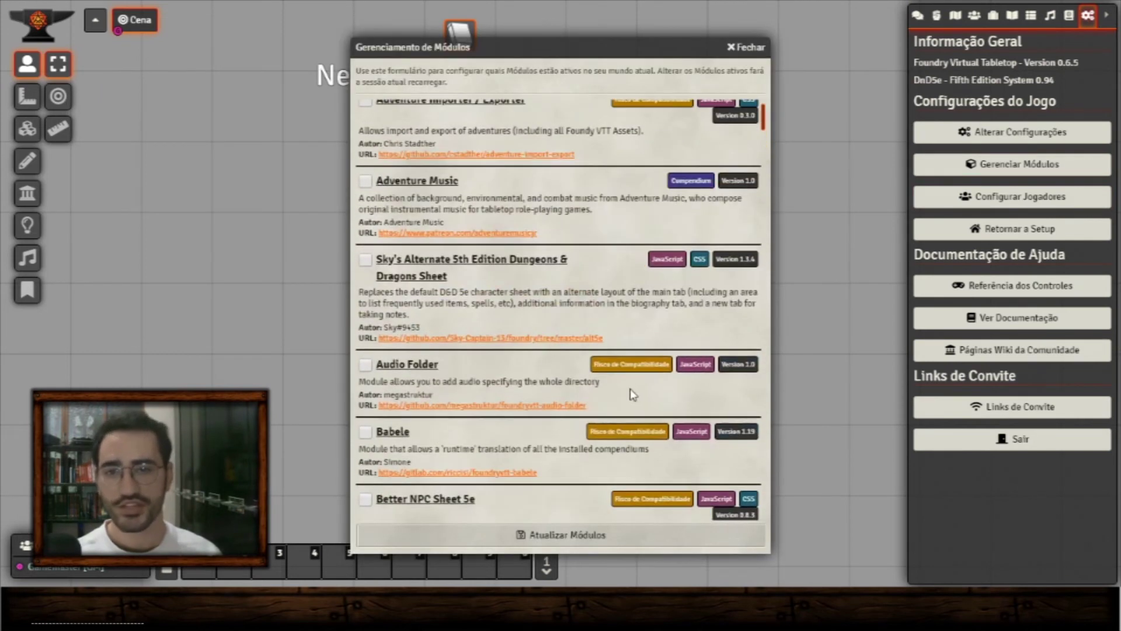
{"action": "left_click", "coordinate": [761, 51]}
- Review the game configuration's module settings for Dice Tray, the DnD5e system settings and the basic settings
{"action": "left_click", "coordinate": [996, 133]}
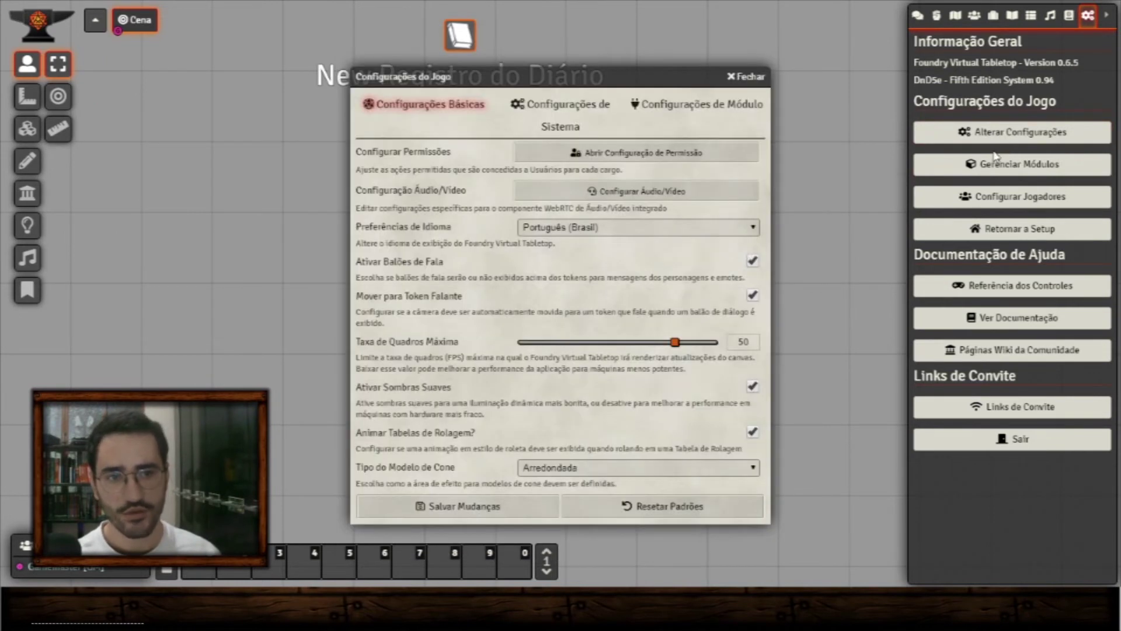
{"action": "left_click", "coordinate": [698, 105]}
{"action": "left_click_drag", "start_coordinate": [639, 73], "coordinate": [755, 36]}
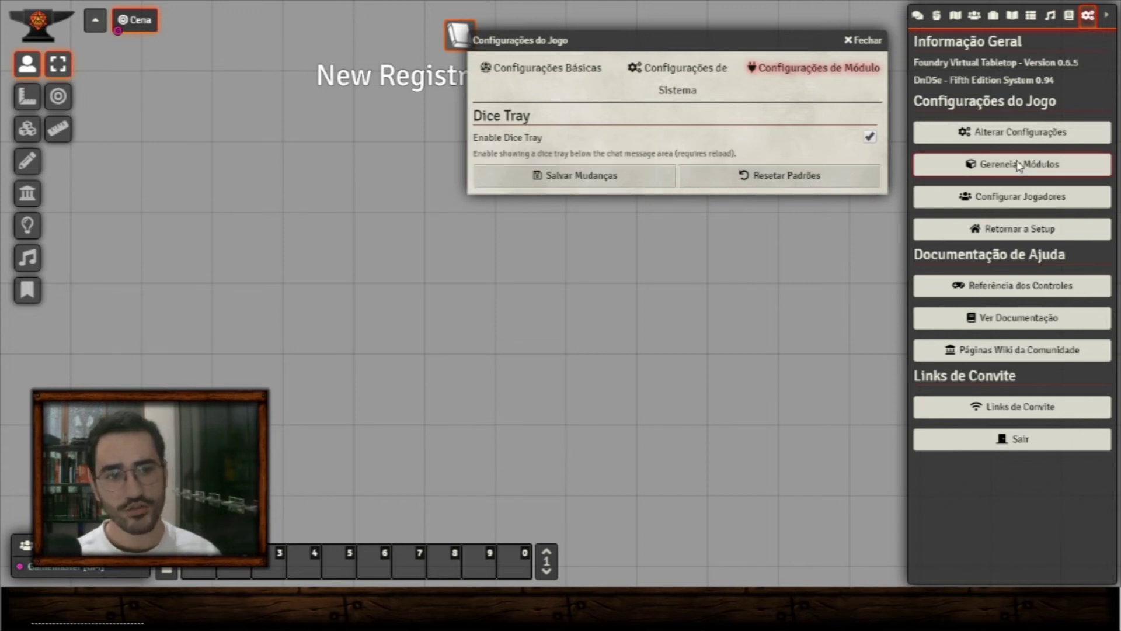
{"action": "left_click", "coordinate": [681, 100]}
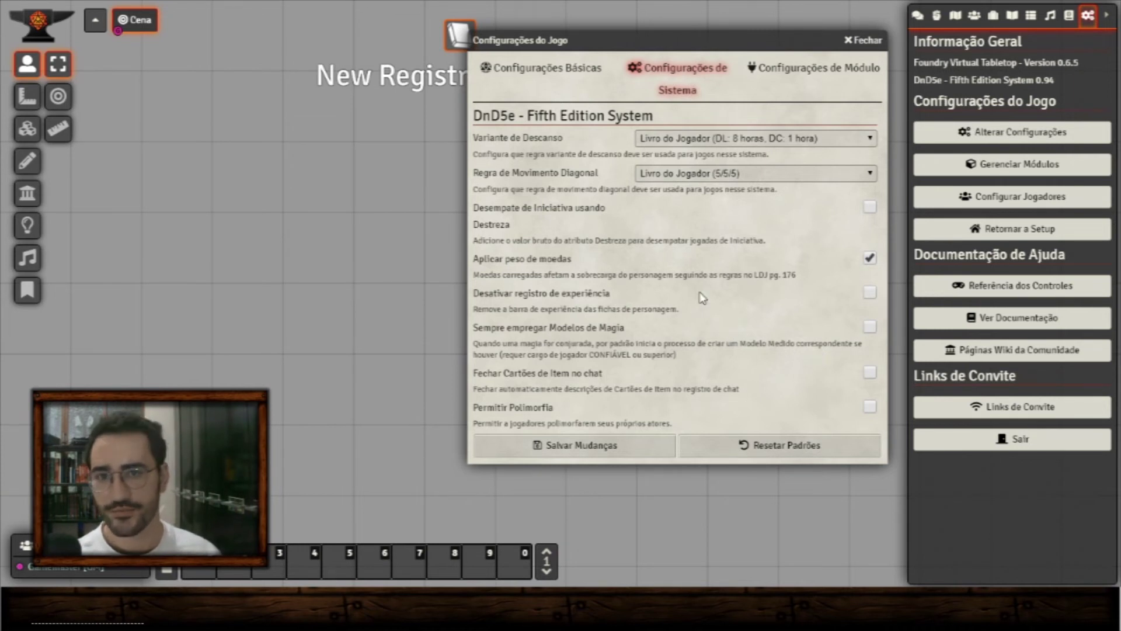
{"action": "left_click", "coordinate": [547, 82]}
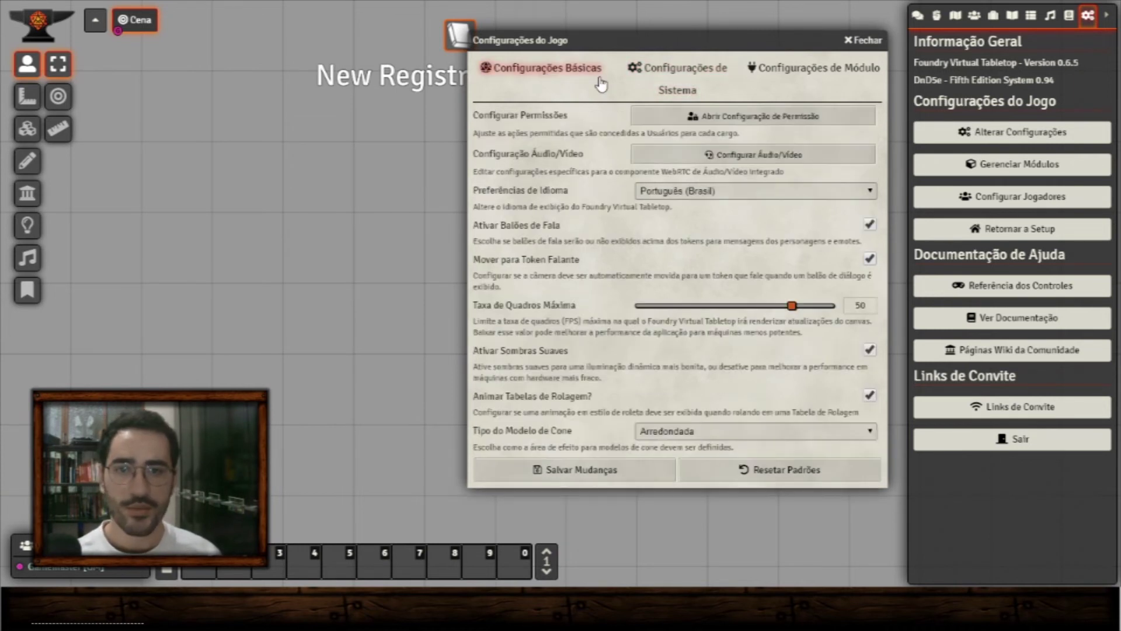
- Examine which actions each user role is permitted in the permission configuration and close it without saving
{"action": "left_click", "coordinate": [687, 115]}
{"action": "scroll", "coordinate": [628, 167], "scroll_direction": "down", "scroll_amount": 2}
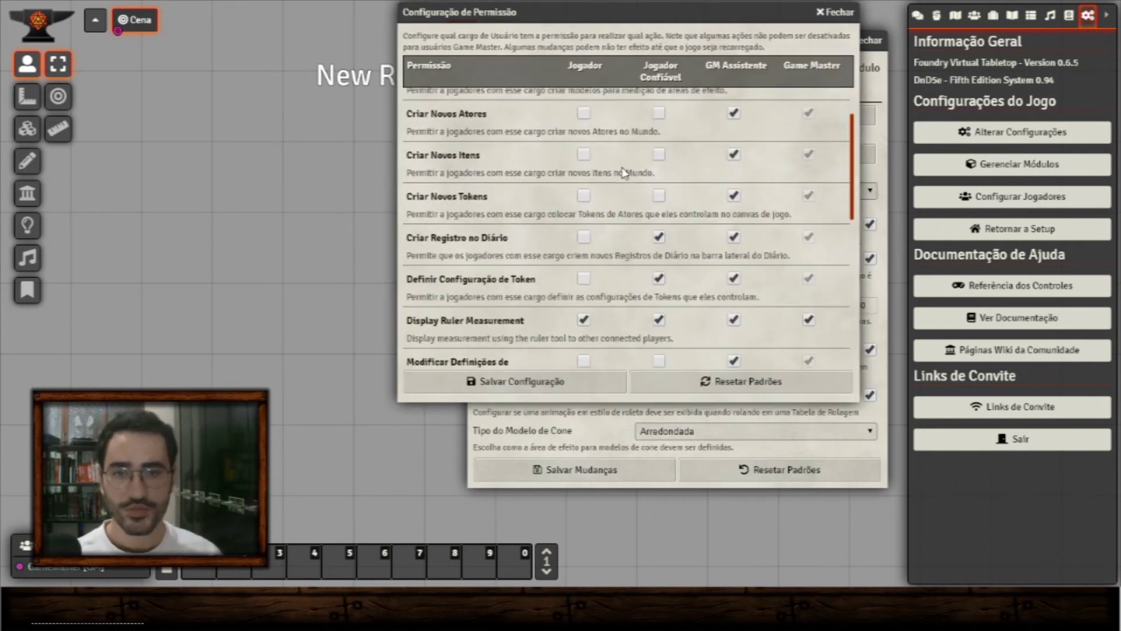
{"action": "scroll", "coordinate": [597, 149], "scroll_direction": "down", "scroll_amount": 2}
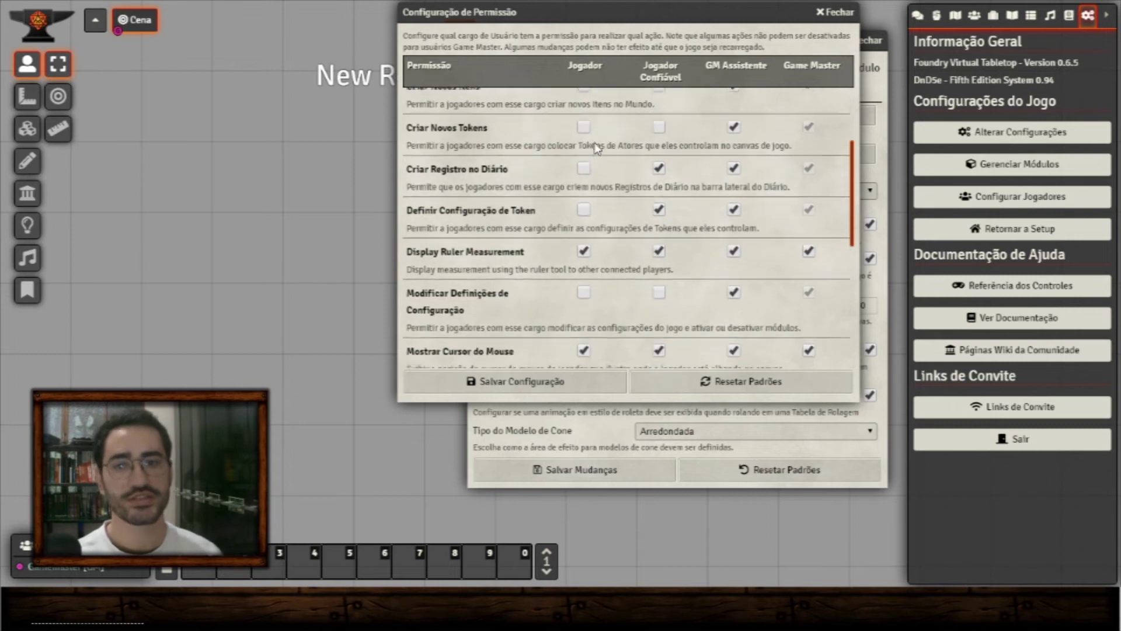
{"action": "scroll", "coordinate": [588, 190], "scroll_direction": "down", "scroll_amount": 2}
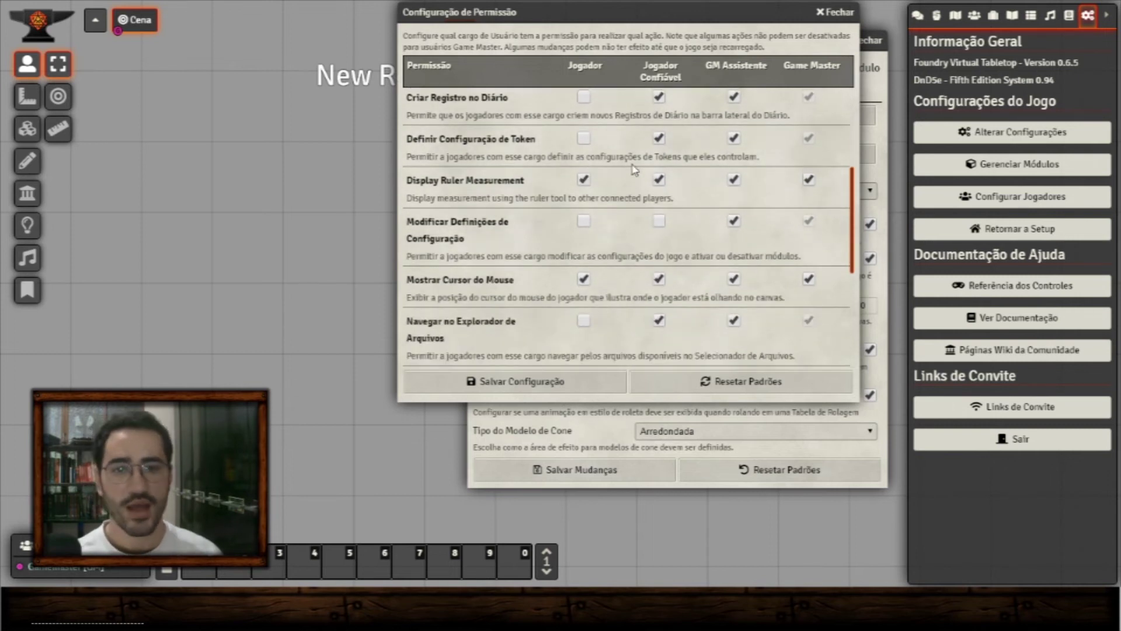
{"action": "scroll", "coordinate": [604, 225], "scroll_direction": "down", "scroll_amount": 2}
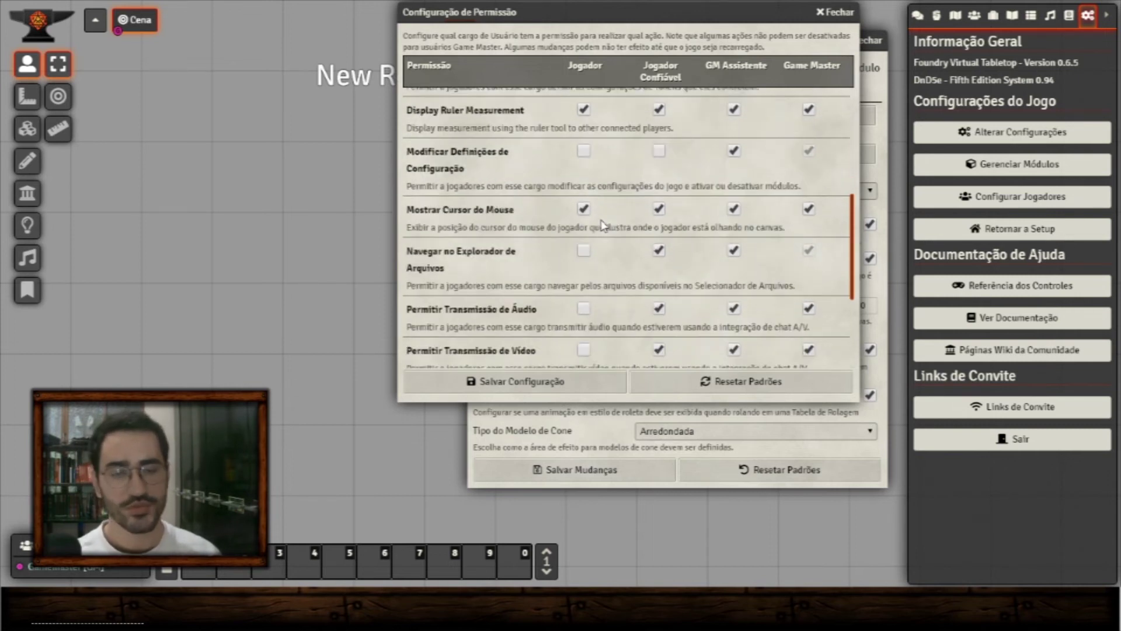
{"action": "scroll", "coordinate": [607, 233], "scroll_direction": "down", "scroll_amount": 2}
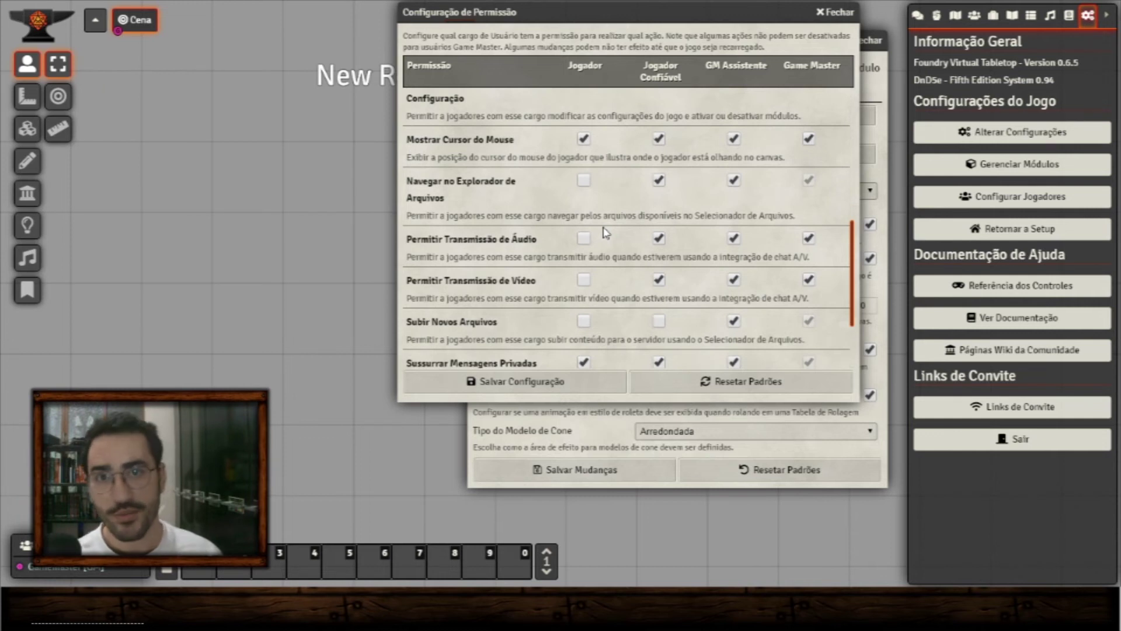
{"action": "scroll", "coordinate": [607, 233], "scroll_direction": "down", "scroll_amount": 1}
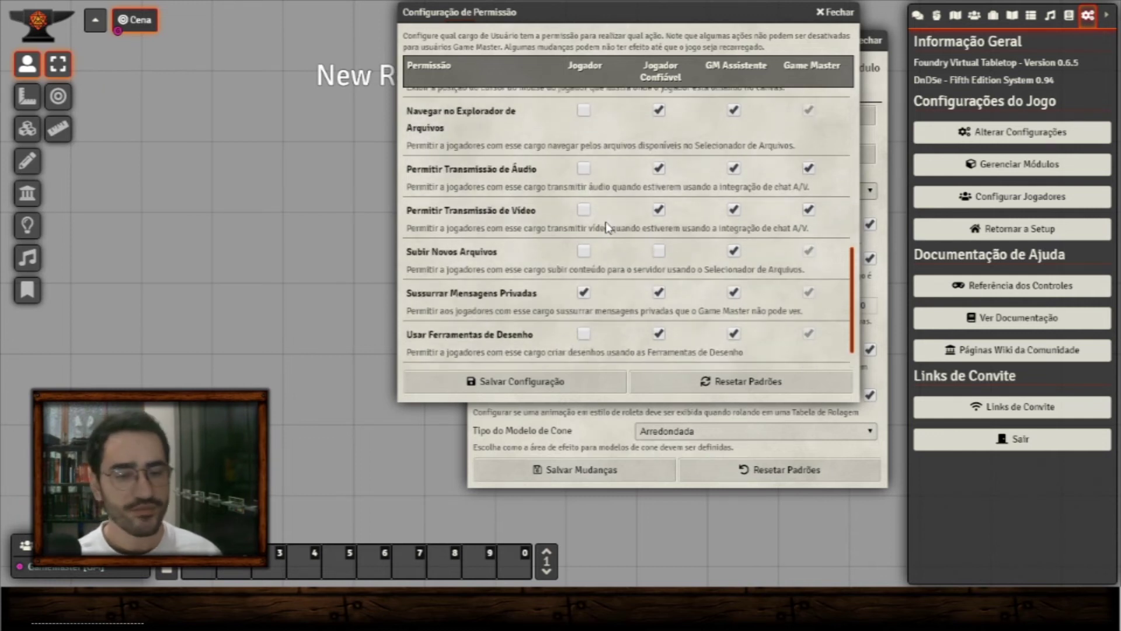
{"action": "scroll", "coordinate": [607, 228], "scroll_direction": "down", "scroll_amount": 2}
{"action": "scroll", "coordinate": [607, 228], "scroll_direction": "up", "scroll_amount": 8}
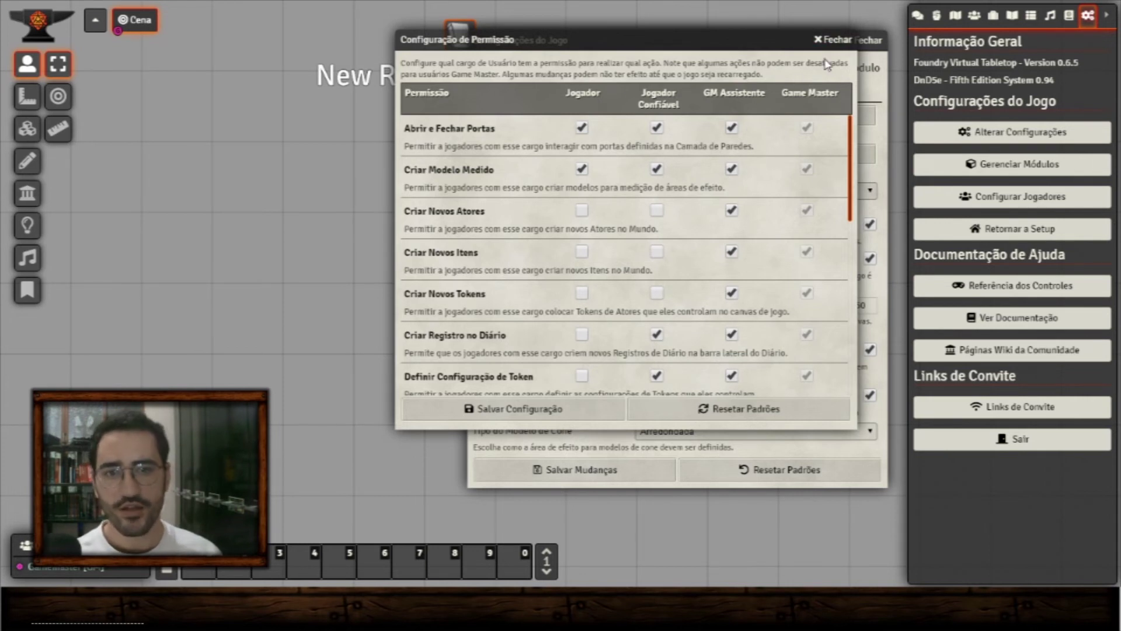
{"action": "left_click", "coordinate": [833, 39]}
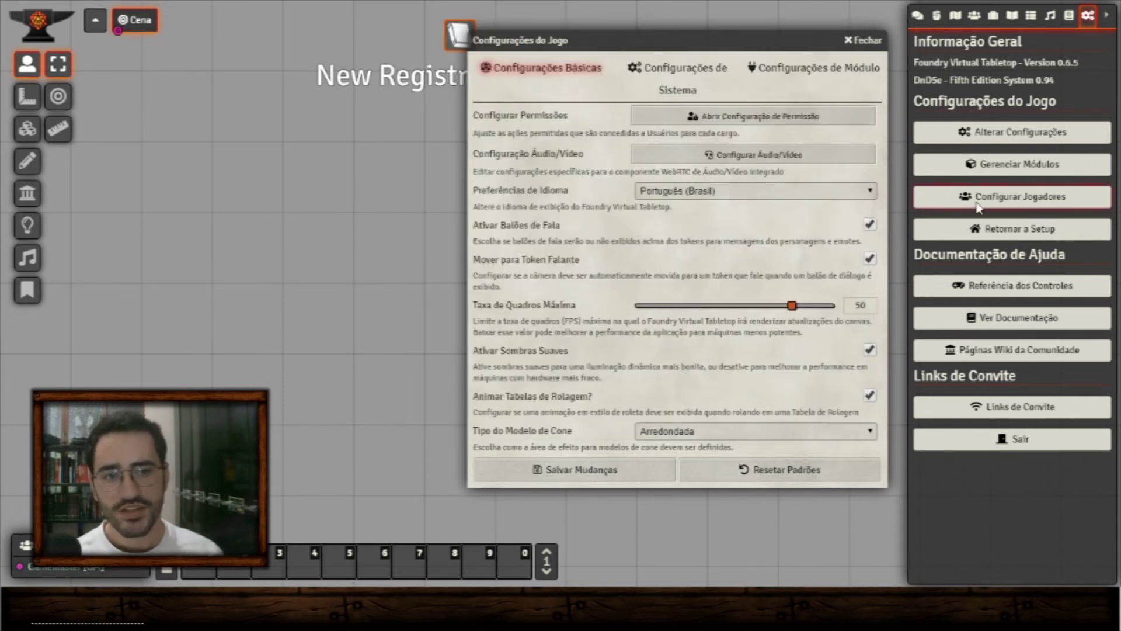
- Go to the player configuration and create three additional users with the Player role
{"action": "left_click", "coordinate": [1013, 200]}
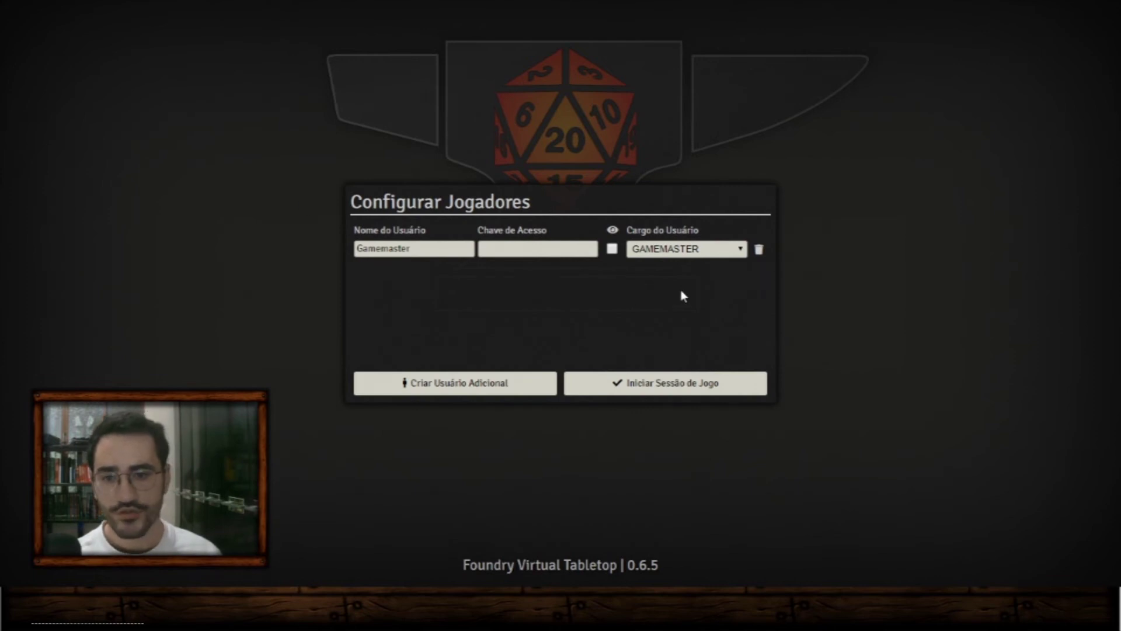
{"action": "left_click", "coordinate": [456, 385]}
{"action": "left_click", "coordinate": [455, 384]}
{"action": "left_click", "coordinate": [453, 384]}
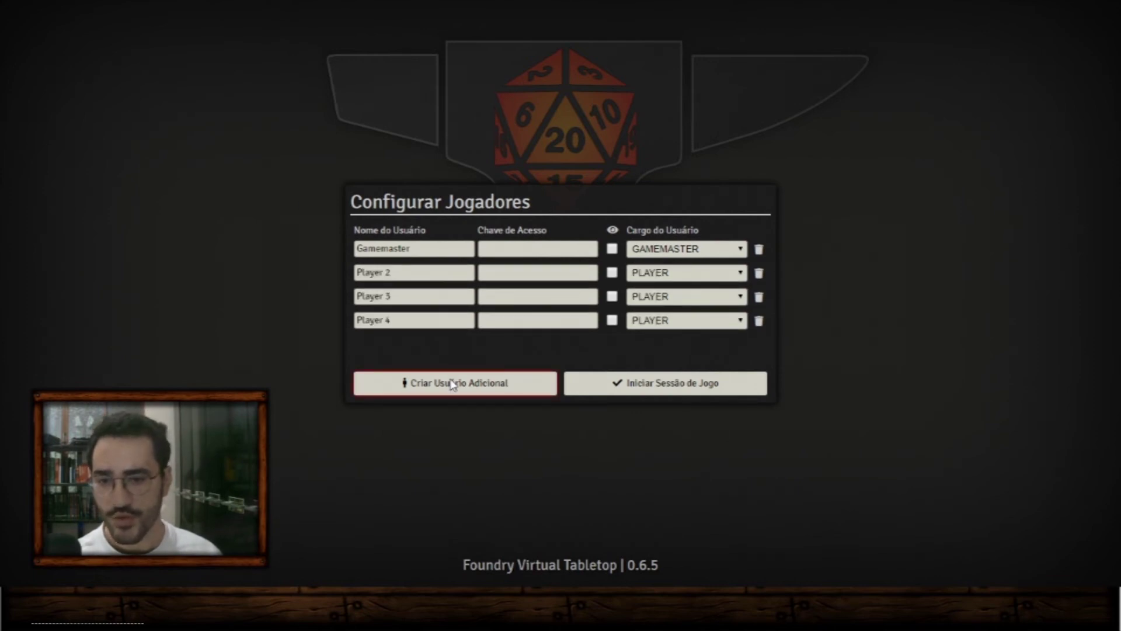
- Replace the Gamemaster user's default name with the game master's own name
{"action": "left_click", "coordinate": [387, 246]}
{"action": "double_click", "coordinate": [387, 246]}
{"action": "type", "text": "Teuri"}
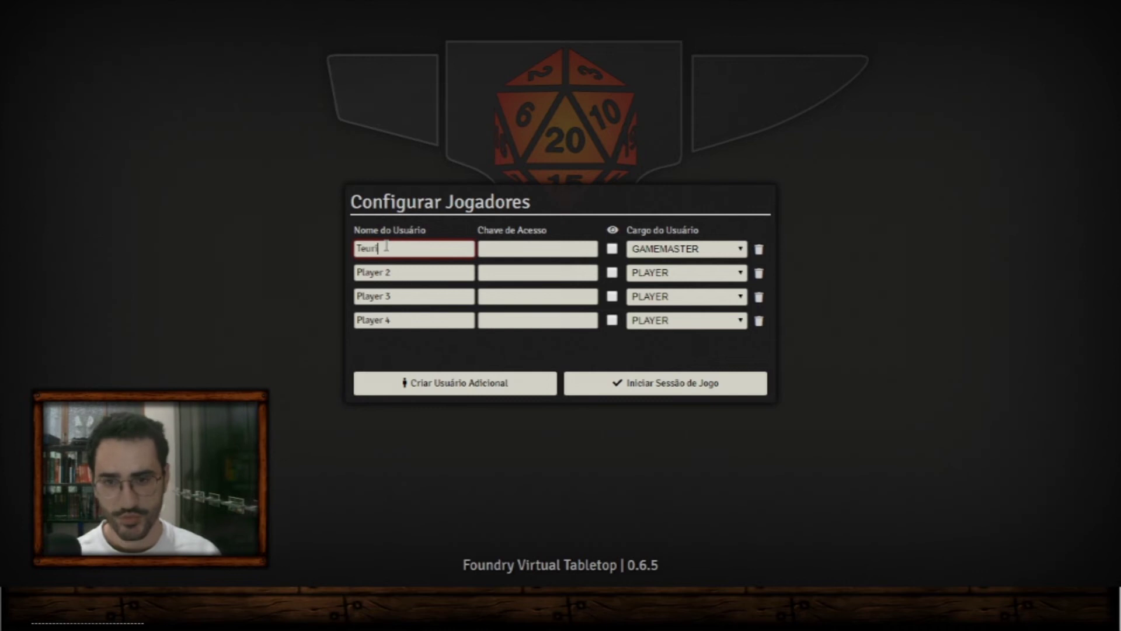
- Look over the access key, name and role fields in the player configuration, and start and join the game session as game master
{"action": "left_click", "coordinate": [525, 249]}
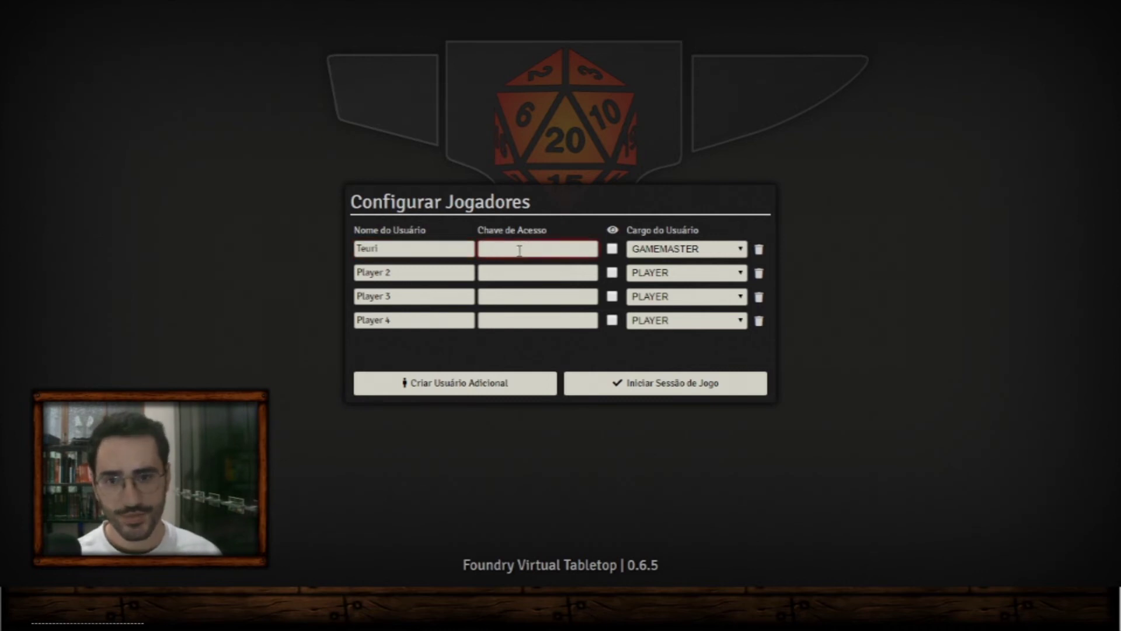
{"action": "left_click", "coordinate": [444, 272]}
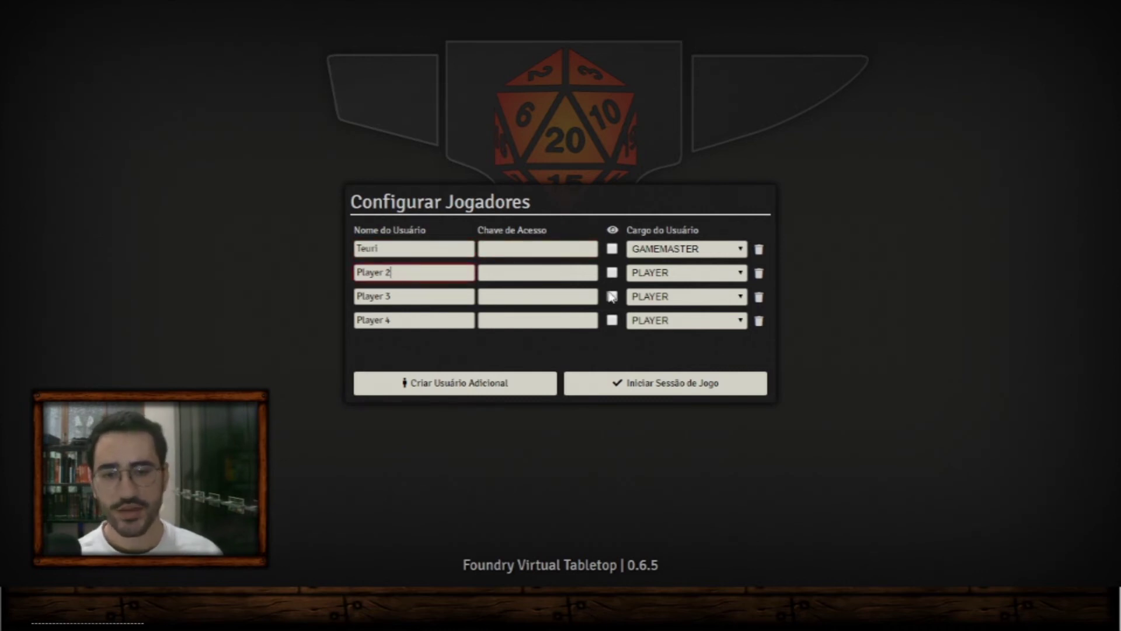
{"action": "left_click", "coordinate": [740, 273]}
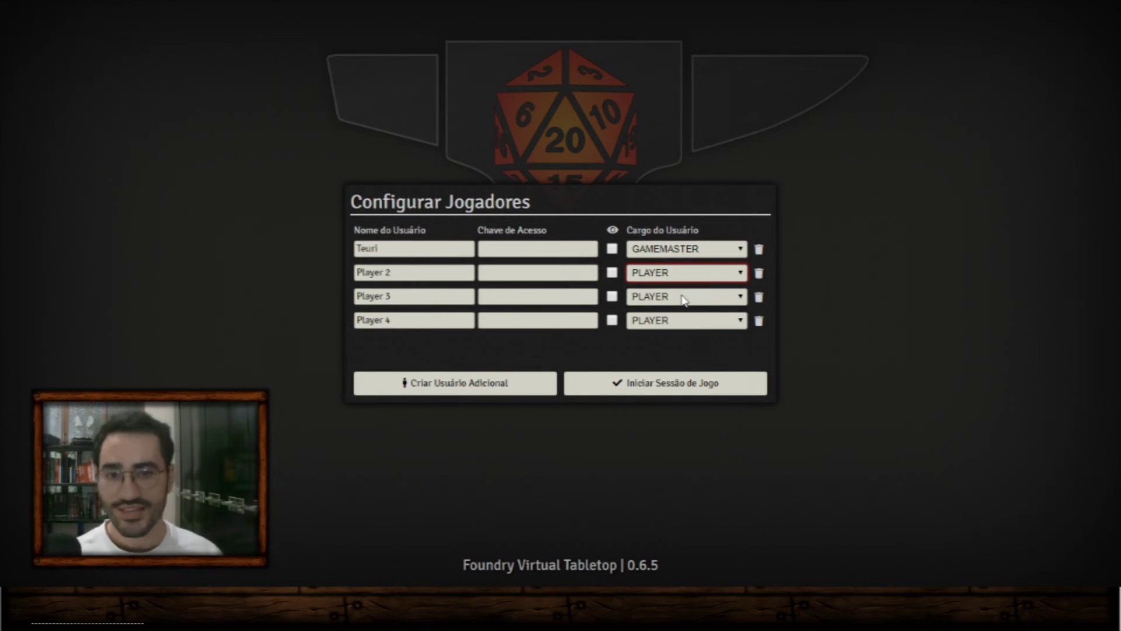
{"action": "left_click", "coordinate": [348, 274]}
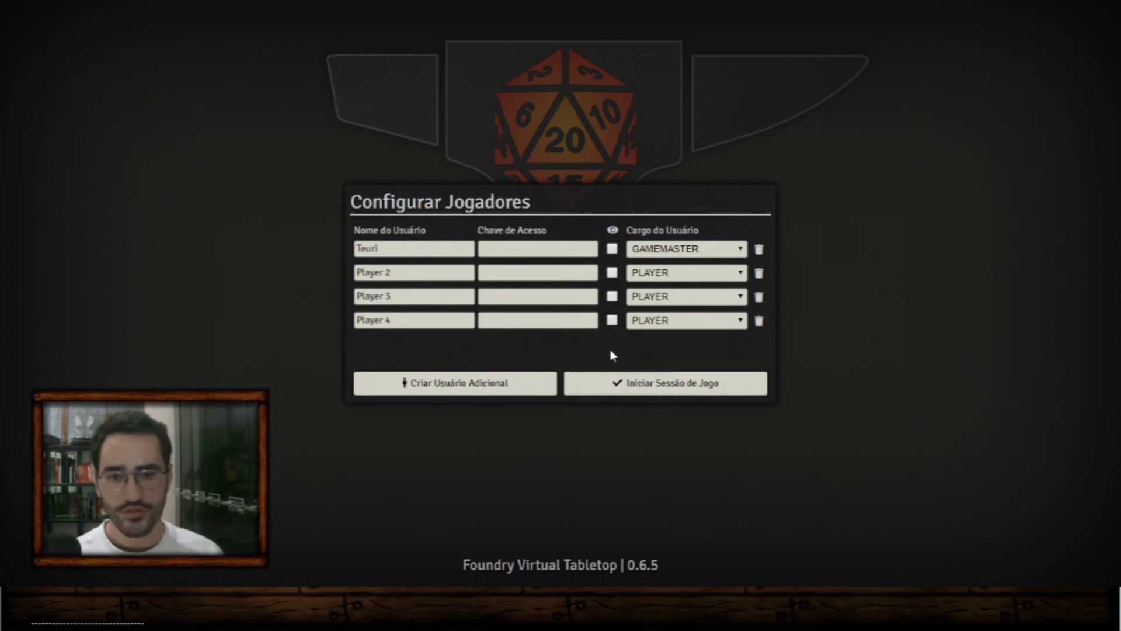
{"action": "left_click", "coordinate": [622, 380]}
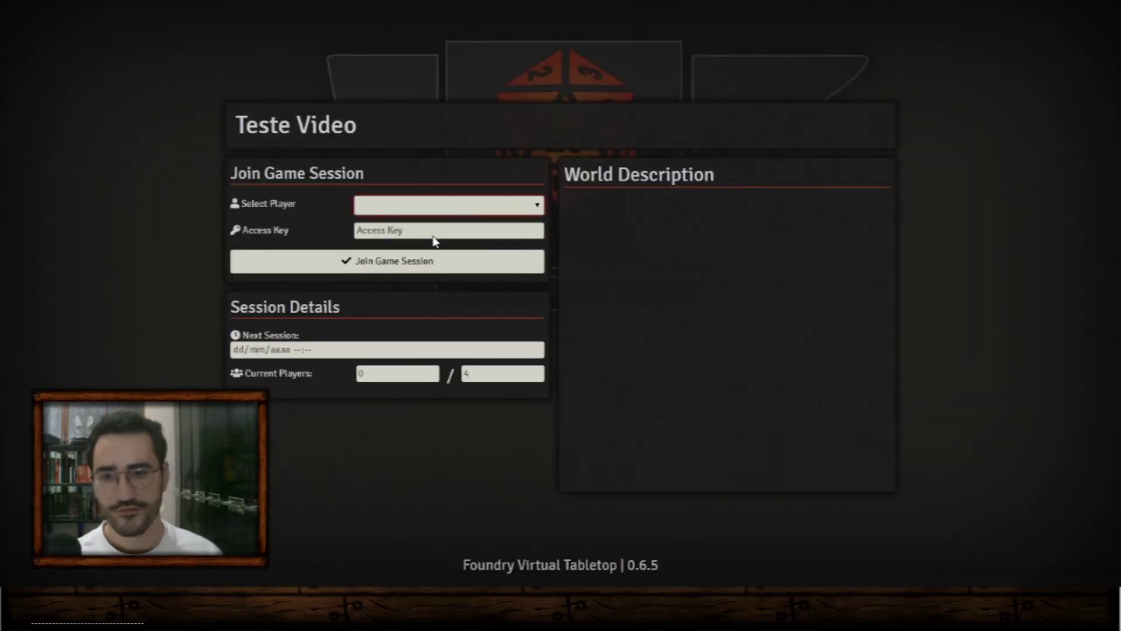
{"action": "left_click", "coordinate": [401, 272]}
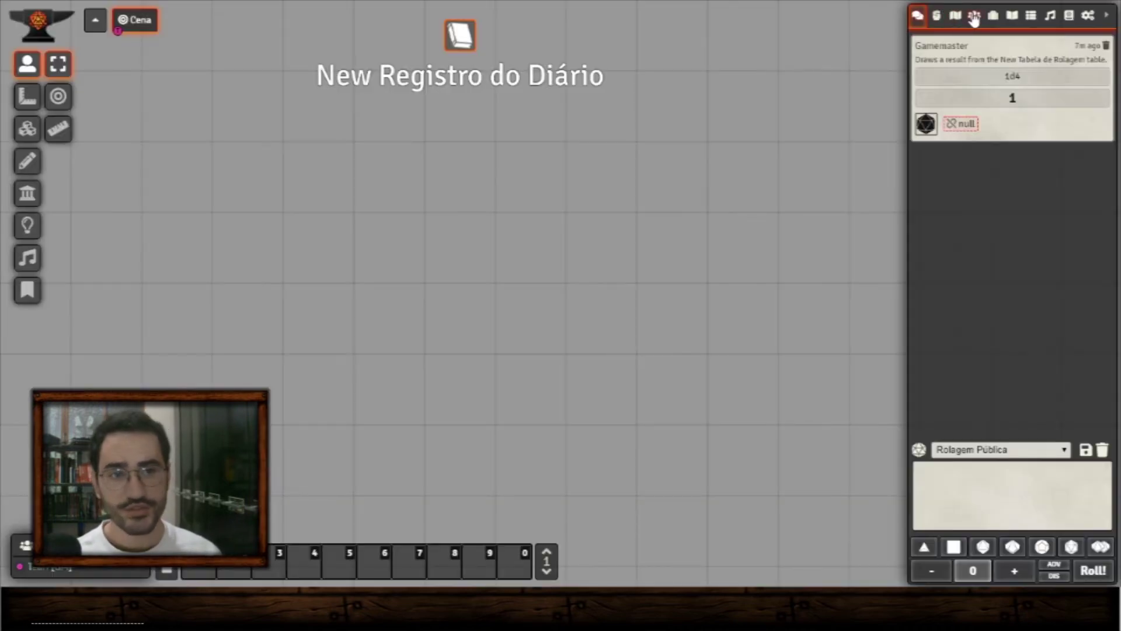
- Inspect the Teste actor's permission configuration with its individual player levels and close it without saving
{"action": "left_click", "coordinate": [974, 16]}
{"action": "right_click", "coordinate": [952, 70]}
{"action": "left_click", "coordinate": [952, 150]}
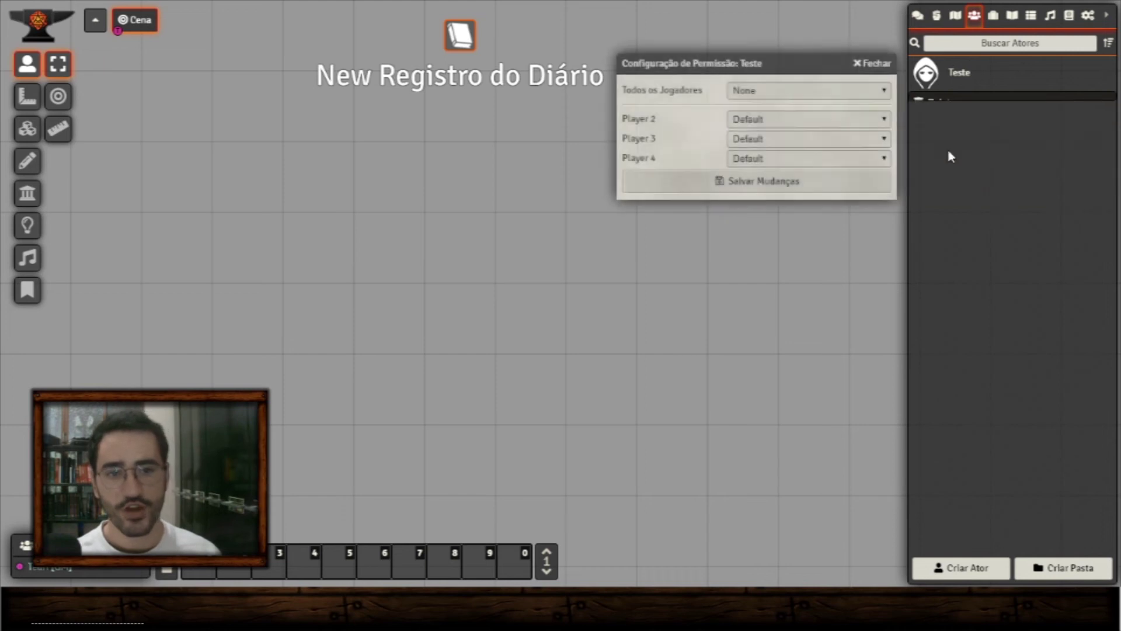
{"action": "left_click", "coordinate": [780, 122]}
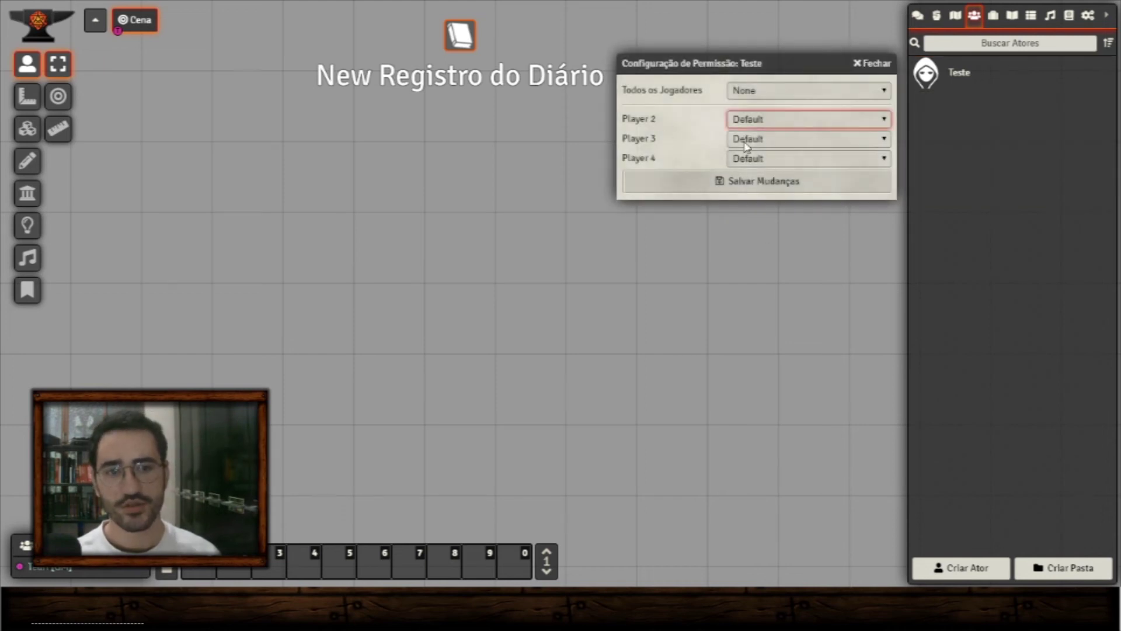
{"action": "left_click", "coordinate": [882, 65]}
- Display the game's invitation links for the local network and the internet
{"action": "left_click", "coordinate": [1087, 15]}
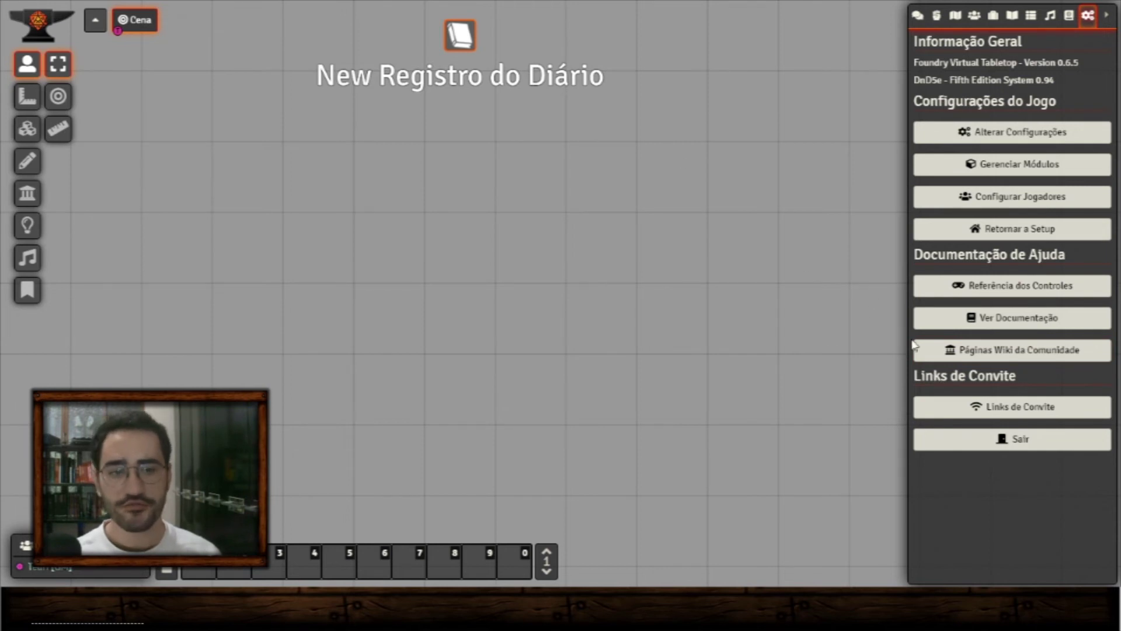
{"action": "left_click", "coordinate": [973, 406]}
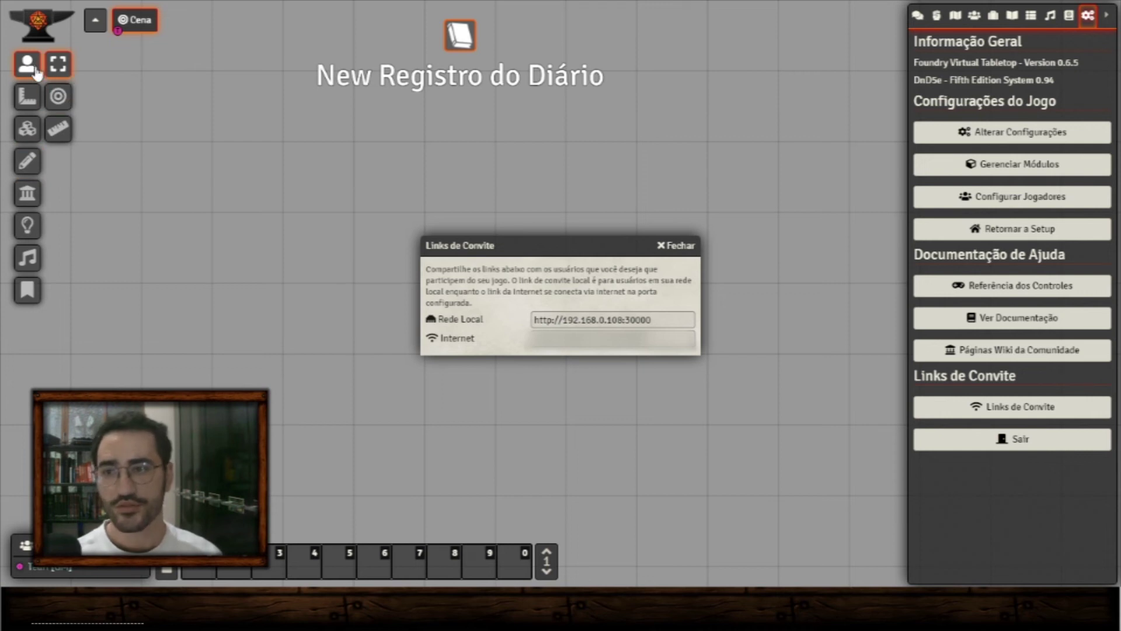
- Draw a cone template and a rectangular template of about 28.8 by 7.6 ft on the scene, and clear all measurement templates
{"action": "left_click", "coordinate": [27, 104]}
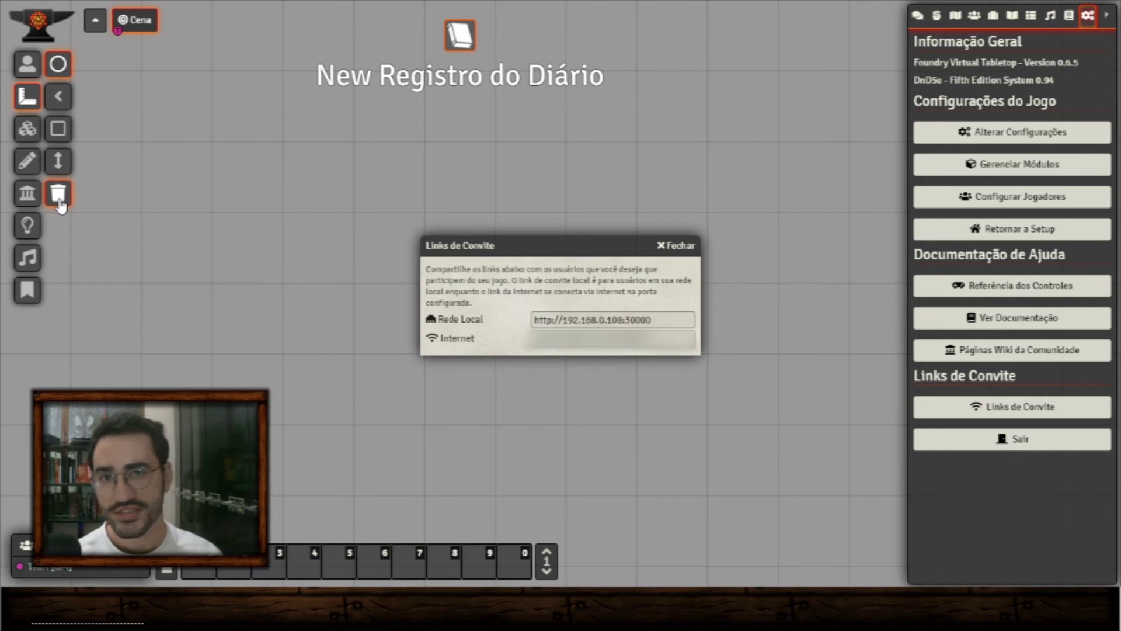
{"action": "left_click", "coordinate": [61, 102]}
{"action": "left_click_drag", "start_coordinate": [138, 82], "coordinate": [222, 268]}
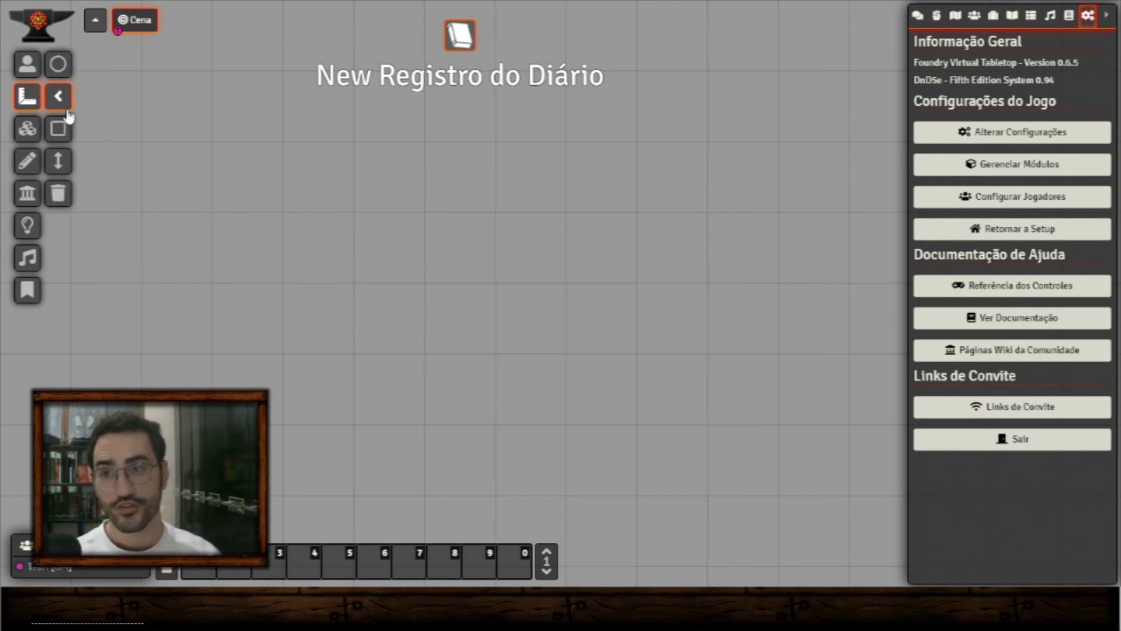
{"action": "left_click", "coordinate": [65, 135]}
{"action": "left_click_drag", "start_coordinate": [332, 391], "coordinate": [725, 496]}
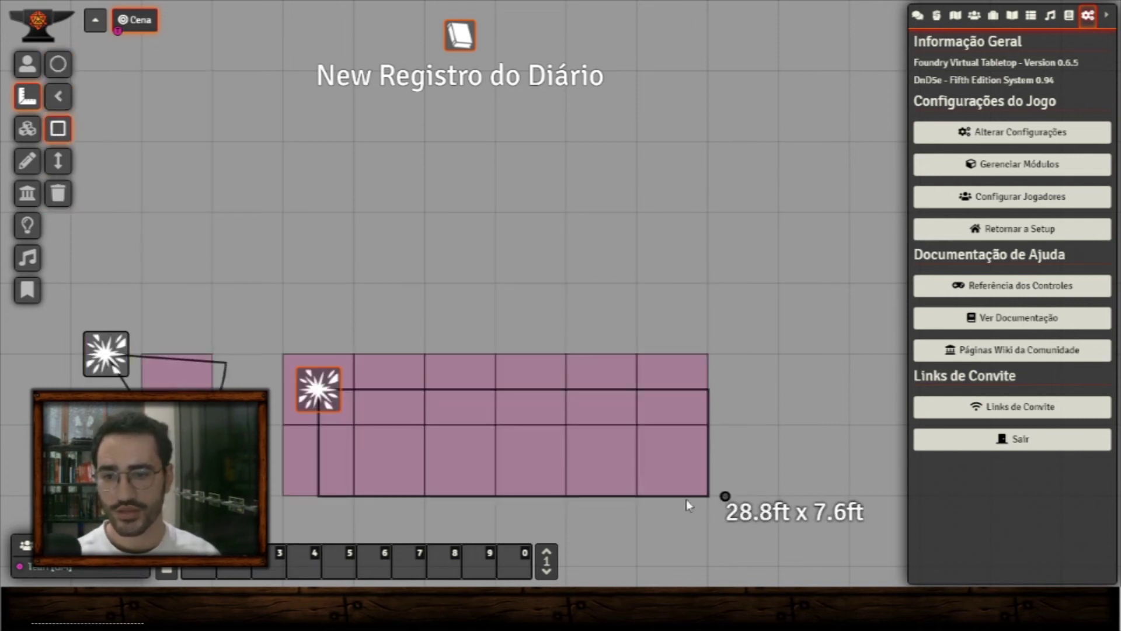
{"action": "left_click", "coordinate": [61, 199]}
{"action": "left_click", "coordinate": [461, 316]}
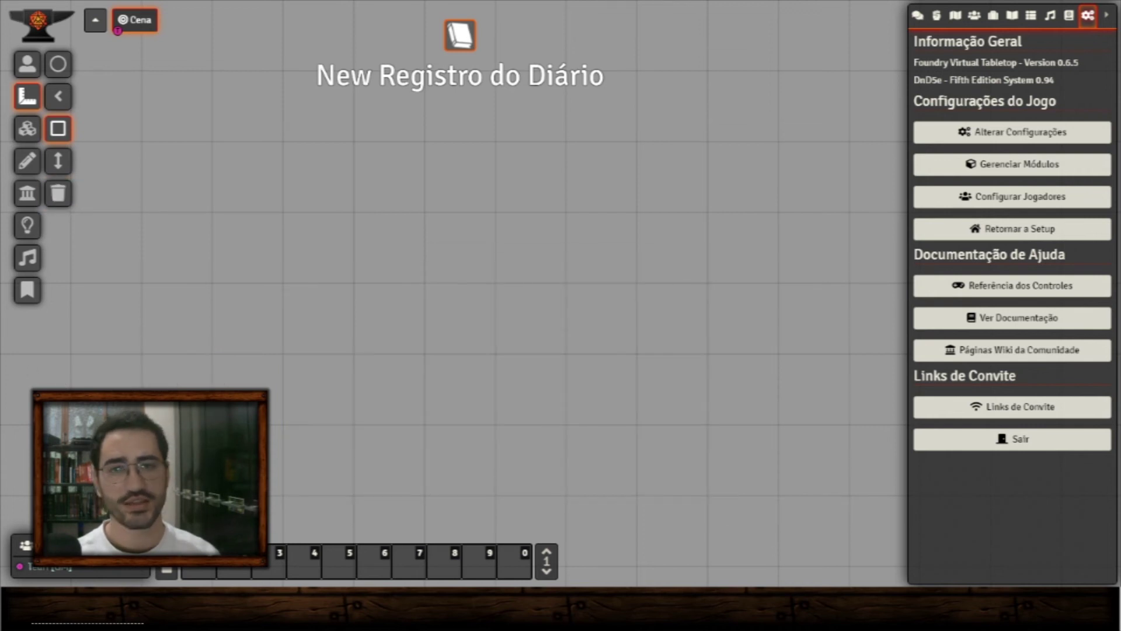
- Draw an empty tile of about 538.5 by 241 pixels on the scene and close its configuration without updating
{"action": "left_click", "coordinate": [27, 128]}
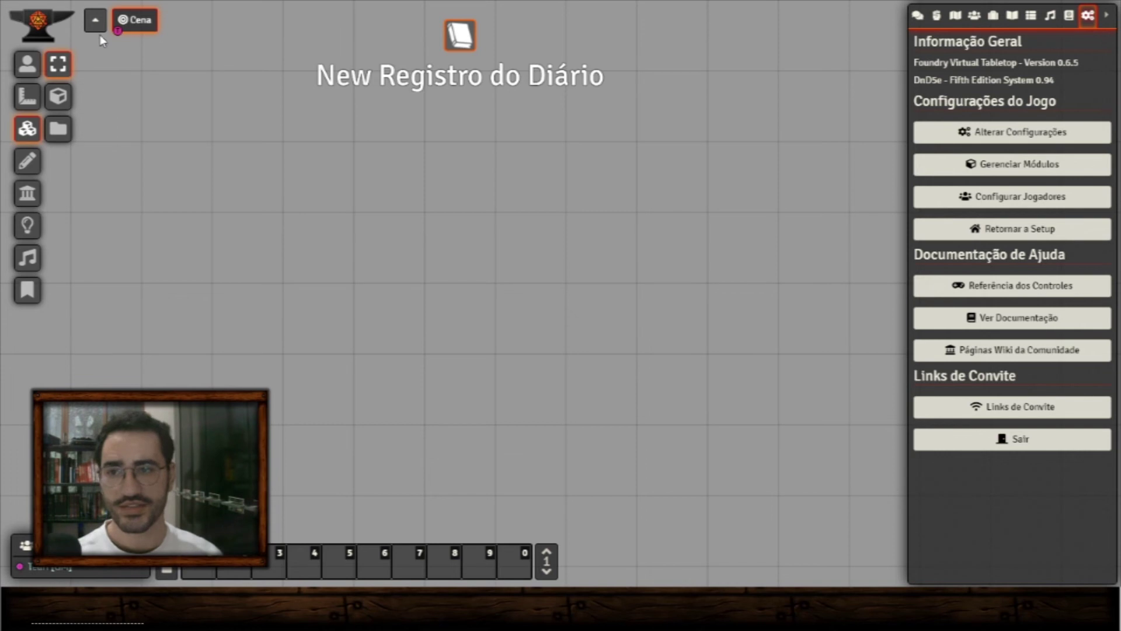
{"action": "left_click_drag", "start_coordinate": [619, 477], "coordinate": [347, 315]}
{"action": "left_click", "coordinate": [57, 96]}
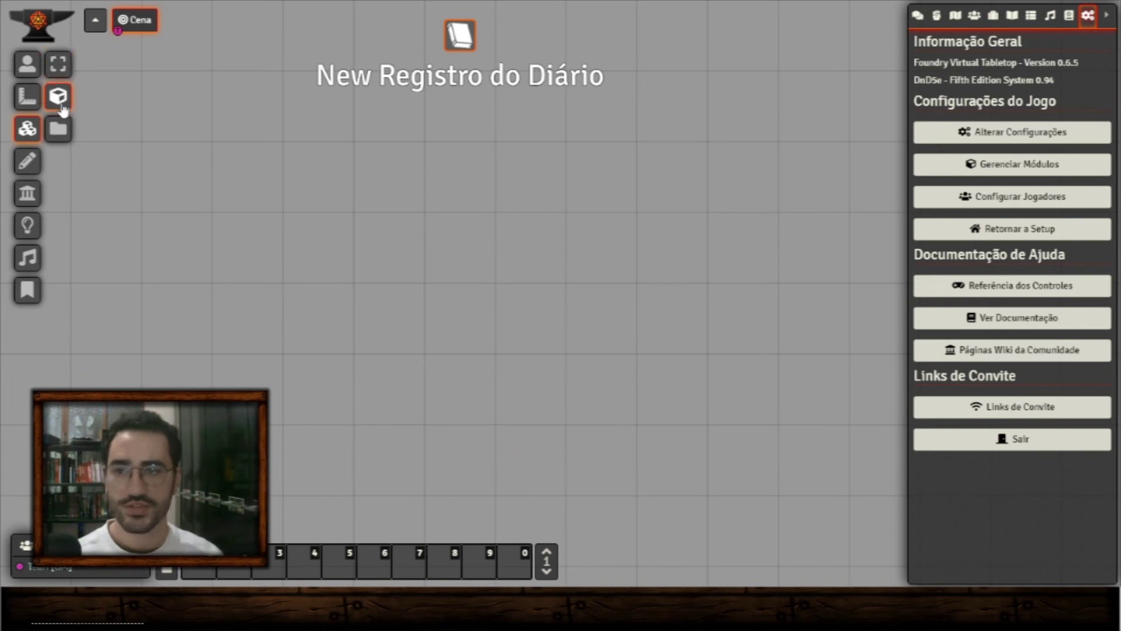
{"action": "left_click_drag", "start_coordinate": [326, 362], "coordinate": [590, 514]}
{"action": "left_click_drag", "start_coordinate": [644, 206], "coordinate": [777, 190]}
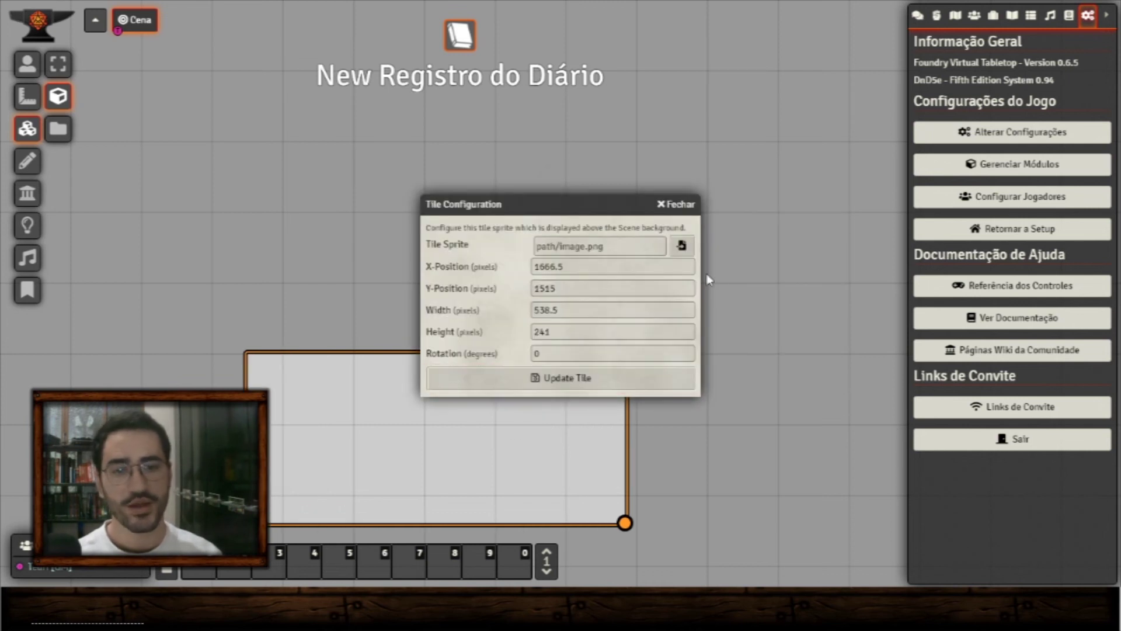
{"action": "left_click", "coordinate": [671, 206]}
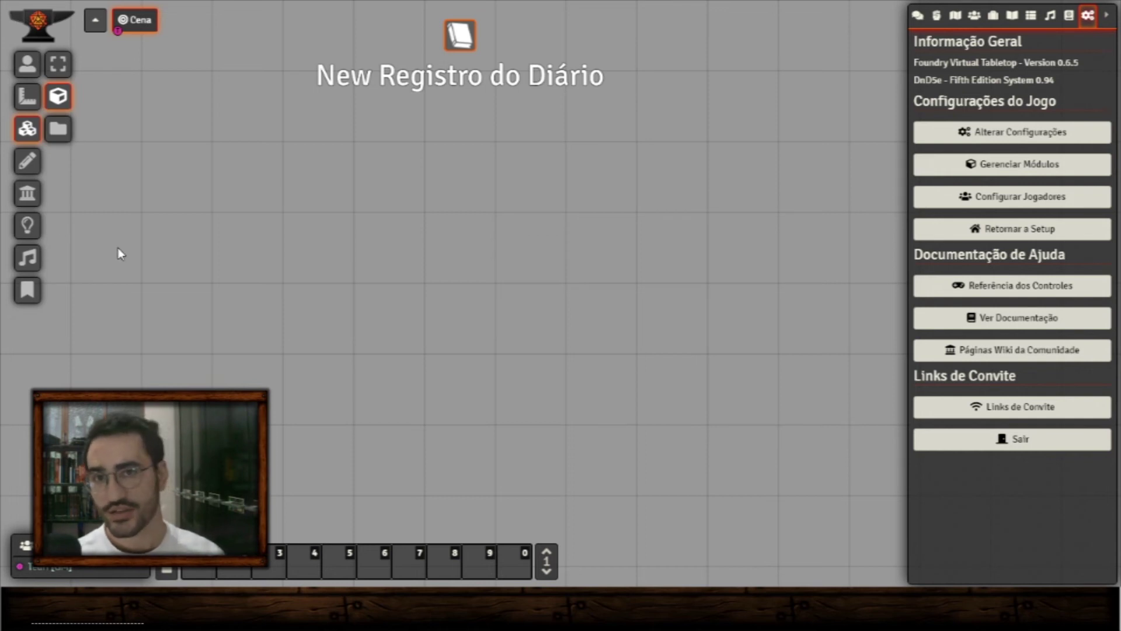
- Place the speckled tan, pine tree and green tree hex tiles on the scene from the Icones HexCrawl Clássico folder
{"action": "left_click", "coordinate": [57, 128]}
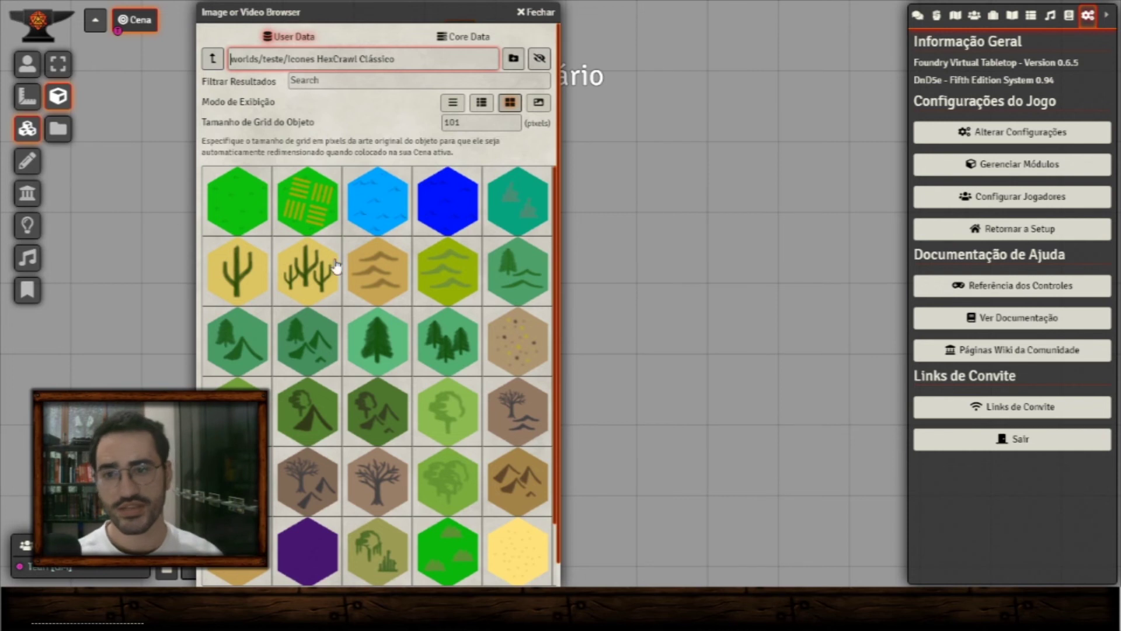
{"action": "scroll", "coordinate": [377, 403], "scroll_direction": "down", "scroll_amount": 2}
{"action": "scroll", "coordinate": [401, 456], "scroll_direction": "up", "scroll_amount": 2}
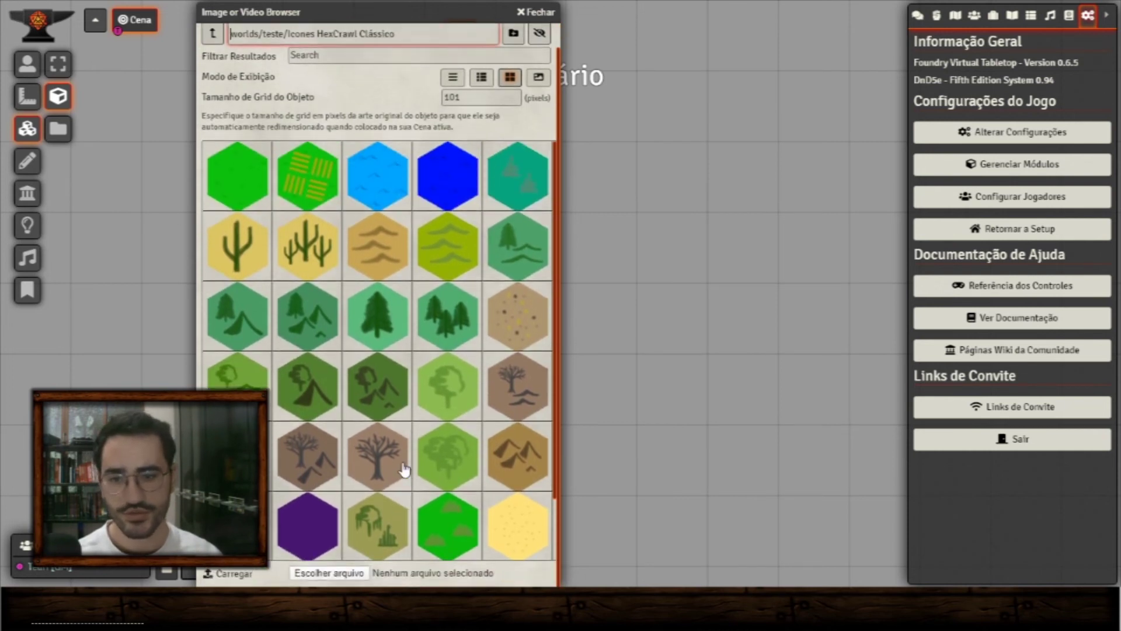
{"action": "scroll", "coordinate": [450, 400], "scroll_direction": "down", "scroll_amount": 3}
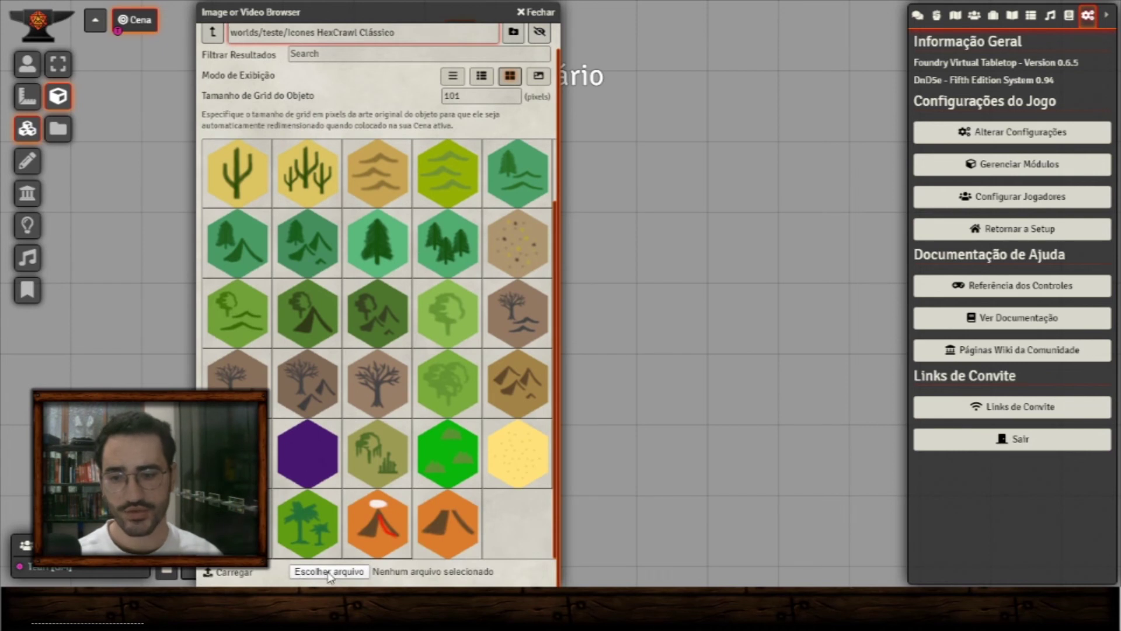
{"action": "scroll", "coordinate": [482, 345], "scroll_direction": "up", "scroll_amount": 1}
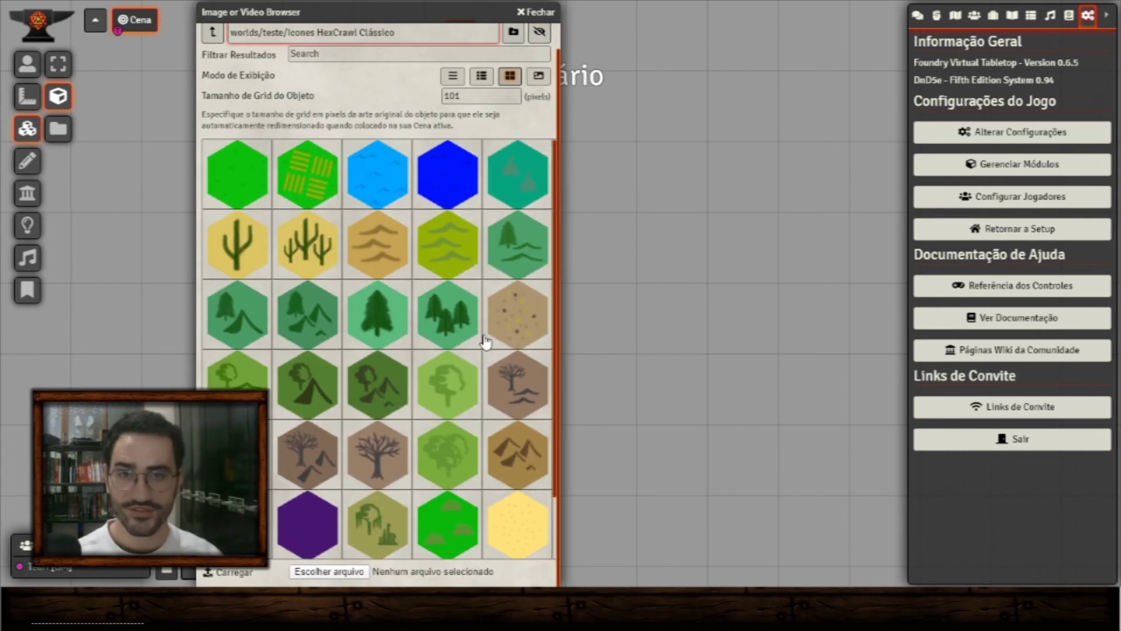
{"action": "left_click_drag", "start_coordinate": [542, 314], "coordinate": [159, 255]}
{"action": "left_click_drag", "start_coordinate": [376, 318], "coordinate": [106, 325]}
{"action": "left_click_drag", "start_coordinate": [237, 370], "coordinate": [101, 379]}
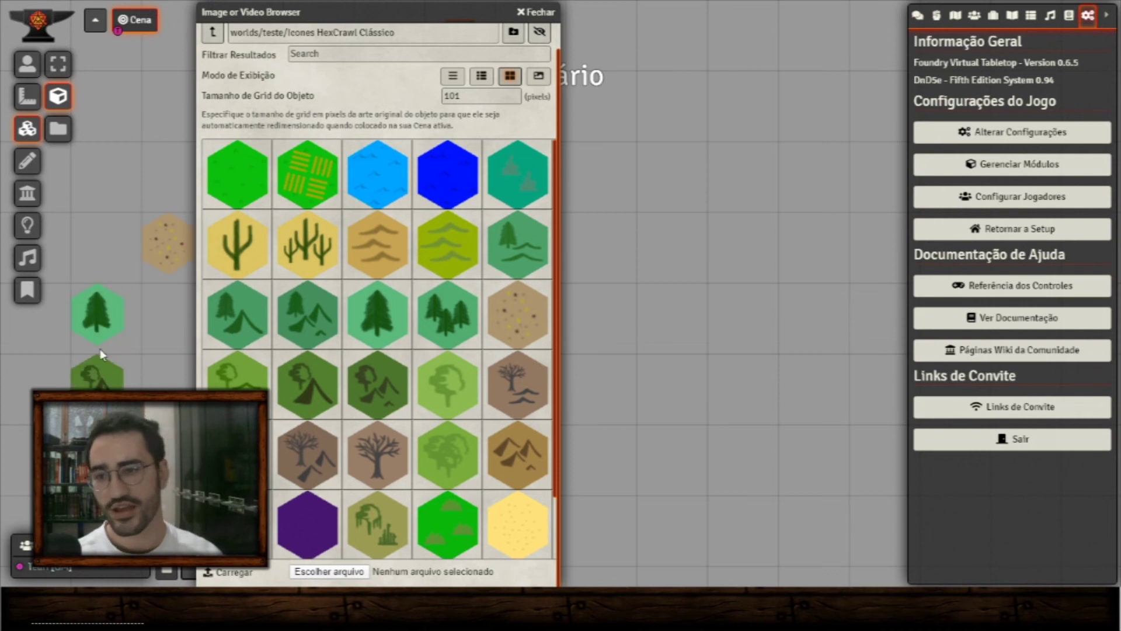
- Move the pine tree tile toward the middle of the scene, shrink it below one grid square and hide it from players
{"action": "left_click", "coordinate": [118, 307]}
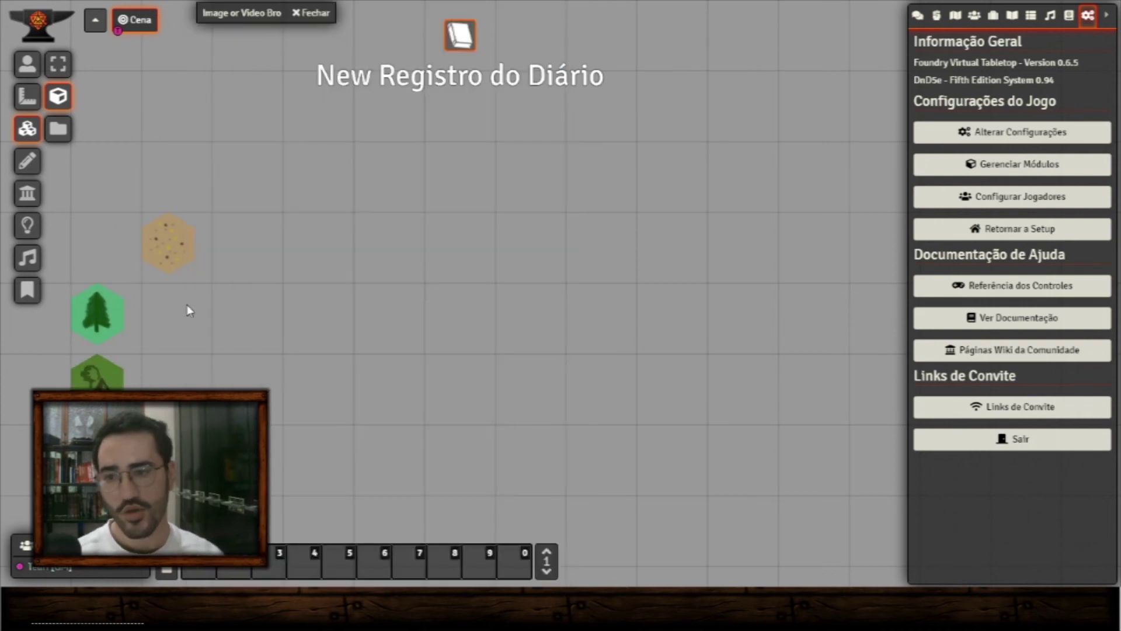
{"action": "left_click_drag", "start_coordinate": [104, 313], "coordinate": [354, 284]}
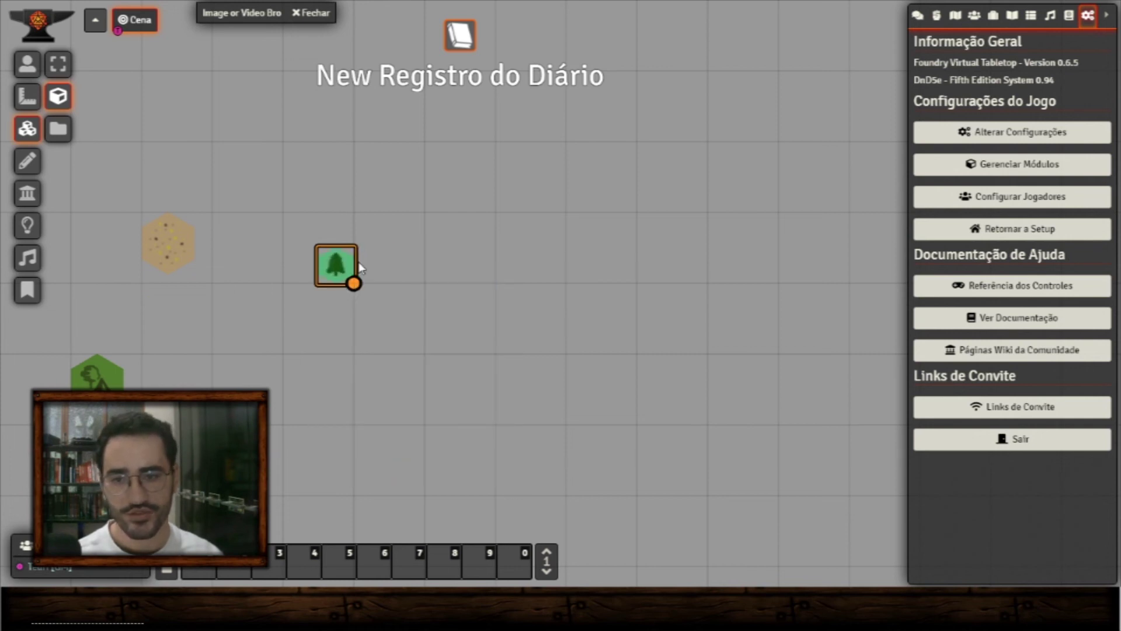
{"action": "right_click", "coordinate": [333, 260]}
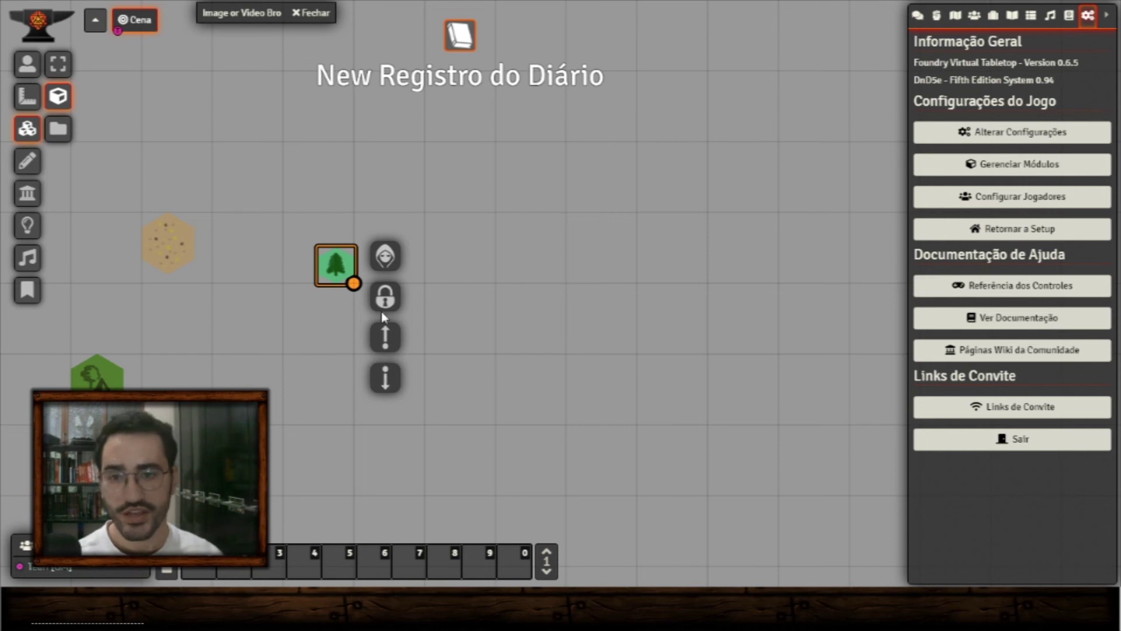
{"action": "left_click", "coordinate": [385, 255]}
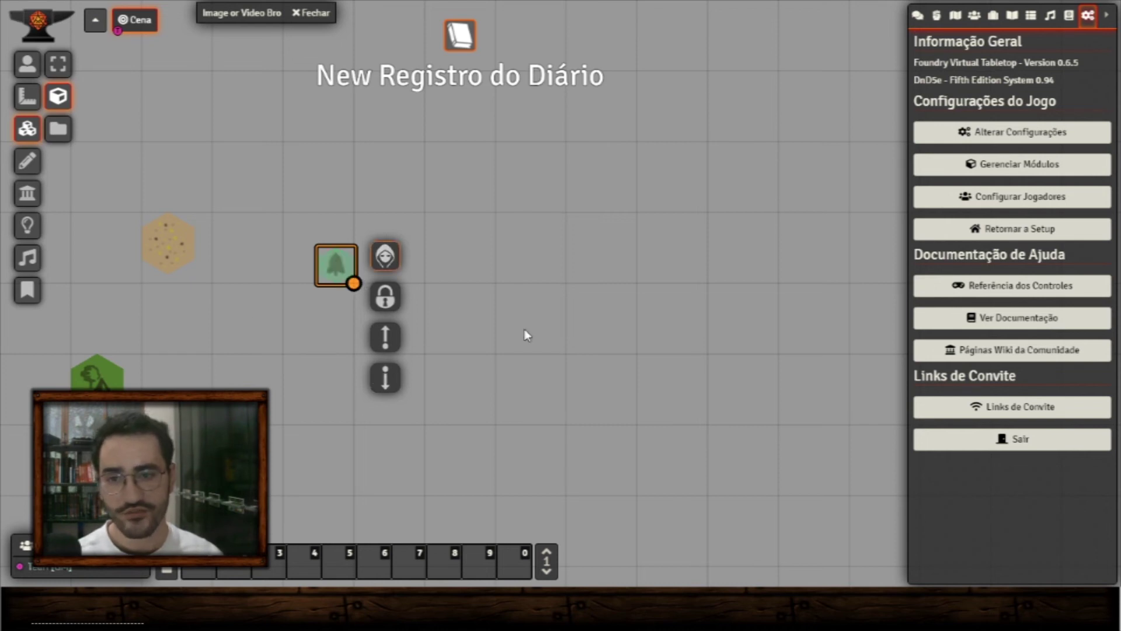
- Lock the pine tree tile, check it with the tile selection tool, and unlock it
{"action": "left_click", "coordinate": [408, 326]}
{"action": "left_click", "coordinate": [58, 64]}
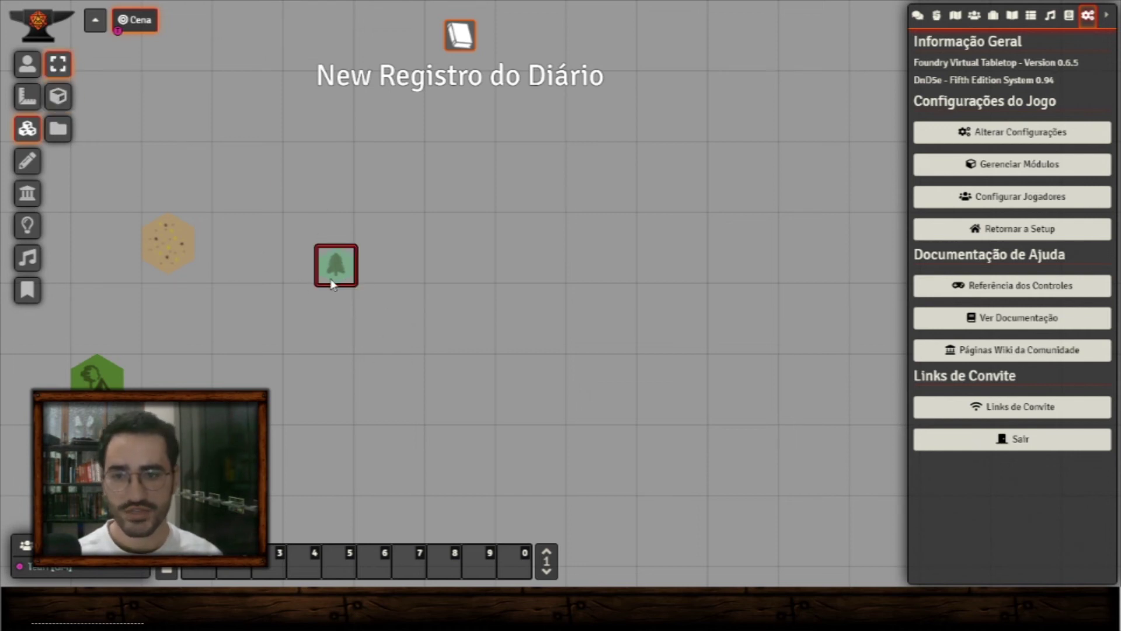
{"action": "right_click", "coordinate": [325, 247]}
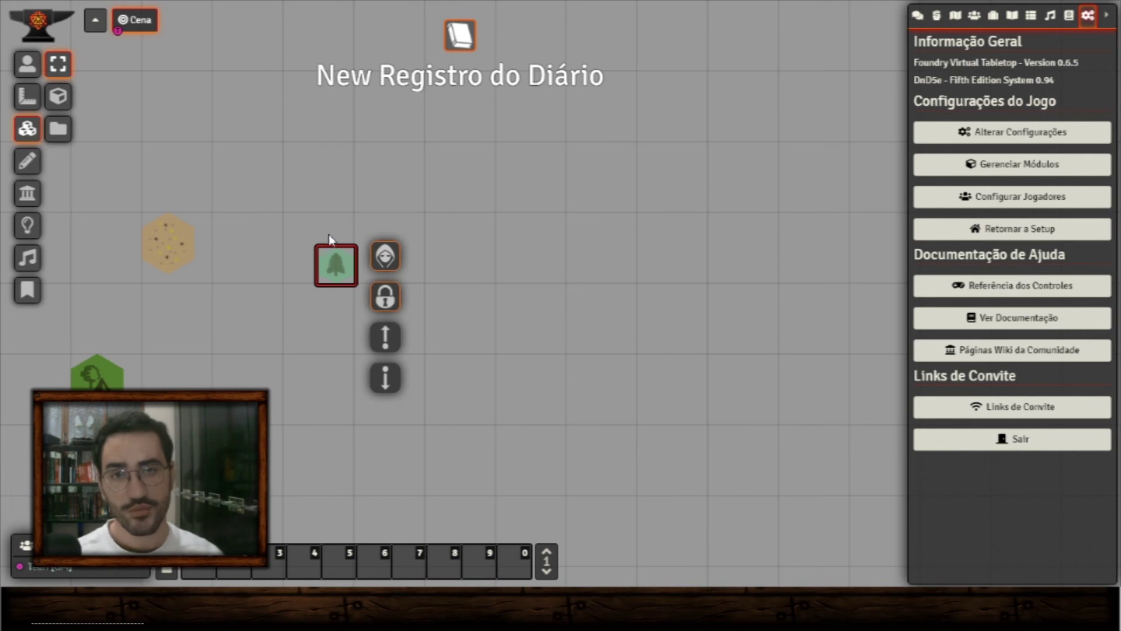
{"action": "left_click", "coordinate": [340, 267]}
{"action": "right_click", "coordinate": [341, 267]}
{"action": "left_click", "coordinate": [385, 297]}
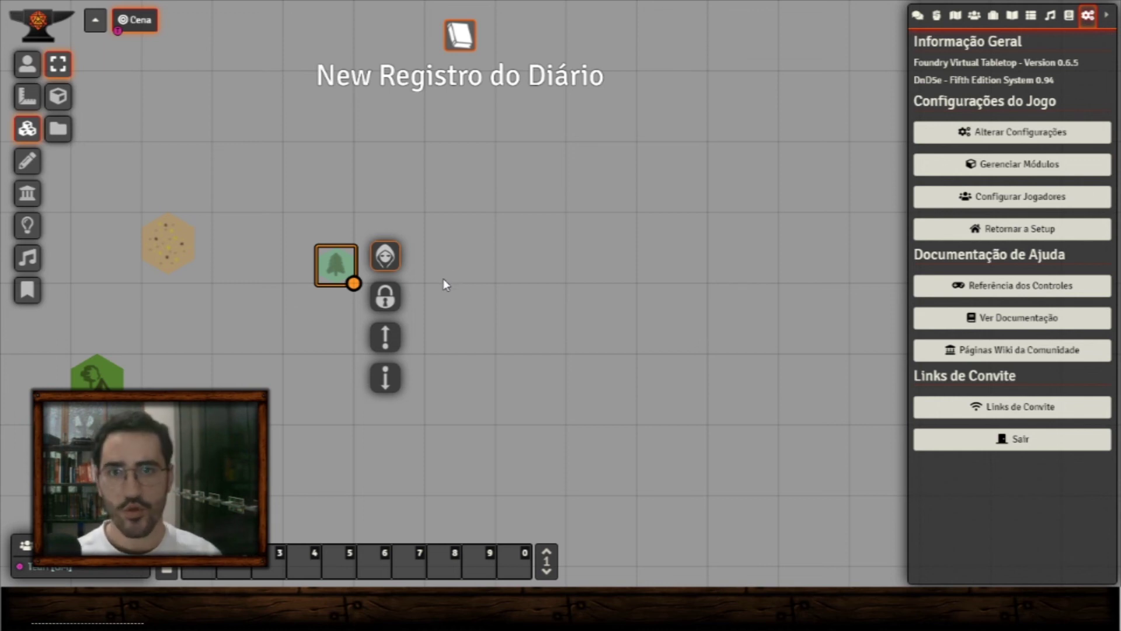
- Toggle the pine tree tile's visibility and return it to hidden
{"action": "right_click", "coordinate": [335, 268]}
{"action": "right_click", "coordinate": [355, 262]}
{"action": "left_click", "coordinate": [393, 251]}
{"action": "left_click", "coordinate": [386, 257]}
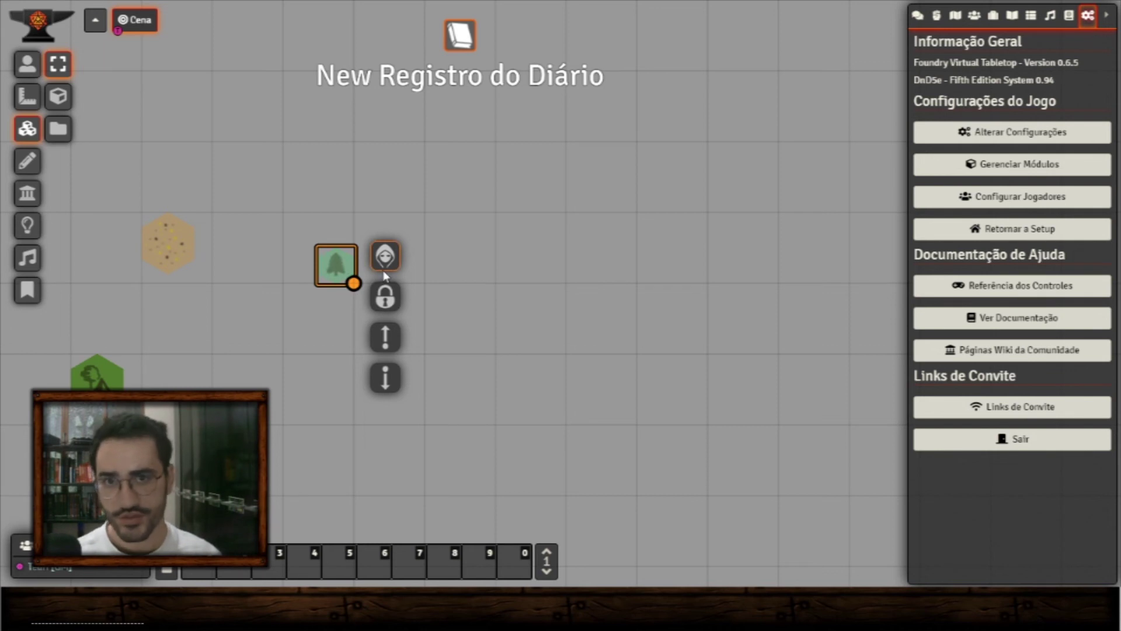
- Place a token of the Teste actor on the scene above the hidden tile and show its available status effects
{"action": "left_click", "coordinate": [974, 15]}
{"action": "left_click_drag", "start_coordinate": [927, 75], "coordinate": [483, 213]}
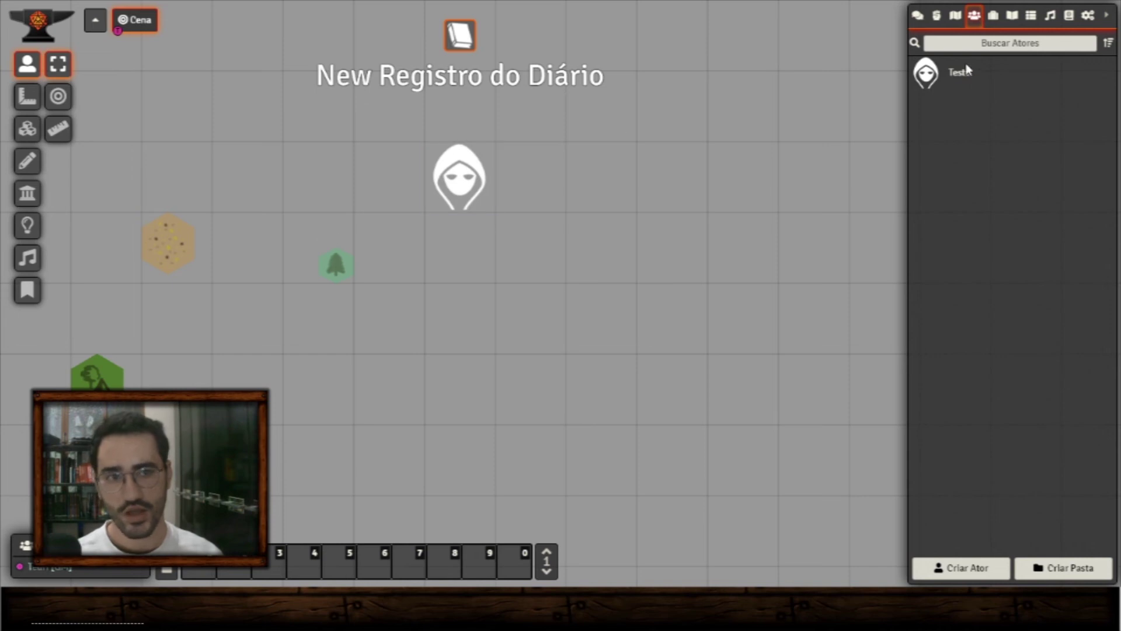
{"action": "right_click", "coordinate": [473, 201]}
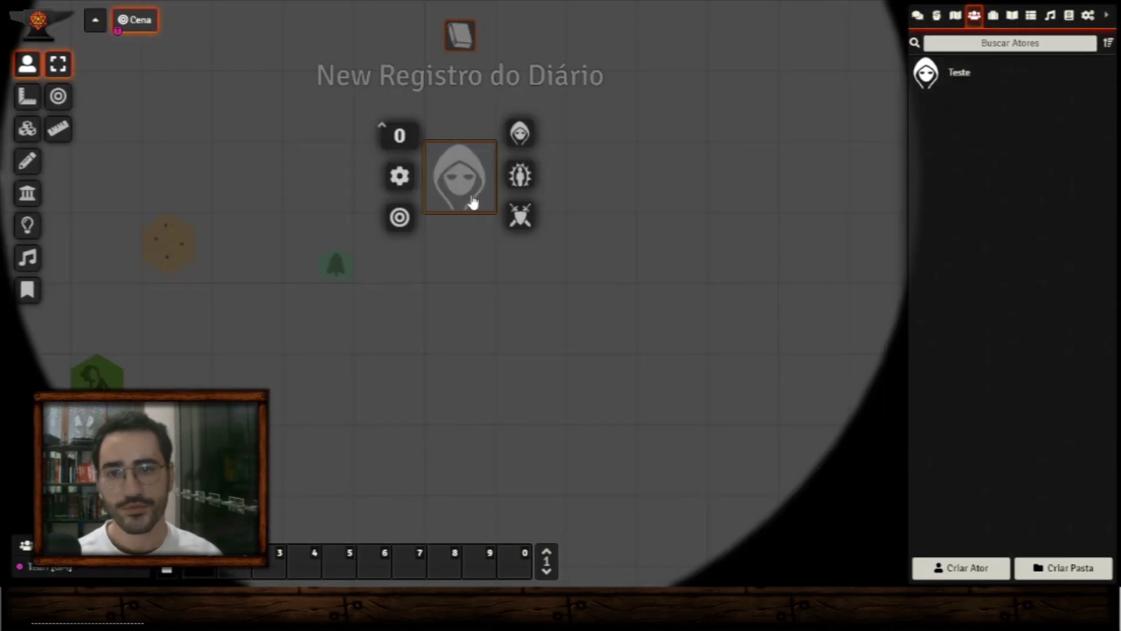
{"action": "left_click", "coordinate": [519, 174]}
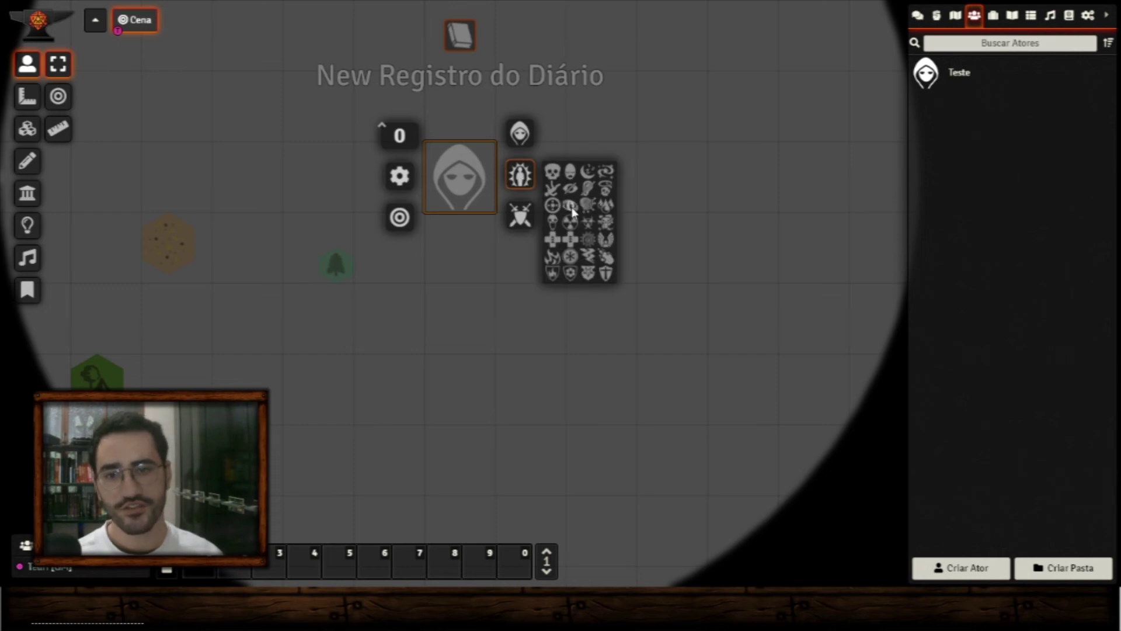
- Look at the Teste token's configuration, close it unchanged and set the token's elevation to 10
{"action": "left_click", "coordinate": [399, 175]}
{"action": "left_click_drag", "start_coordinate": [509, 199], "coordinate": [189, 170]}
{"action": "left_click", "coordinate": [400, 175]}
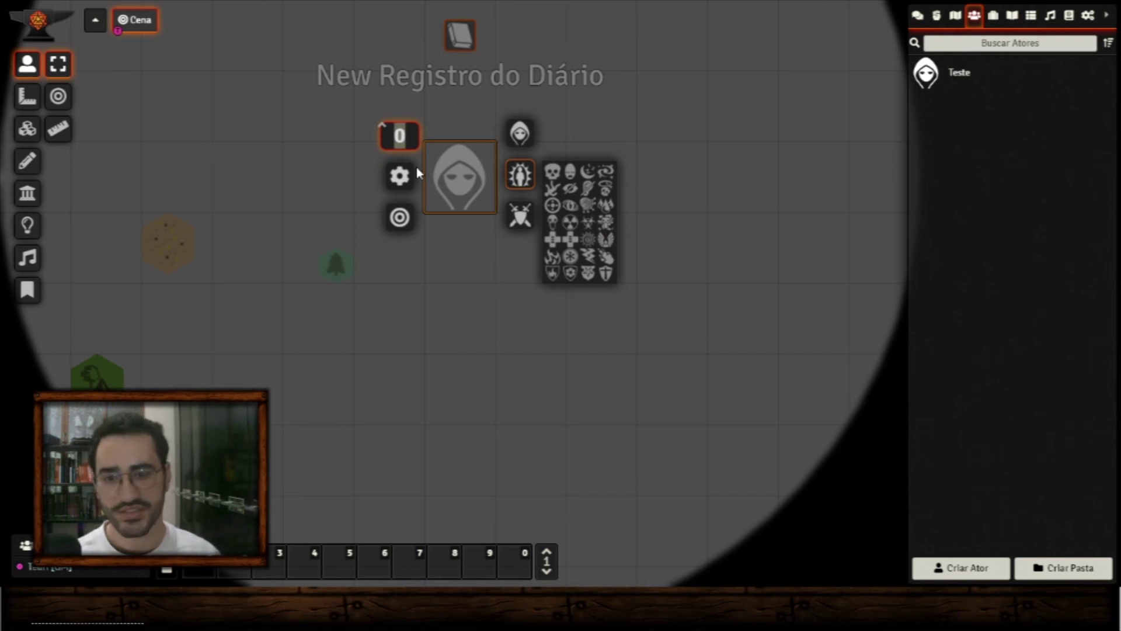
{"action": "type", "text": "10"}
{"action": "key", "text": "Return"}
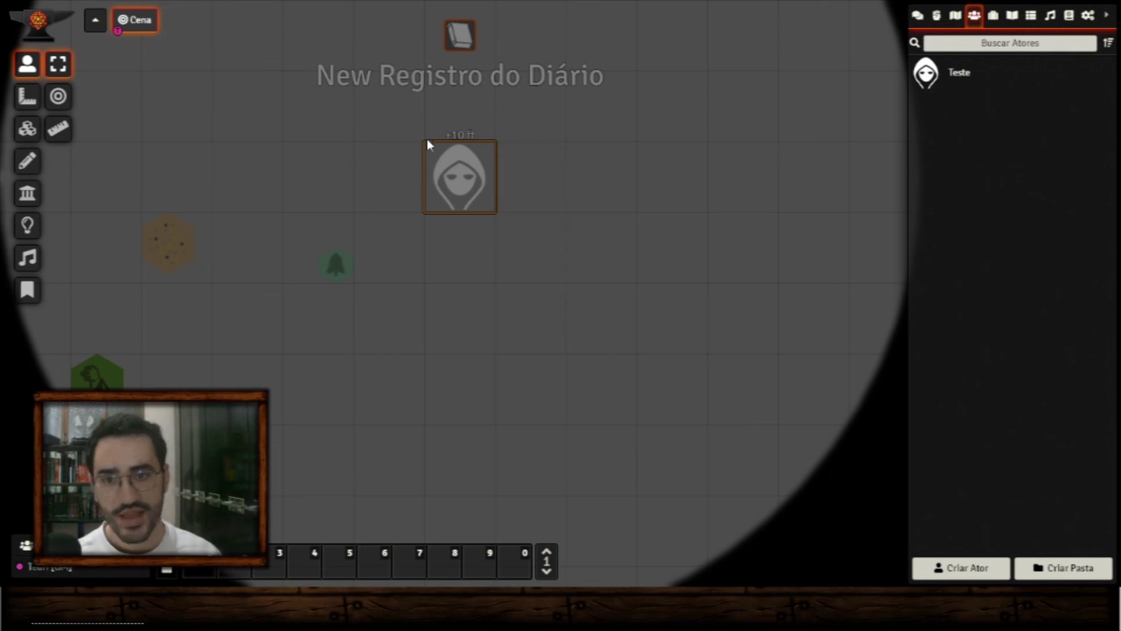
- Target the Teste token and toggle its visibility to hidden and back to visible
{"action": "right_click", "coordinate": [490, 180]}
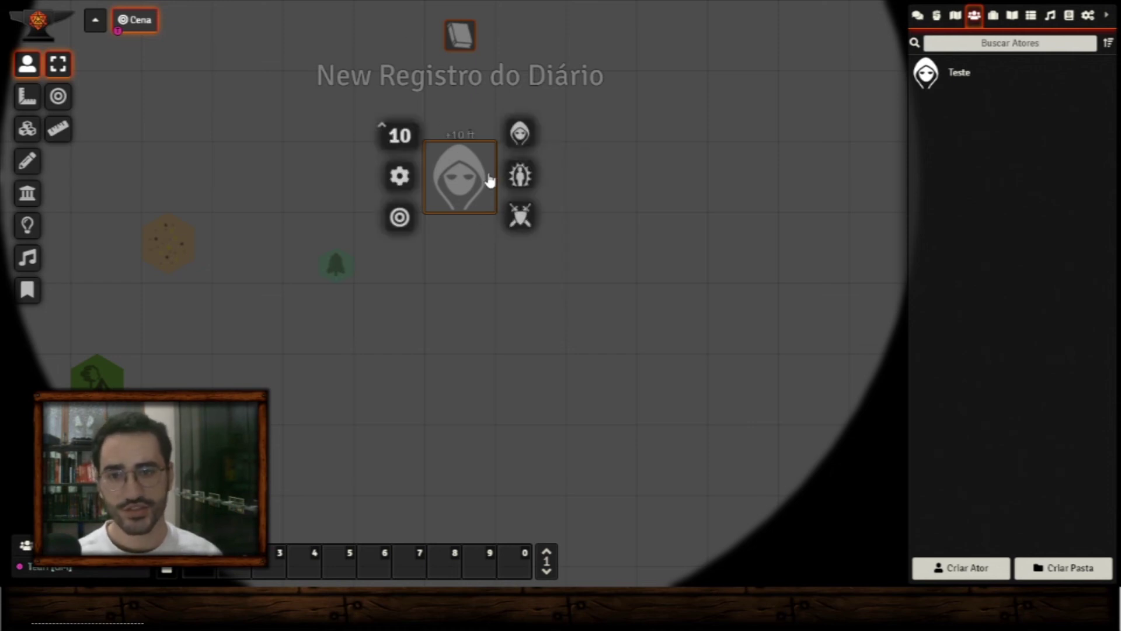
{"action": "left_click", "coordinate": [533, 135]}
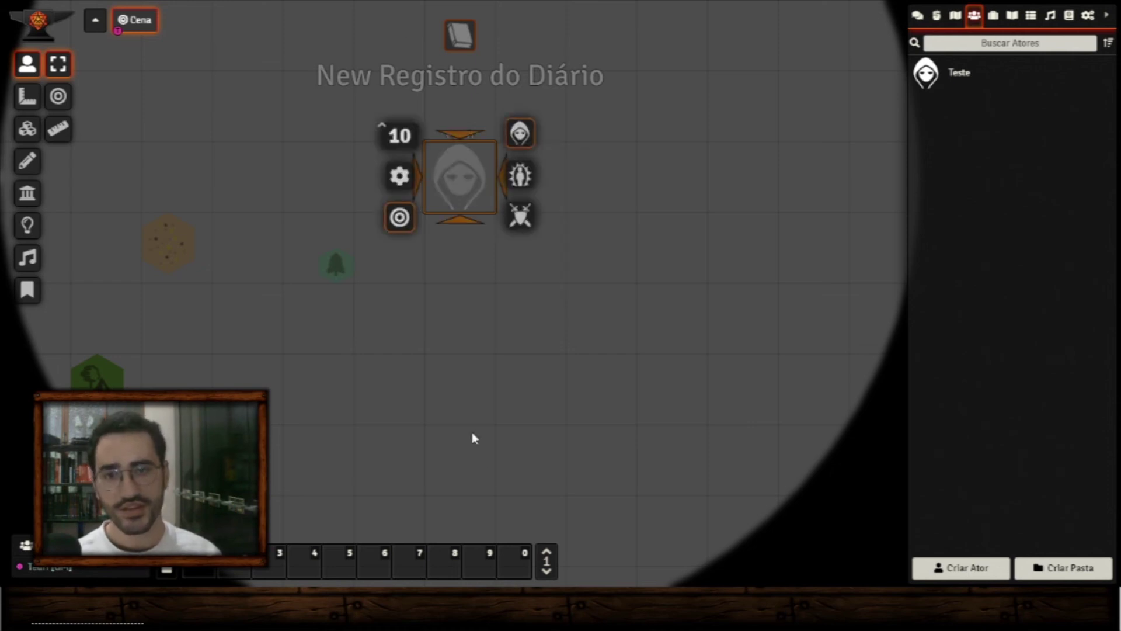
{"action": "left_click", "coordinate": [523, 142]}
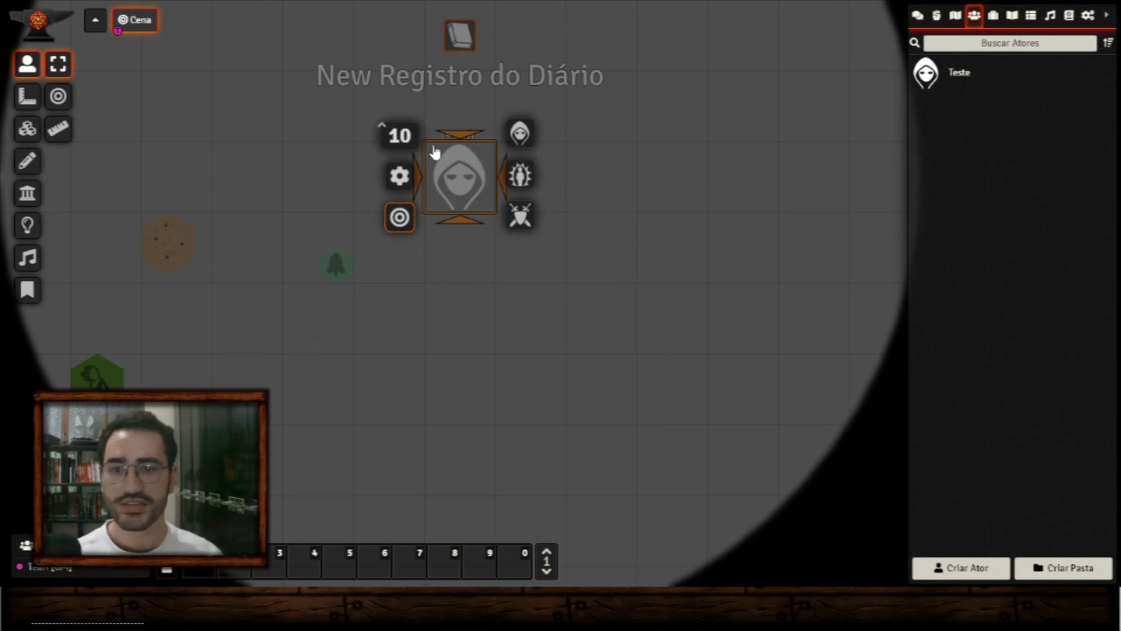
- Deselect the token with selection boxes over the empty scene, and select the pine tree tile
{"action": "left_click_drag", "start_coordinate": [425, 327], "coordinate": [306, 195]}
{"action": "left_click_drag", "start_coordinate": [356, 251], "coordinate": [347, 285]}
{"action": "left_click_drag", "start_coordinate": [298, 183], "coordinate": [405, 380]}
{"action": "left_click_drag", "start_coordinate": [406, 474], "coordinate": [99, 161]}
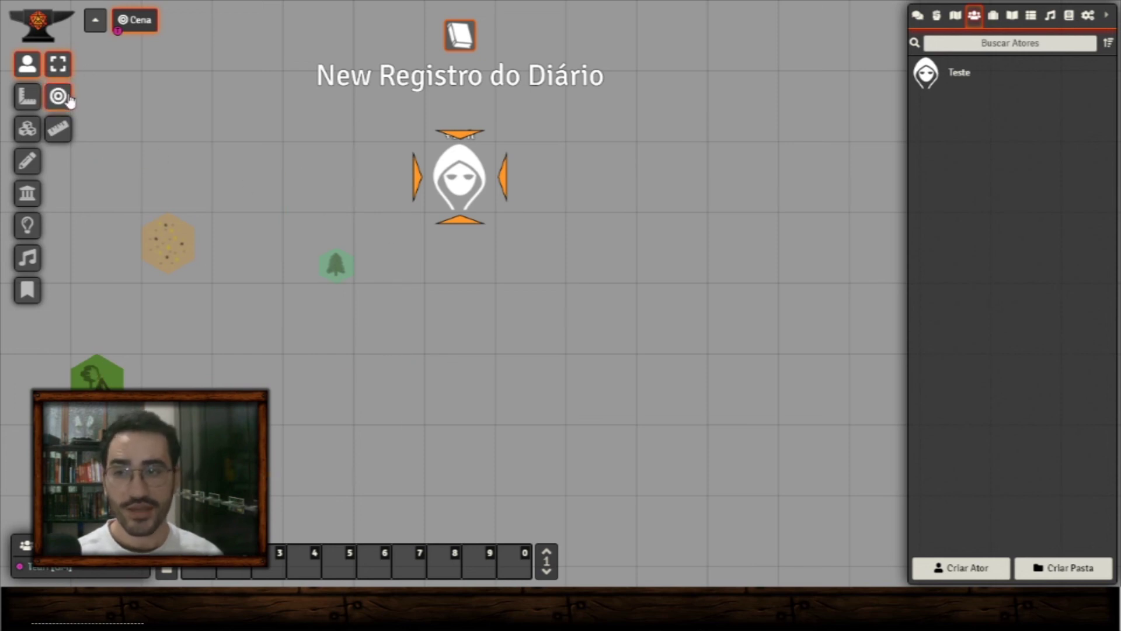
{"action": "left_click_drag", "start_coordinate": [505, 396], "coordinate": [414, 285]}
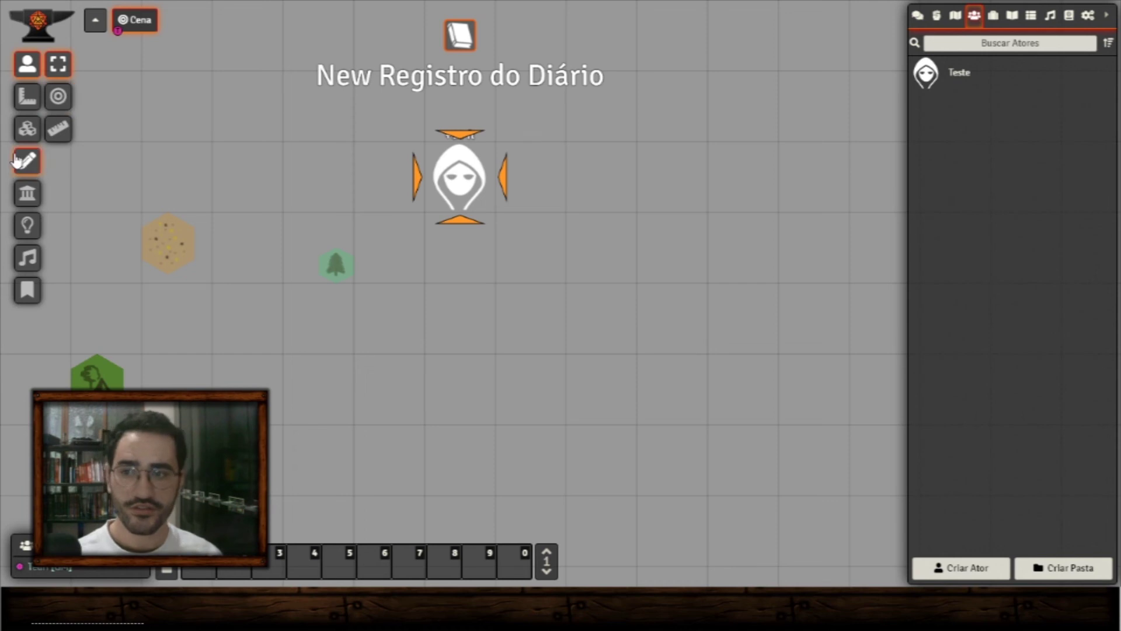
{"action": "left_click", "coordinate": [26, 127]}
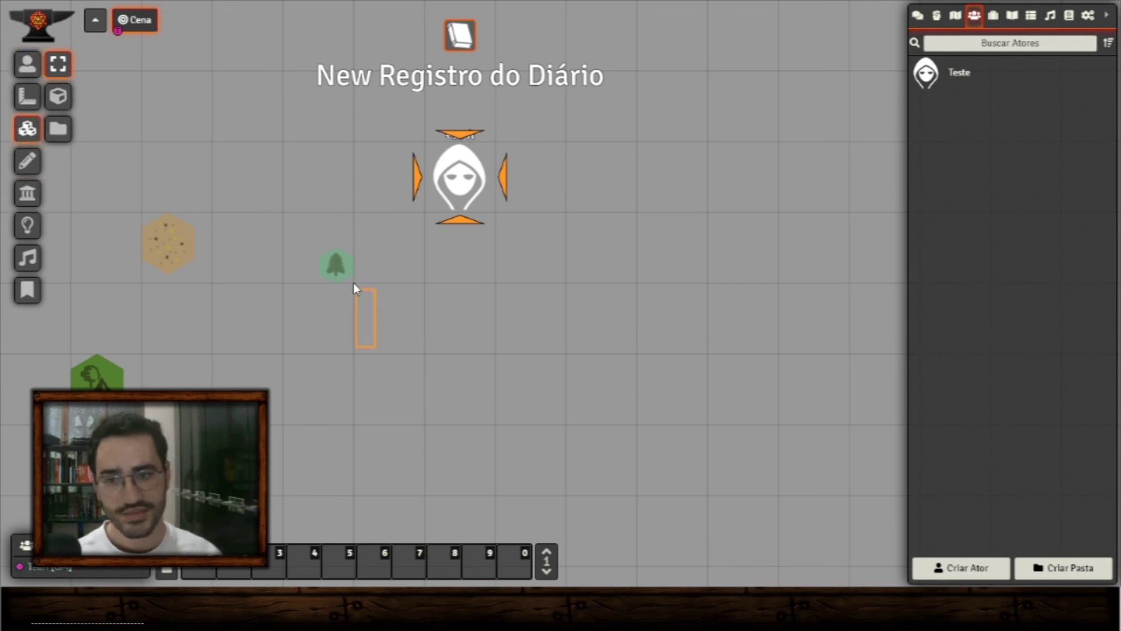
{"action": "left_click", "coordinate": [344, 265]}
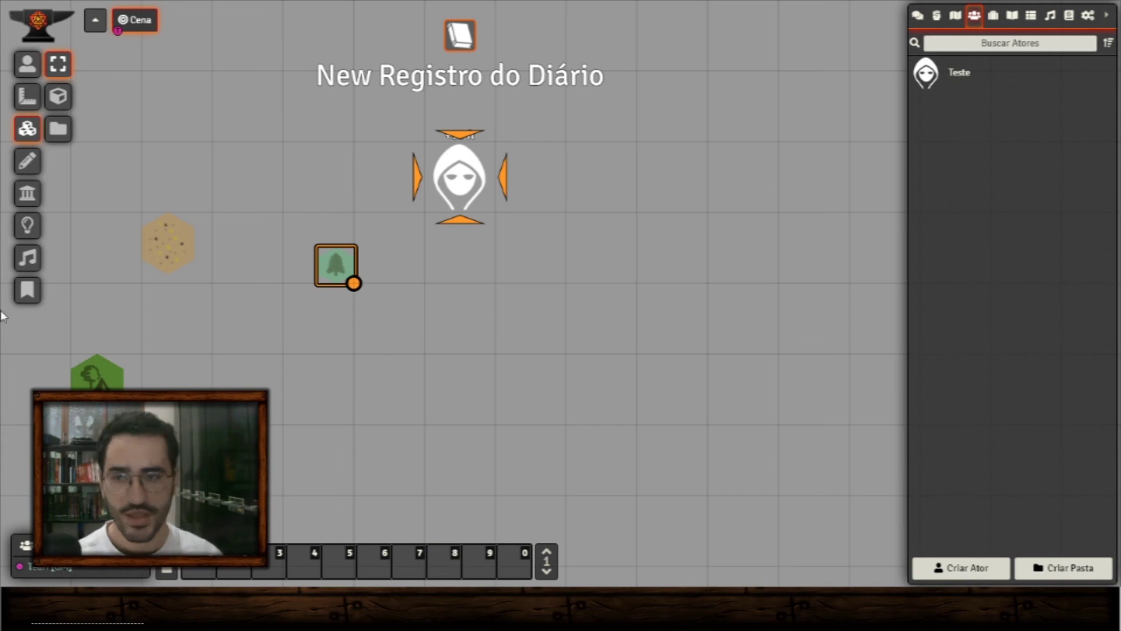
- Draw a tall rectangle, a wavy freehand line and a large text box around the pine tree tile
{"action": "left_click", "coordinate": [27, 161]}
{"action": "left_click", "coordinate": [58, 97]}
{"action": "left_click_drag", "start_coordinate": [196, 179], "coordinate": [281, 308]}
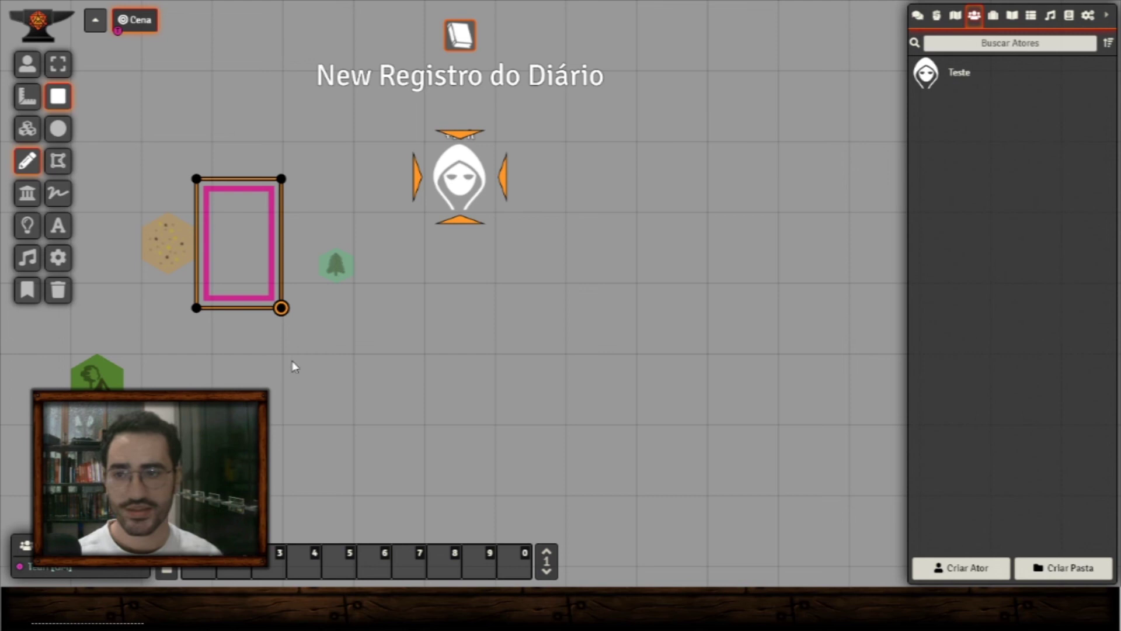
{"action": "left_click", "coordinate": [58, 192]}
{"action": "mouse_move", "coordinate": [273, 397]}
{"action": "left_mouse_down"}
{"action": "mouse_move", "coordinate": [383, 382]}
{"action": "mouse_move", "coordinate": [538, 318]}
{"action": "left_mouse_up"}
{"action": "left_click", "coordinate": [58, 225]}
{"action": "left_click_drag", "start_coordinate": [175, 70], "coordinate": [372, 337]}
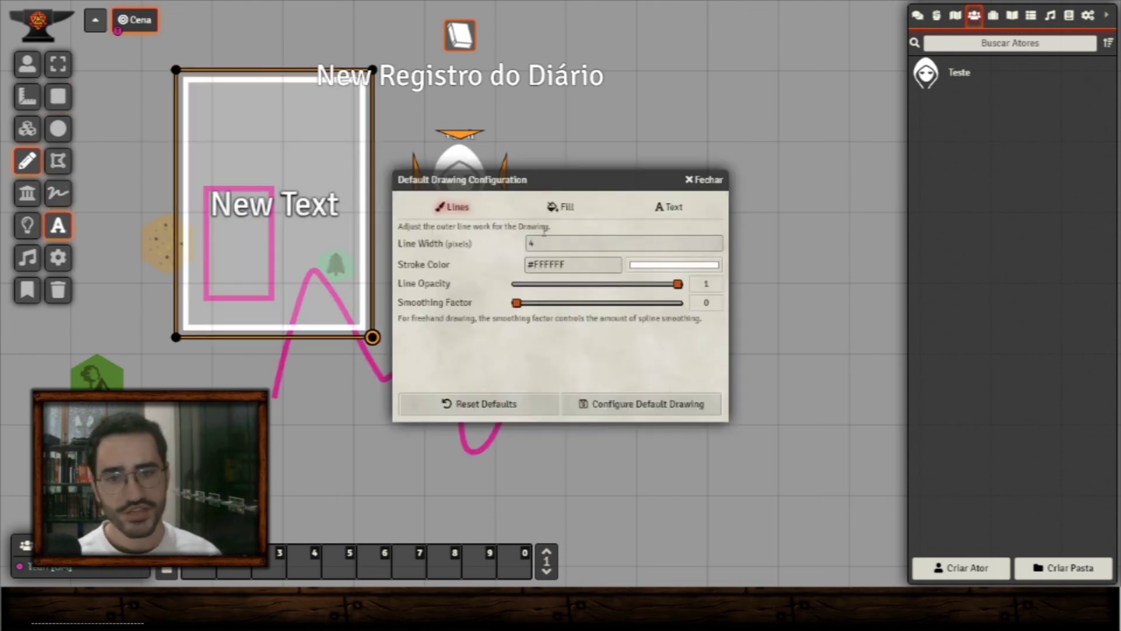
- Close the default drawing configuration without changes and clear all drawings from the scene
{"action": "left_click_drag", "start_coordinate": [574, 183], "coordinate": [470, 228]}
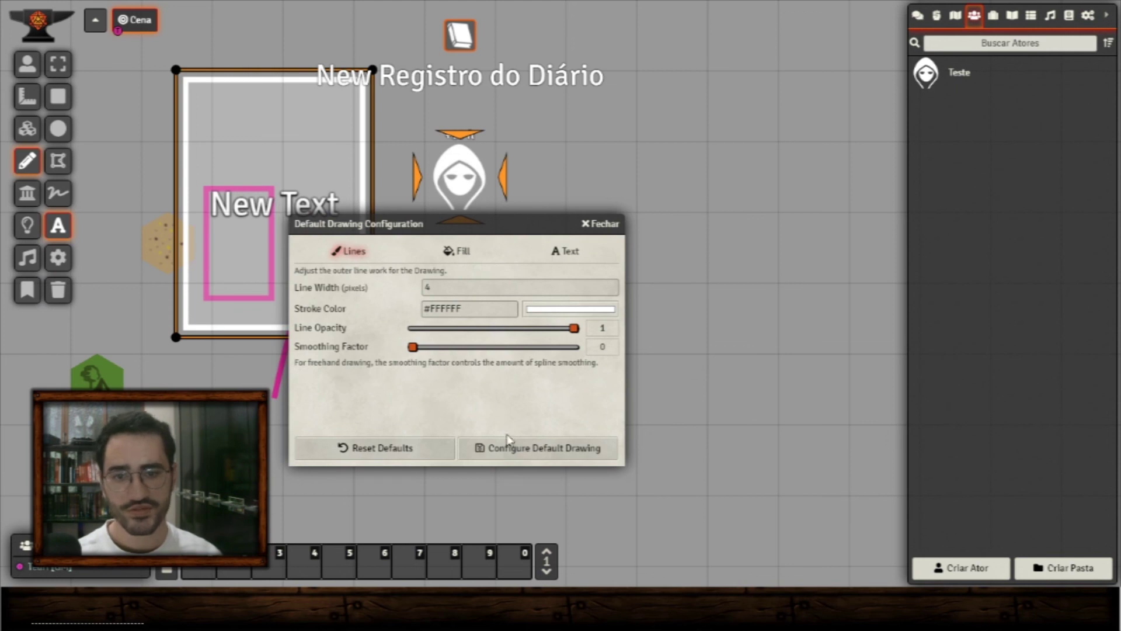
{"action": "left_click", "coordinate": [597, 234]}
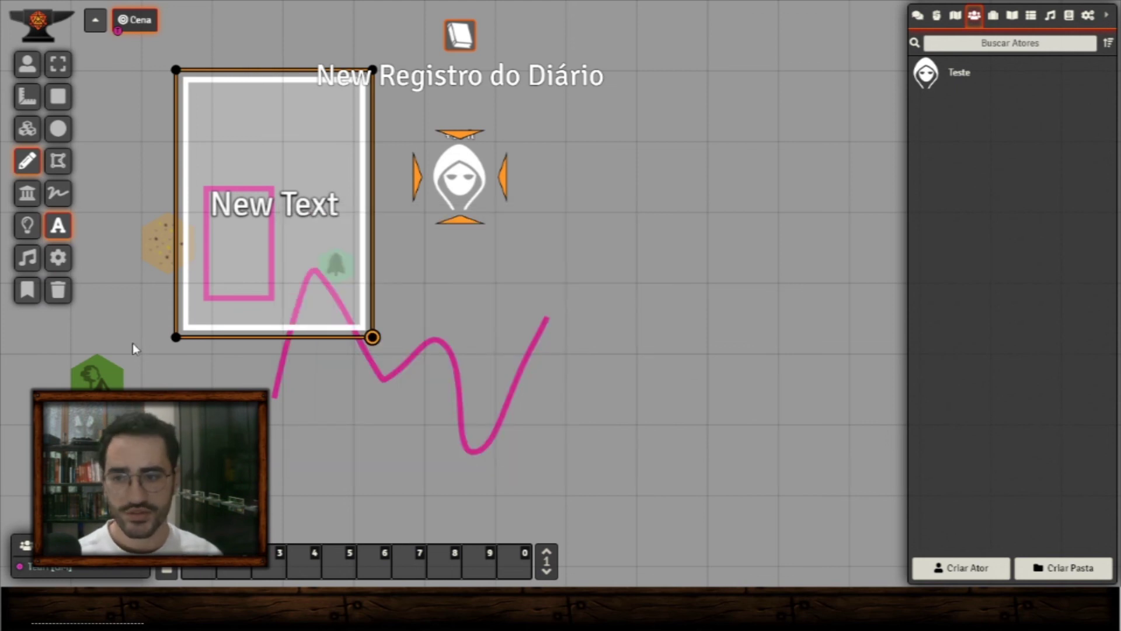
{"action": "left_click", "coordinate": [58, 290]}
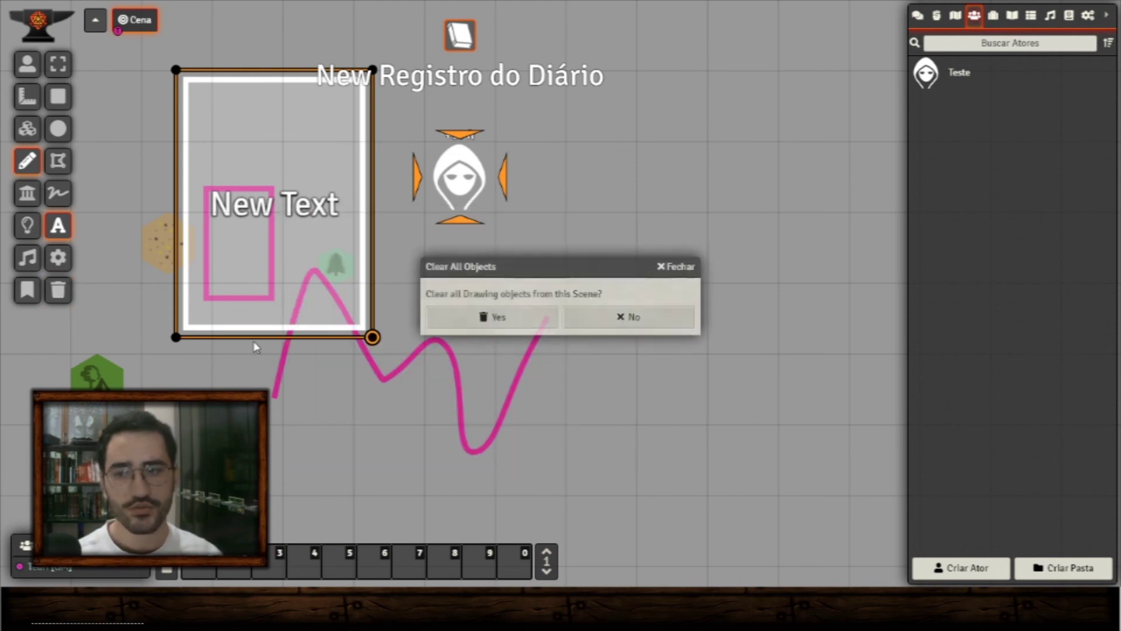
{"action": "left_click", "coordinate": [516, 332]}
- Draw a diagonal basic wall below the pine tree tile and a diagonal door segment above it
{"action": "left_click", "coordinate": [26, 194]}
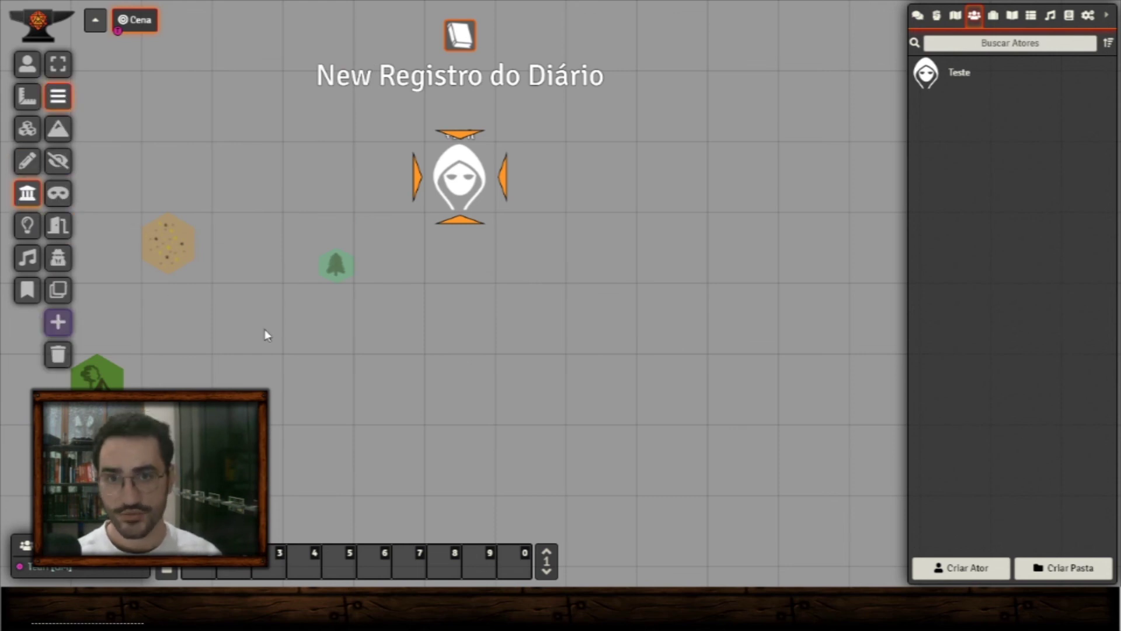
{"action": "left_click_drag", "start_coordinate": [265, 292], "coordinate": [345, 456]}
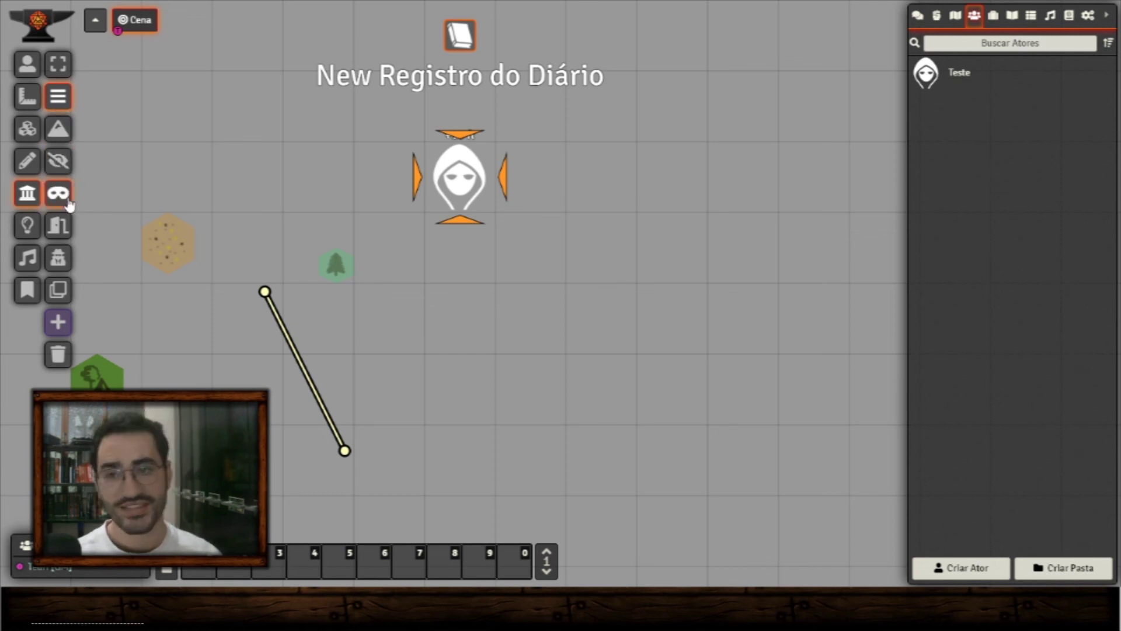
{"action": "left_click", "coordinate": [68, 232]}
{"action": "left_click_drag", "start_coordinate": [256, 150], "coordinate": [362, 220]}
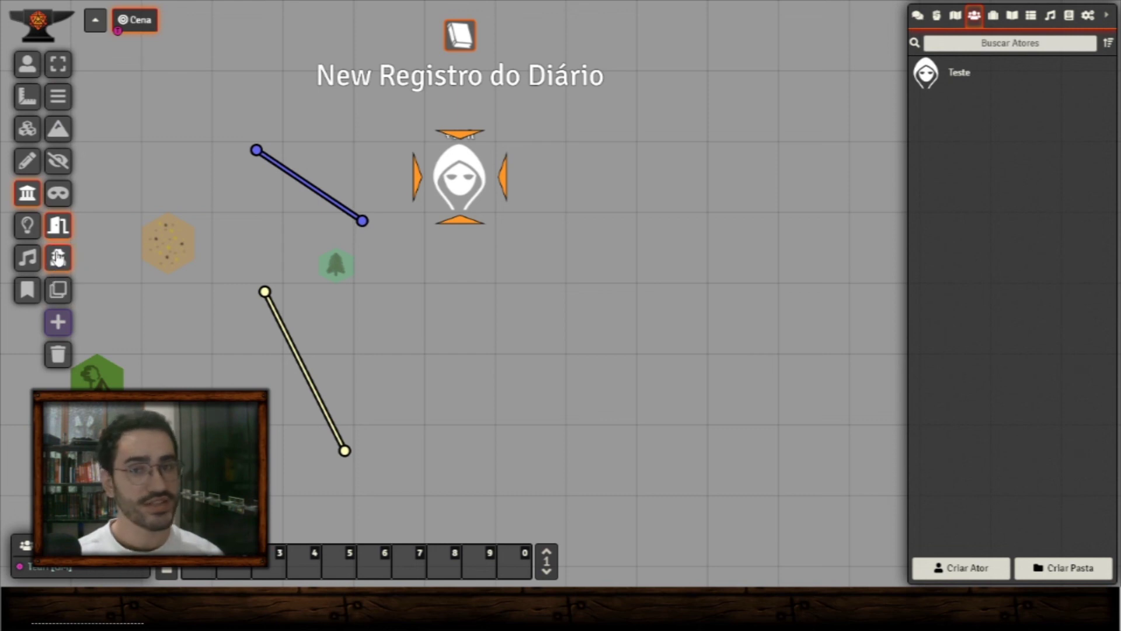
- Clear all wall objects from the scene
{"action": "left_click", "coordinate": [58, 354]}
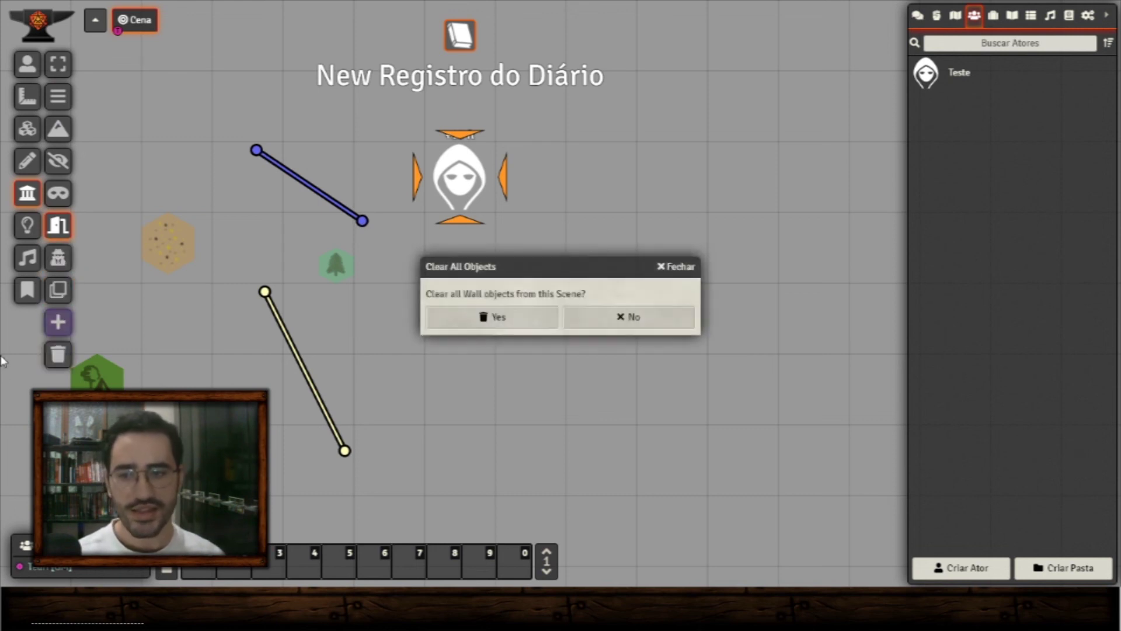
{"action": "left_click", "coordinate": [535, 324]}
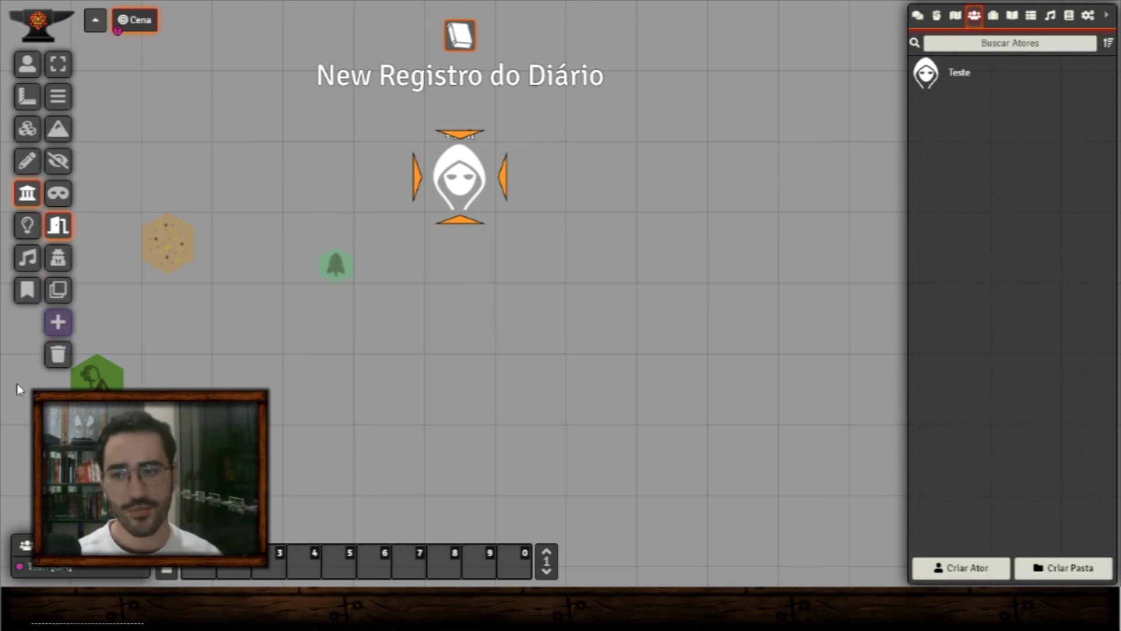
- Place a wide light source just beside the pine tree tile and view the scene with the token controls
{"action": "left_click", "coordinate": [27, 225]}
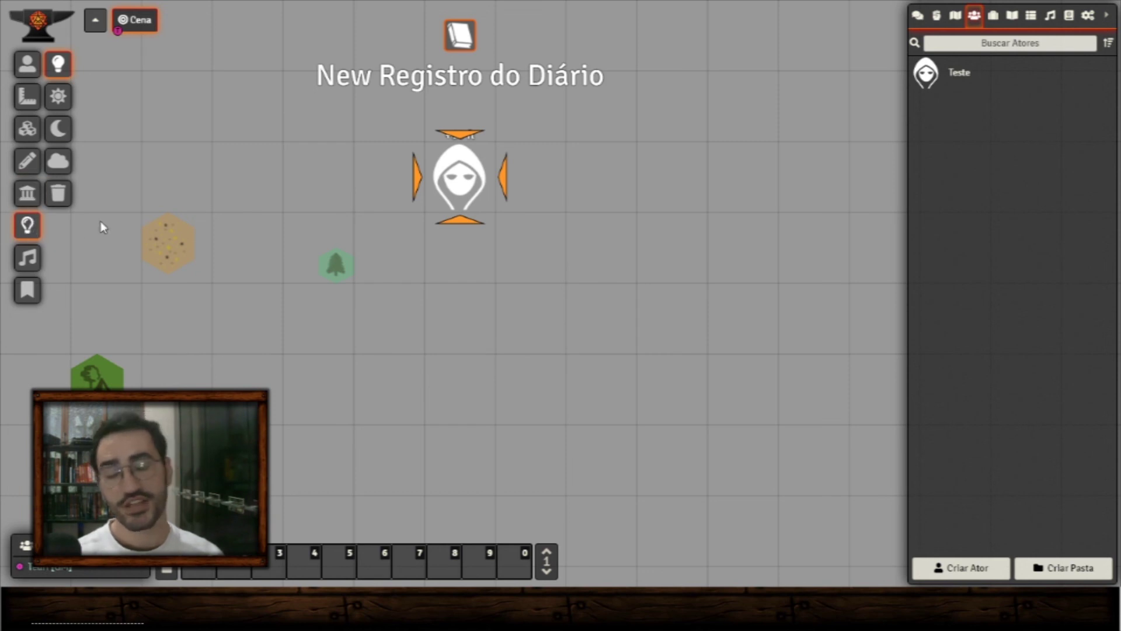
{"action": "left_click_drag", "start_coordinate": [290, 280], "coordinate": [438, 458]}
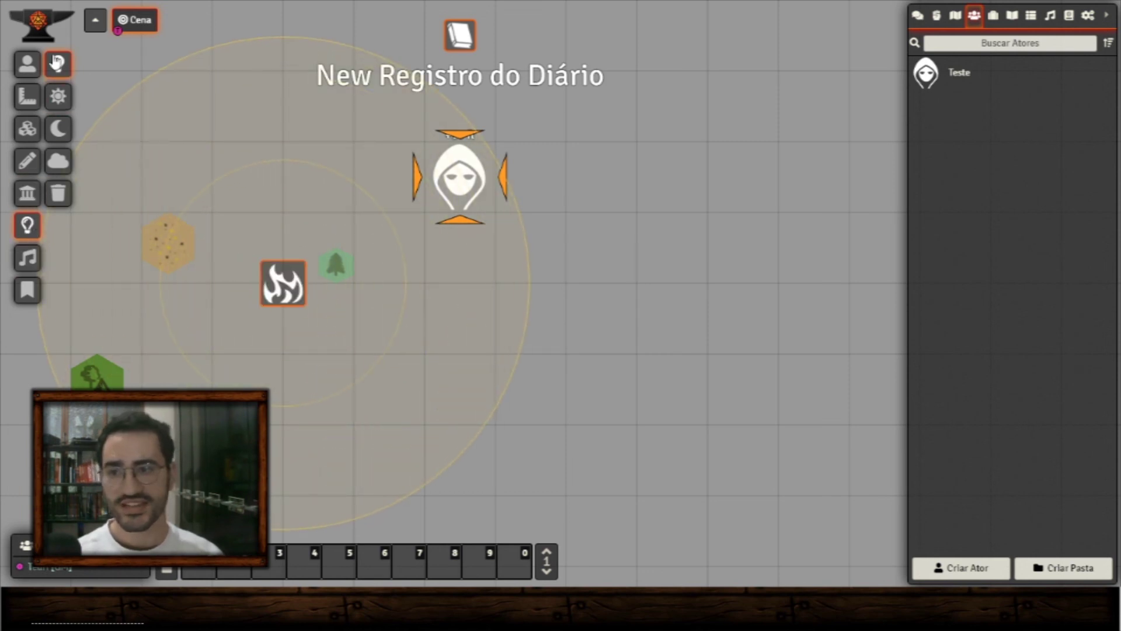
{"action": "left_click", "coordinate": [27, 64]}
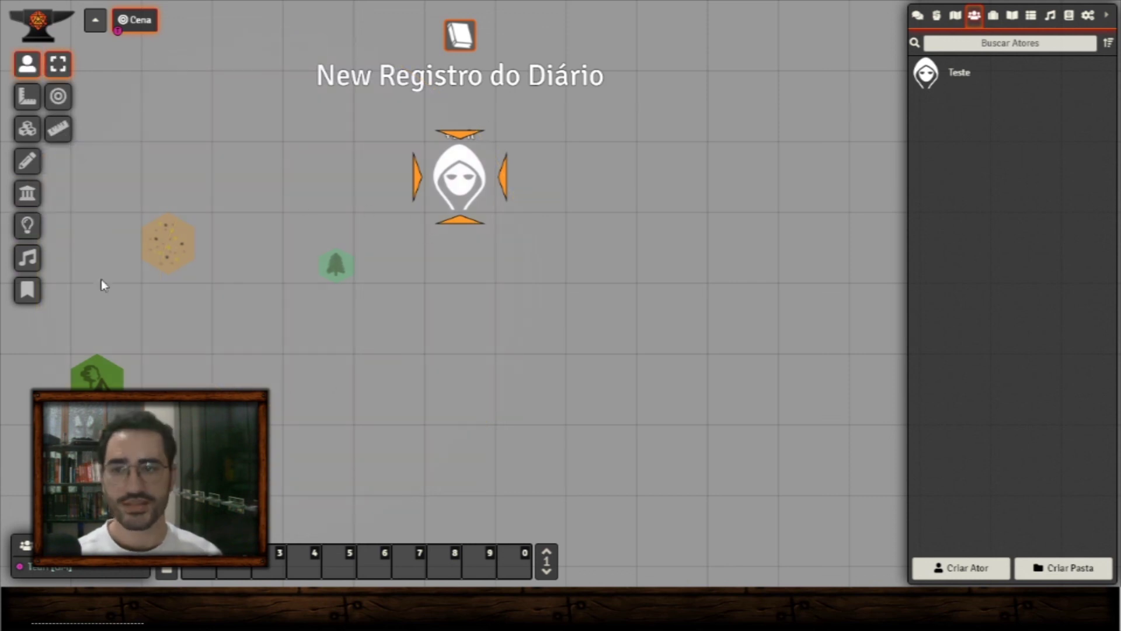
- Switch the scene to night darkness and place a second light source in the dark area diagonally below the first
{"action": "left_click", "coordinate": [27, 226]}
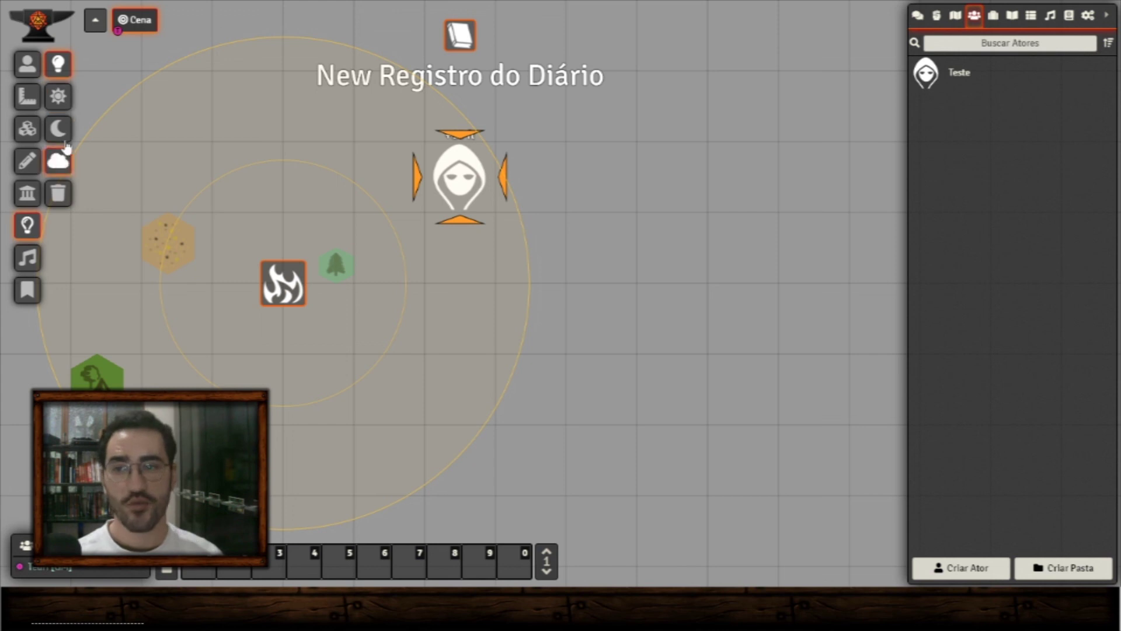
{"action": "scroll", "coordinate": [247, 284], "scroll_direction": "down", "scroll_amount": 5}
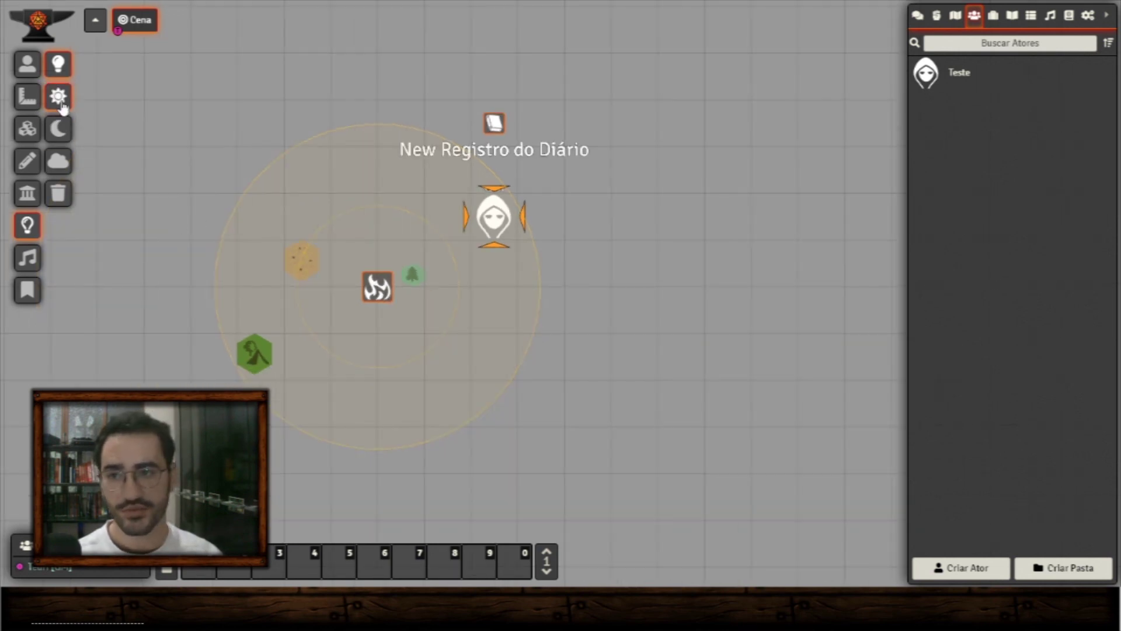
{"action": "left_click", "coordinate": [65, 138]}
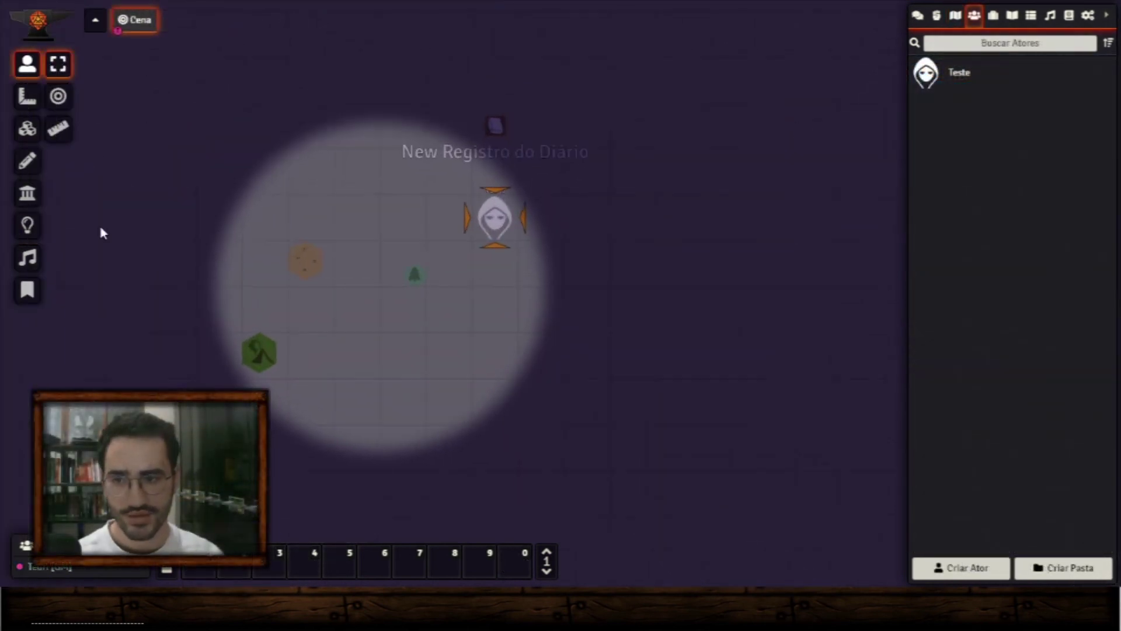
{"action": "left_click", "coordinate": [27, 225]}
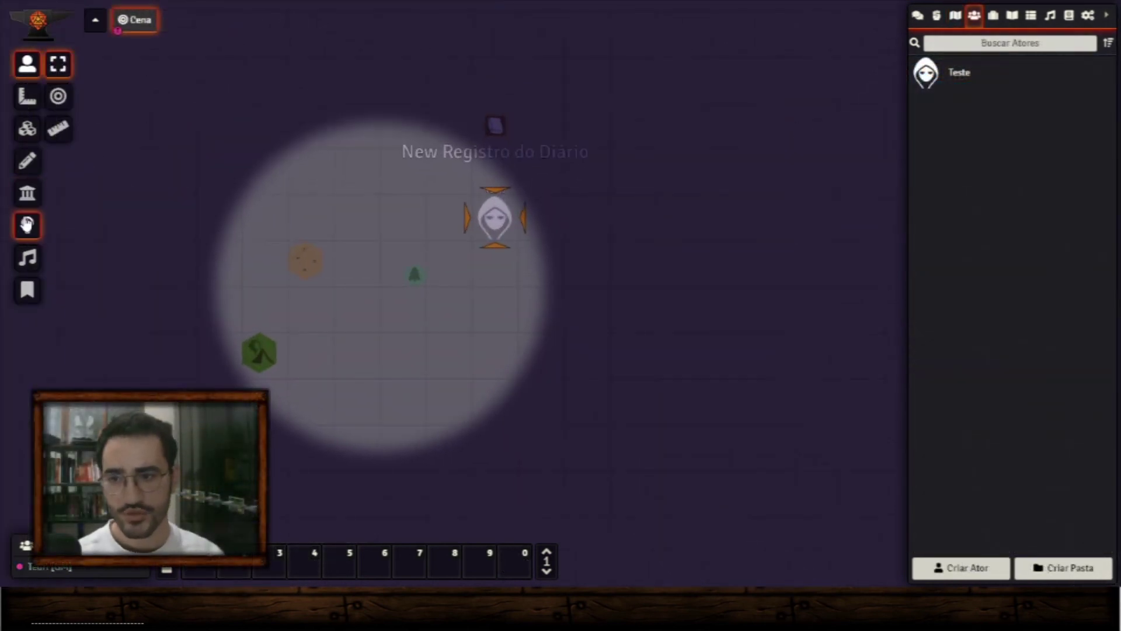
{"action": "left_click_drag", "start_coordinate": [679, 519], "coordinate": [580, 411]}
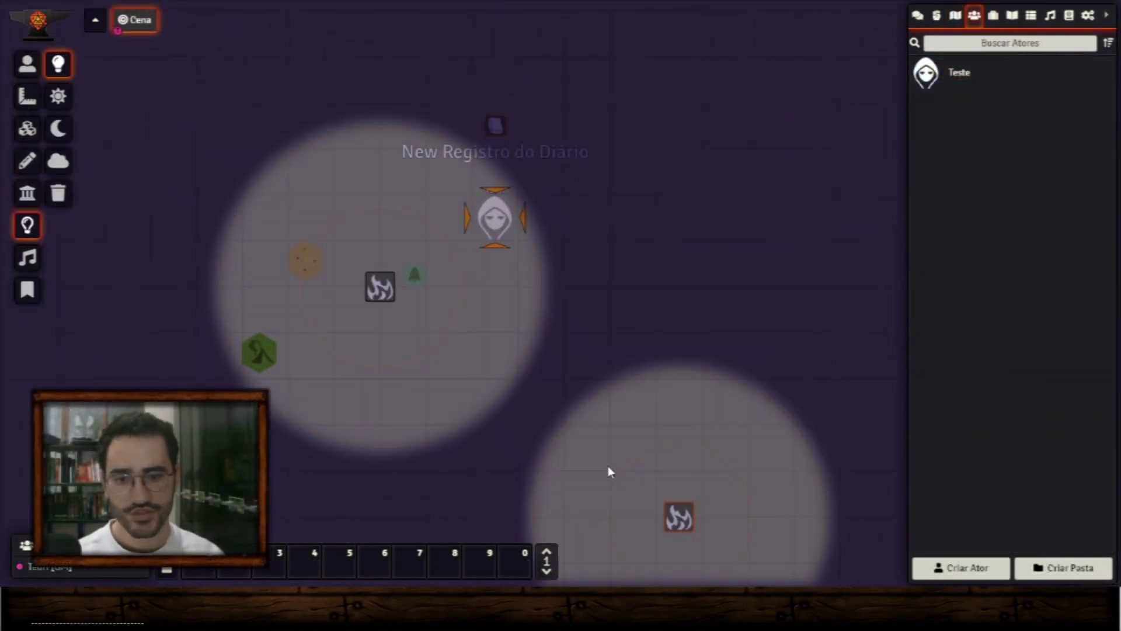
- Draw a vertical basic wall between the first light source and the pine tree tile, and check its effect on the light
{"action": "scroll", "coordinate": [608, 468], "scroll_direction": "down", "scroll_amount": 3}
{"action": "left_click", "coordinate": [27, 192]}
{"action": "left_click_drag", "start_coordinate": [407, 352], "coordinate": [410, 226]}
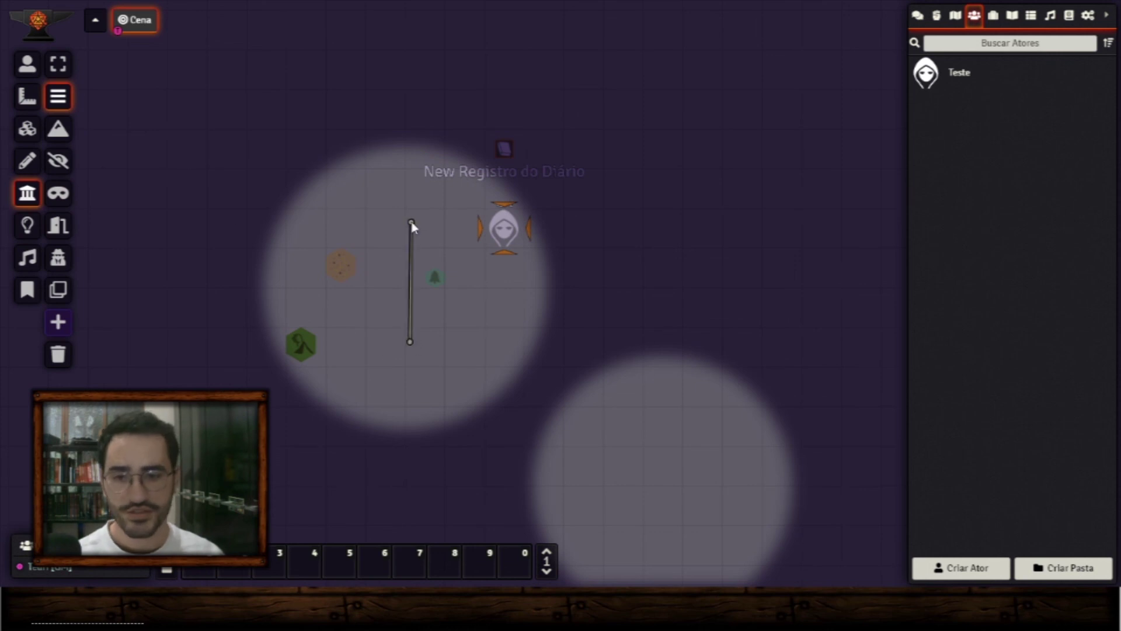
{"action": "left_click", "coordinate": [27, 225]}
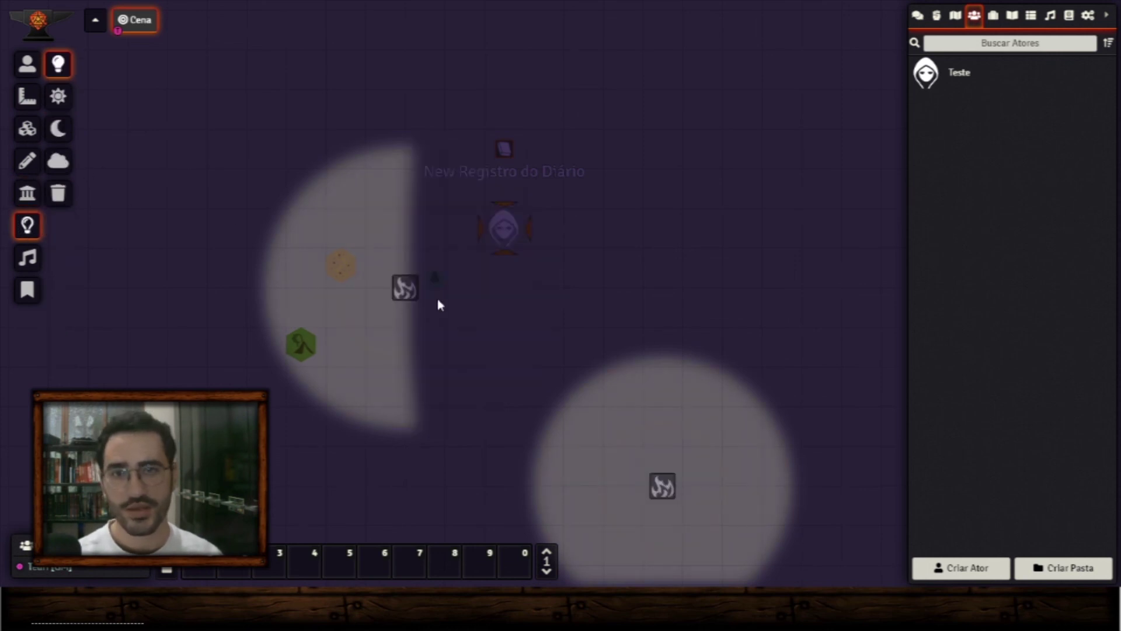
{"action": "scroll", "coordinate": [429, 285], "scroll_direction": "up", "scroll_amount": 1}
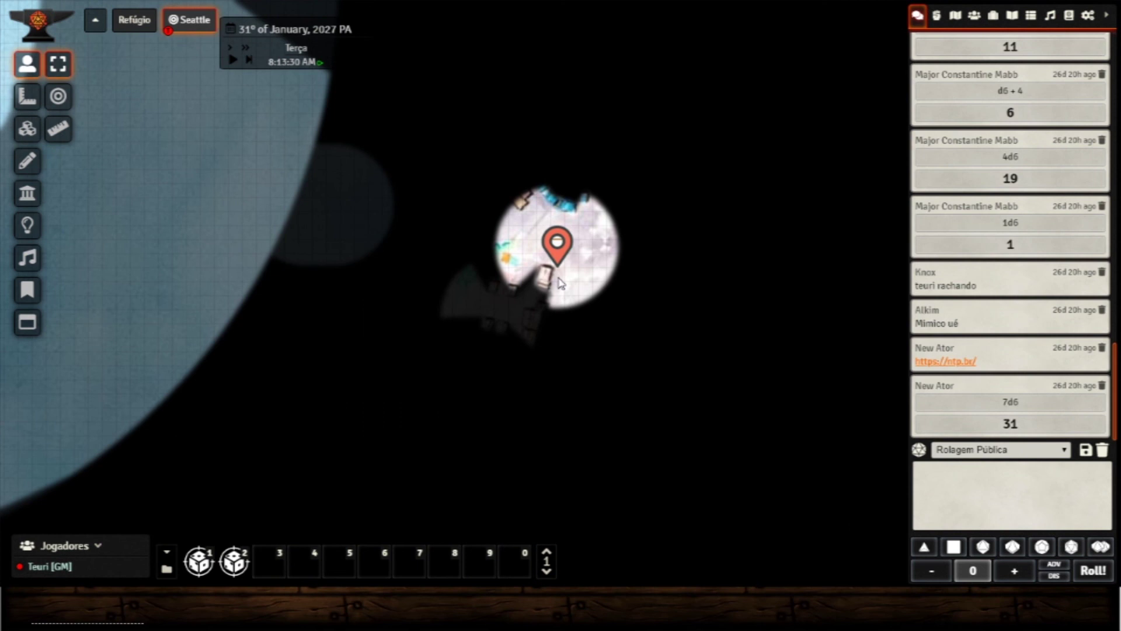
- Move the red pin token through the Seattle scene, one step right and several steps down, to explore the map's fog
{"action": "left_click_drag", "start_coordinate": [563, 257], "coordinate": [559, 269]}
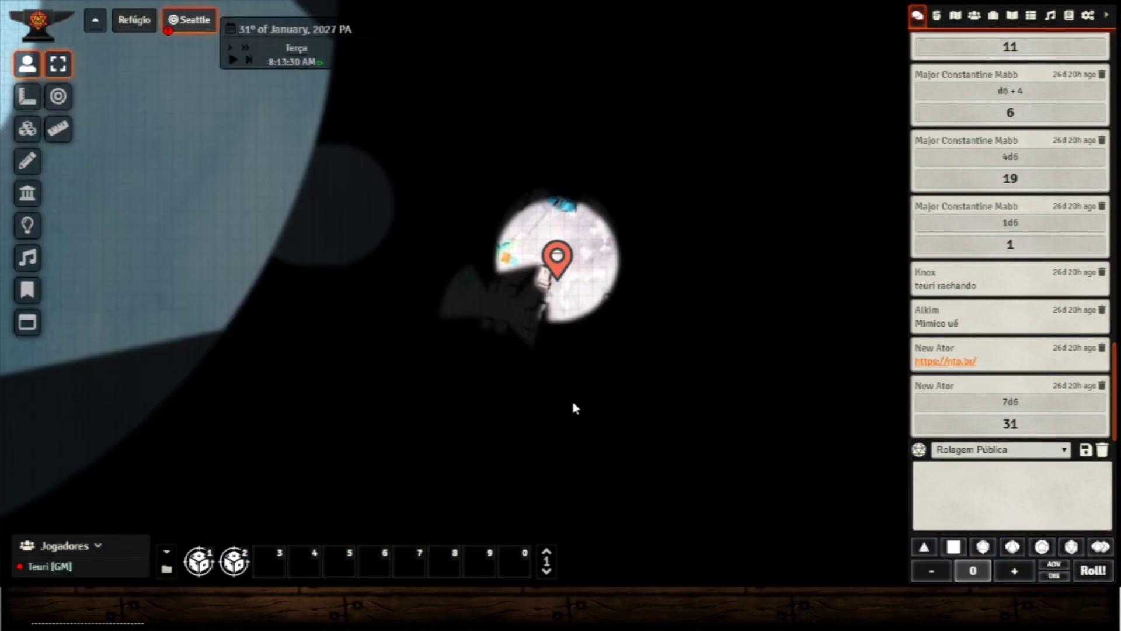
{"action": "key", "text": "Right"}
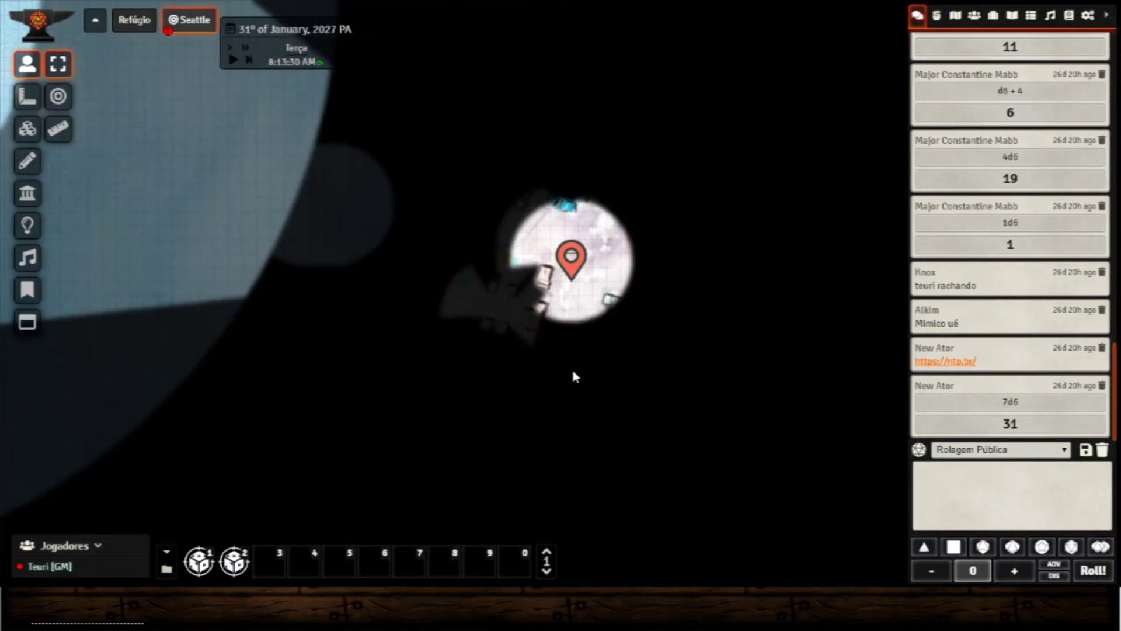
{"action": "key", "text": "Down"}
{"action": "key", "text": "Down"}
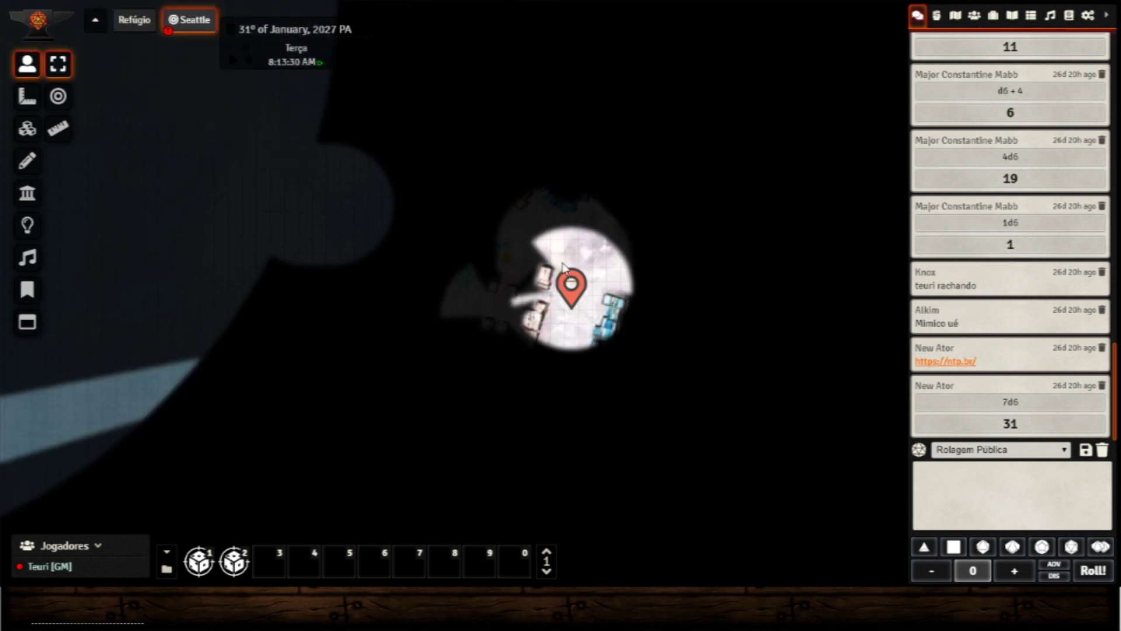
{"action": "key", "text": "Down"}
{"action": "key", "text": "Down"}
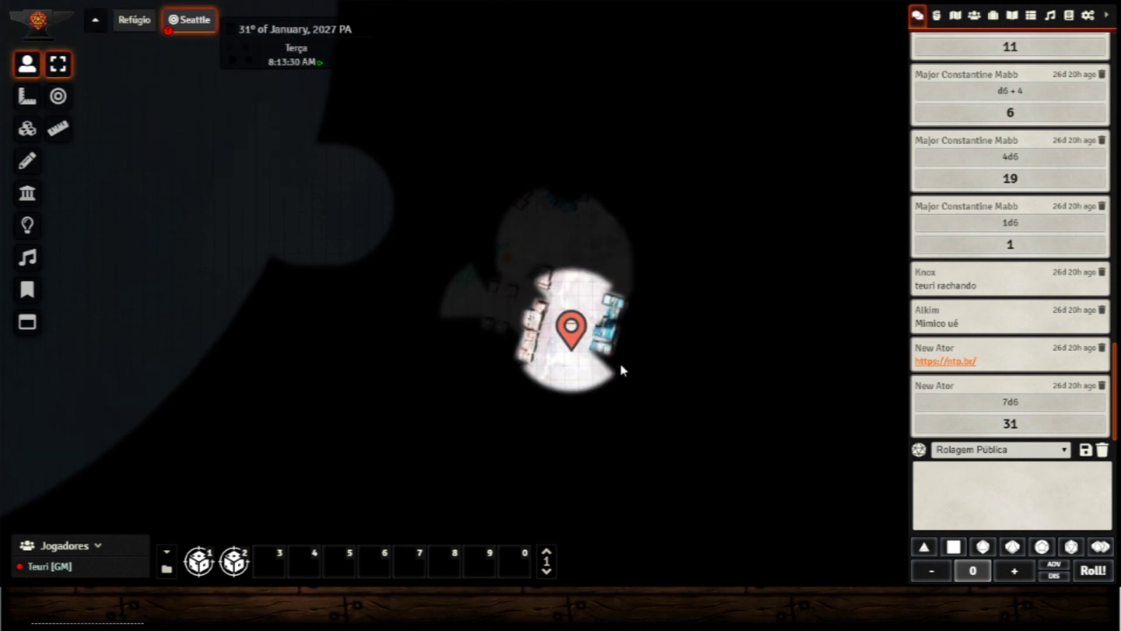
{"action": "key", "text": "Down"}
{"action": "key", "text": "Down"}
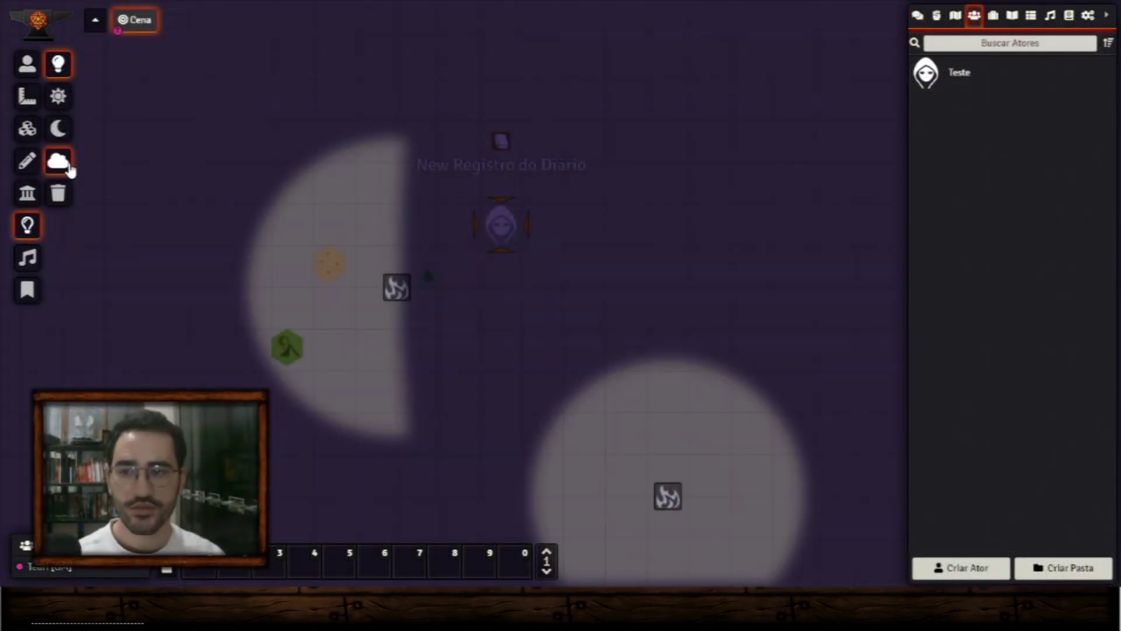
- Reset the scene's fog of war exploration for all players and clear all ambient light objects from the scene
{"action": "left_click", "coordinate": [58, 161]}
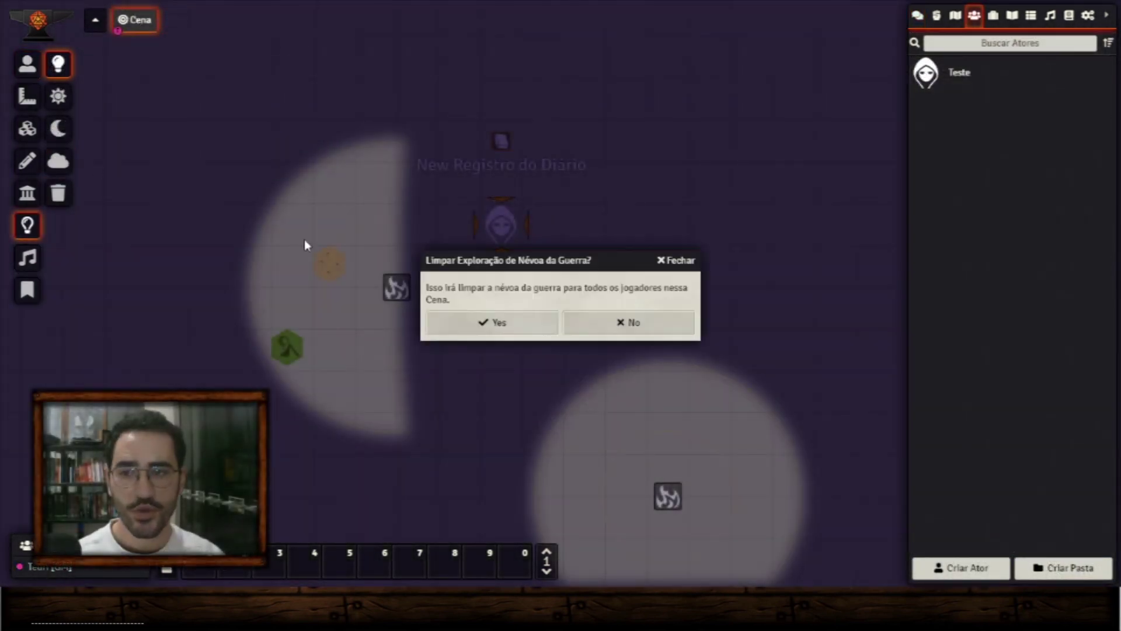
{"action": "left_click", "coordinate": [468, 330]}
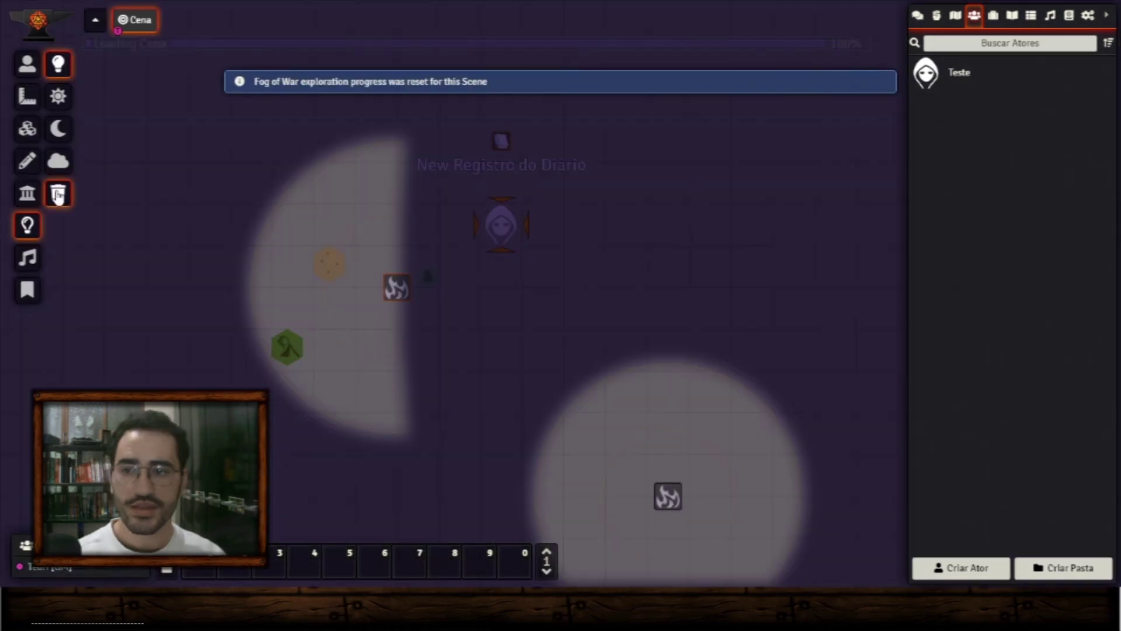
{"action": "left_click", "coordinate": [61, 205]}
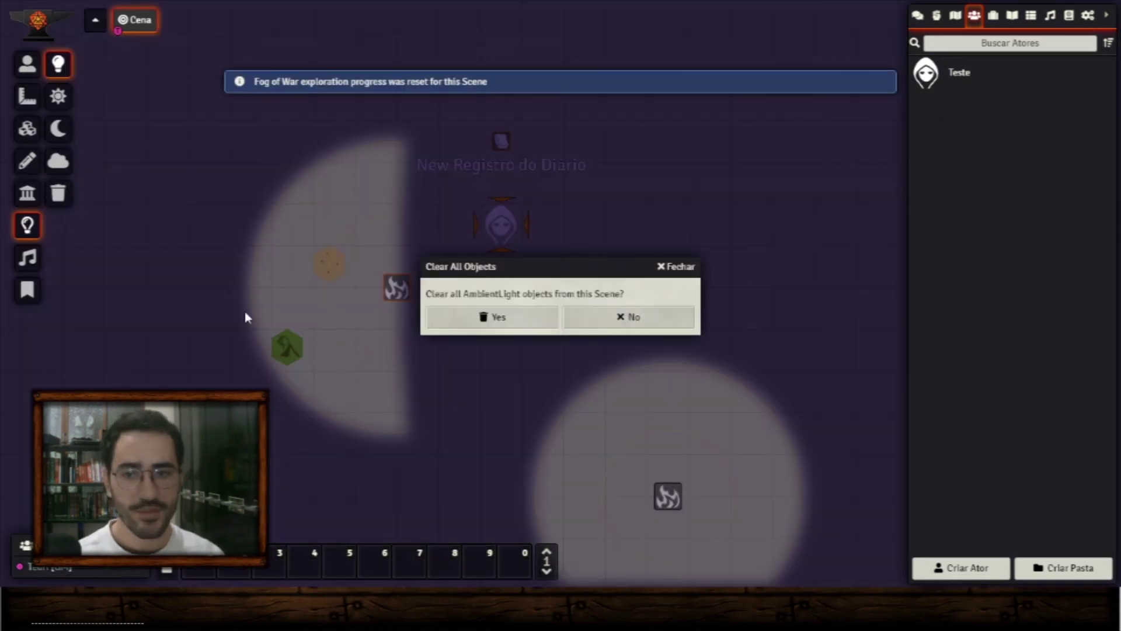
{"action": "left_click", "coordinate": [455, 316]}
- Place a local ambient sound source with a radius of about 28.14 units below the hooded token
{"action": "left_click", "coordinate": [27, 257]}
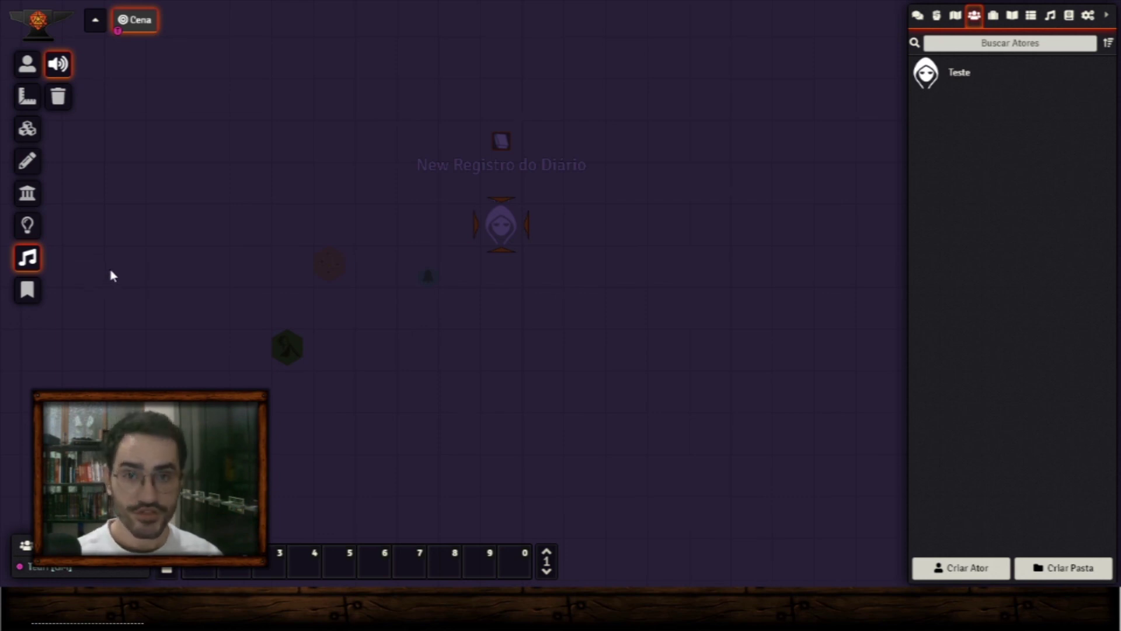
{"action": "left_click_drag", "start_coordinate": [439, 371], "coordinate": [363, 216]}
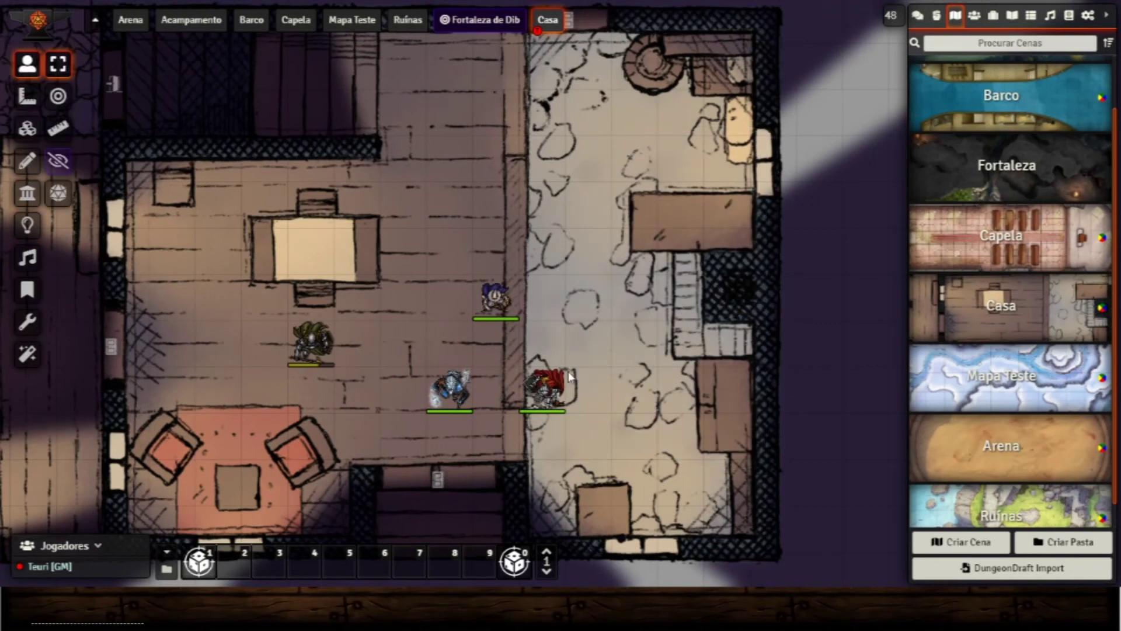
- Move the red-caped token through the stone-floored room of the Casa scene, over to the stairs and up and down beside the cabinets
{"action": "left_click", "coordinate": [550, 390]}
{"action": "key", "text": "Right"}
{"action": "key", "text": "Right"}
{"action": "key", "text": "Up"}
{"action": "key", "text": "Up"}
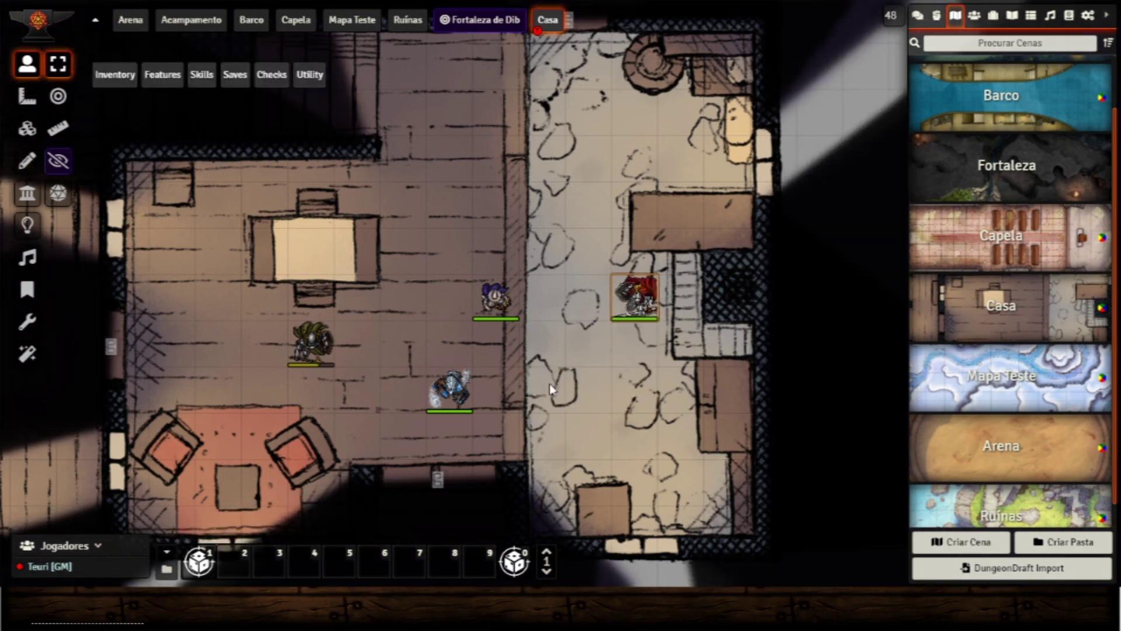
{"action": "key", "text": "Down"}
{"action": "key", "text": "Right"}
{"action": "key", "text": "Right"}
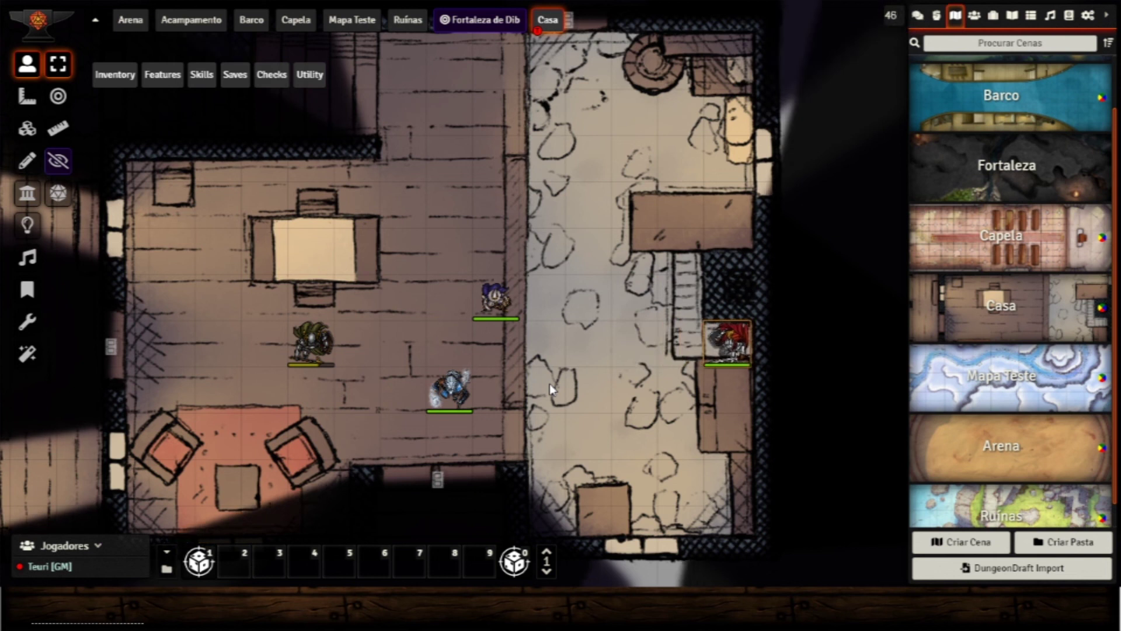
{"action": "key", "text": "Left"}
{"action": "key", "text": "Down"}
{"action": "key", "text": "Down"}
{"action": "key", "text": "Down"}
{"action": "key", "text": "Down"}
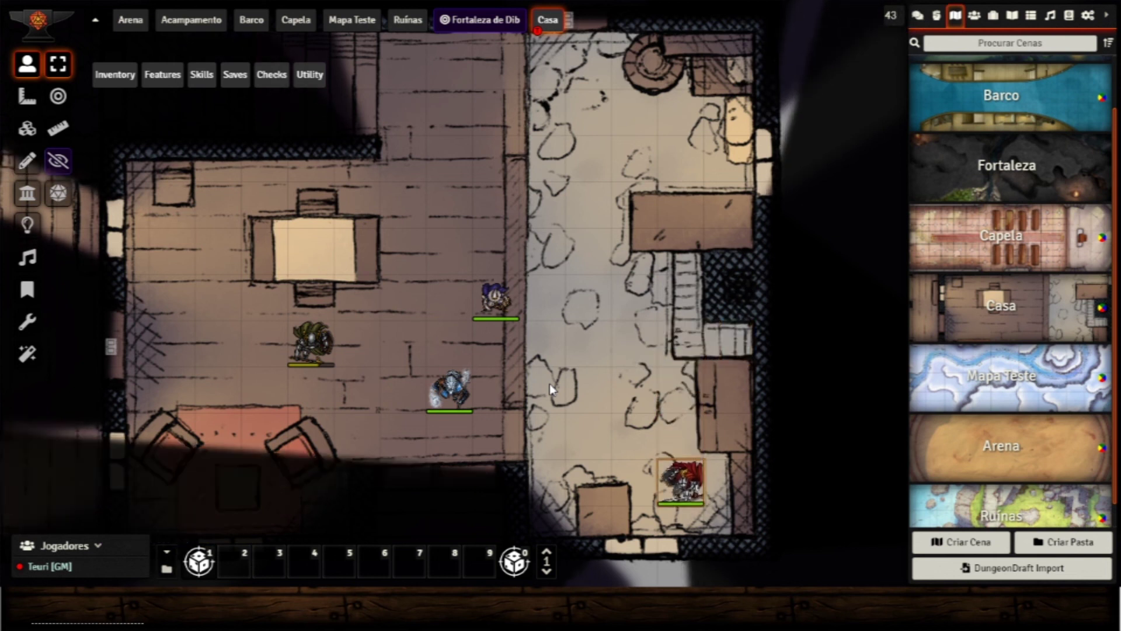
{"action": "key", "text": "Up"}
{"action": "key", "text": "Up"}
{"action": "key", "text": "Up"}
{"action": "key", "text": "Up"}
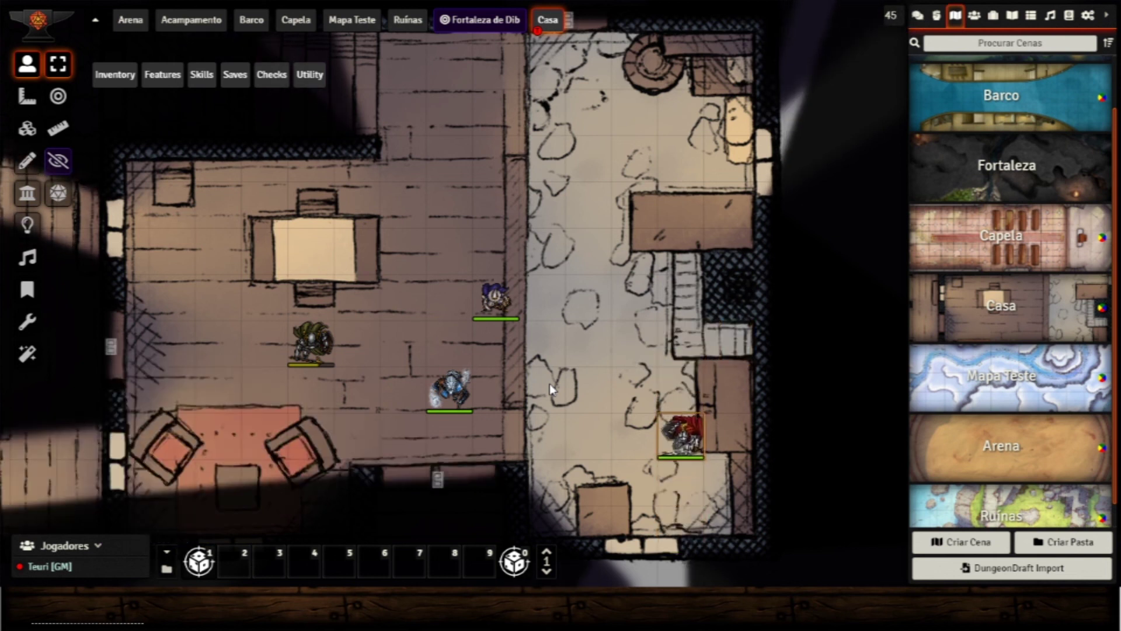
{"action": "key", "text": "Down"}
{"action": "key", "text": "Down"}
{"action": "key", "text": "Down"}
{"action": "key", "text": "Down"}
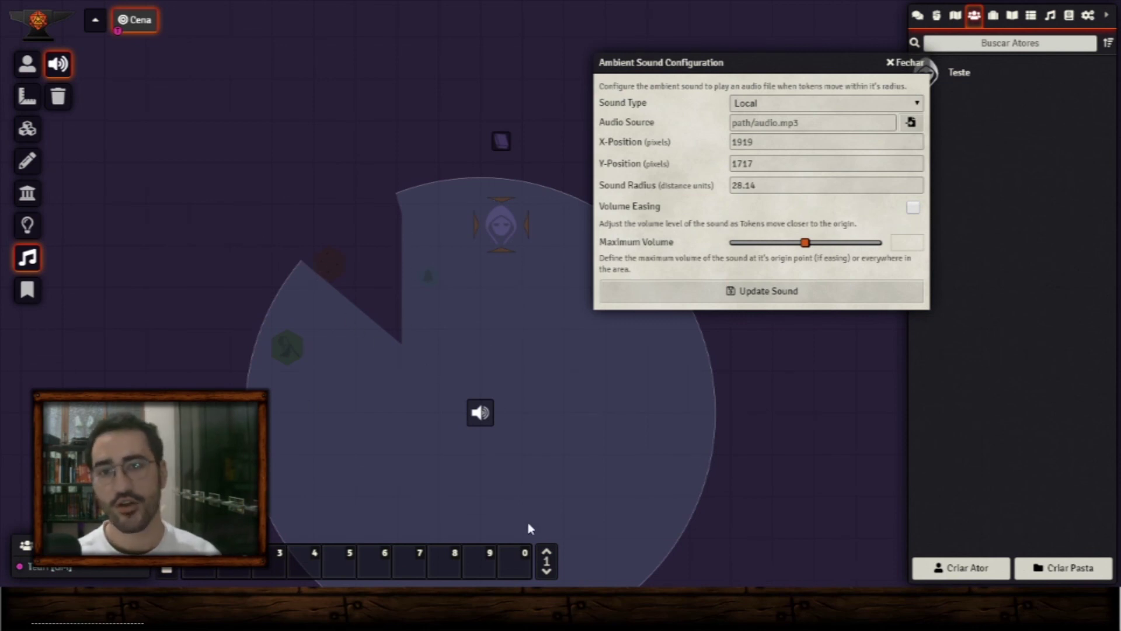
- Switch to the journal note controls, close the ambient sound configuration and turn off the display of map notes
{"action": "left_click", "coordinate": [26, 294]}
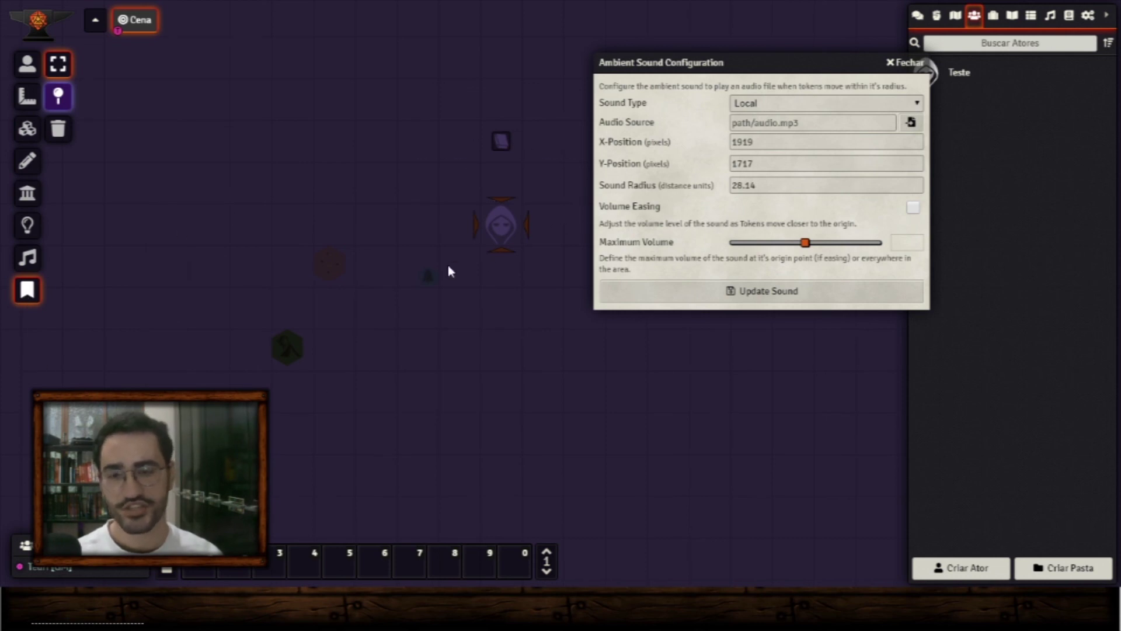
{"action": "key", "text": "Escape"}
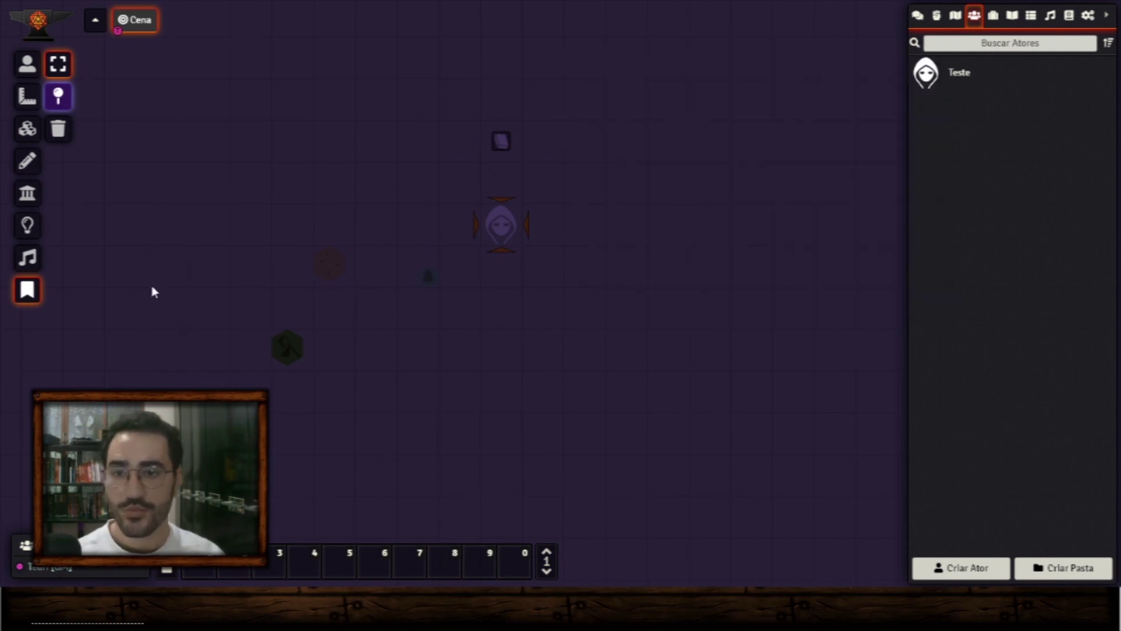
{"action": "left_click", "coordinate": [65, 102]}
{"action": "left_click", "coordinate": [64, 103]}
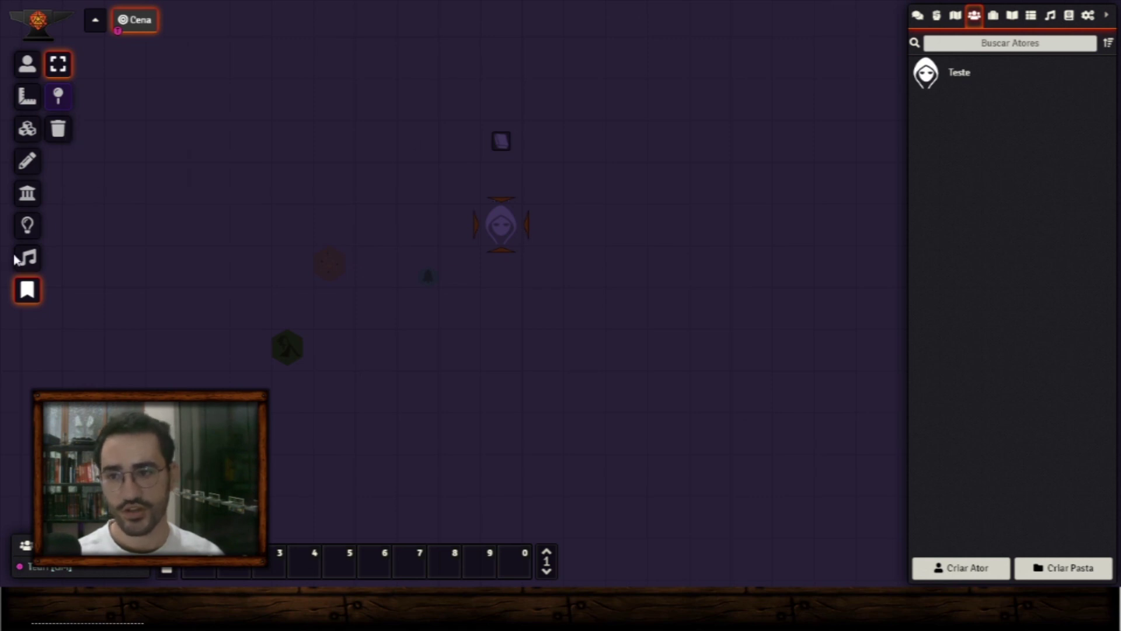
- Check the scene with the lighting controls, return to the note controls and clear all notes from the scene
{"action": "left_click", "coordinate": [27, 226]}
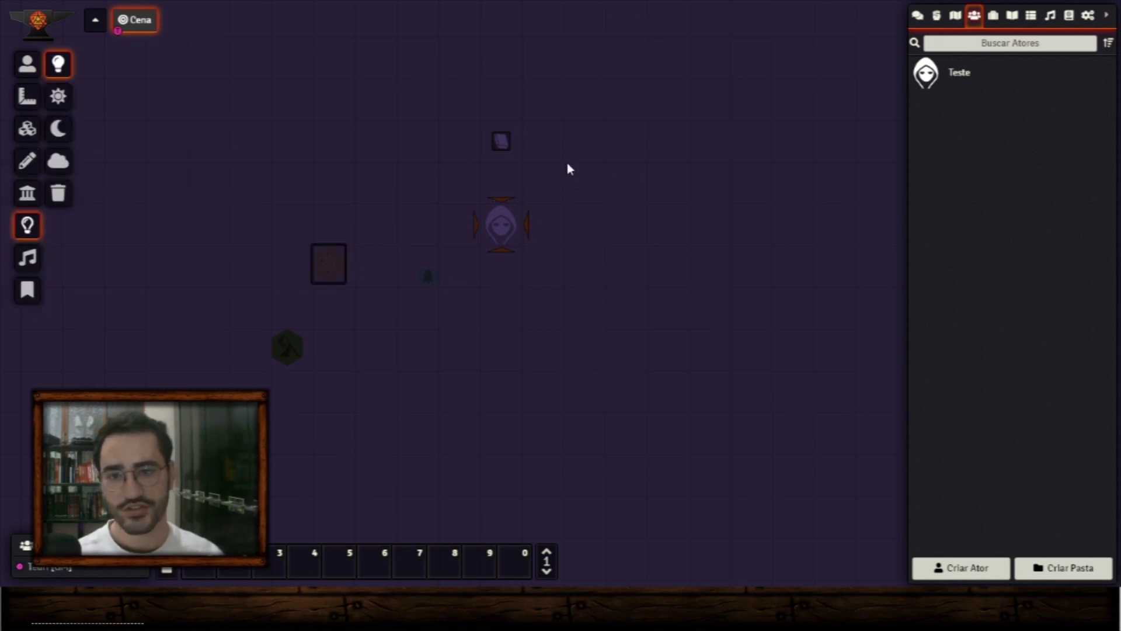
{"action": "left_click", "coordinate": [27, 289]}
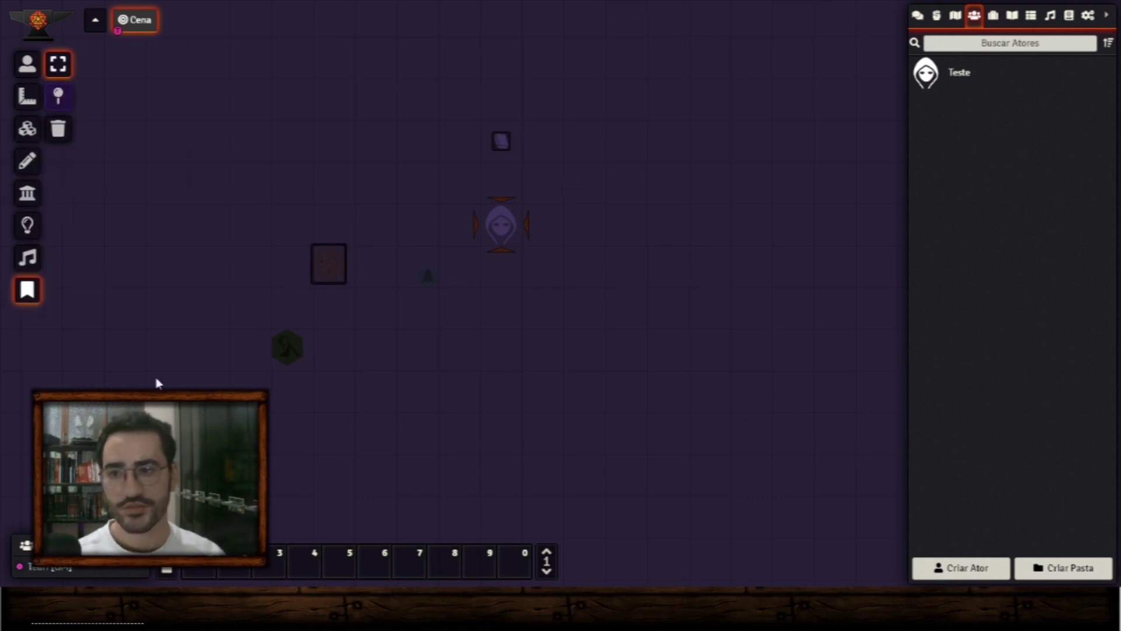
{"action": "left_click", "coordinate": [59, 131]}
{"action": "left_click", "coordinate": [496, 316]}
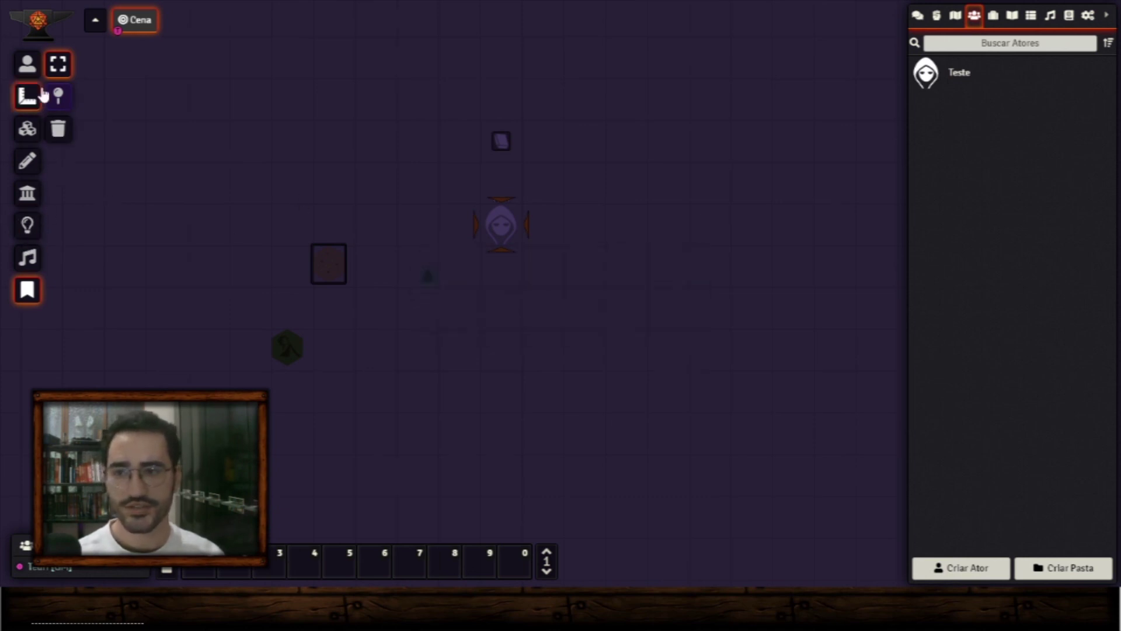